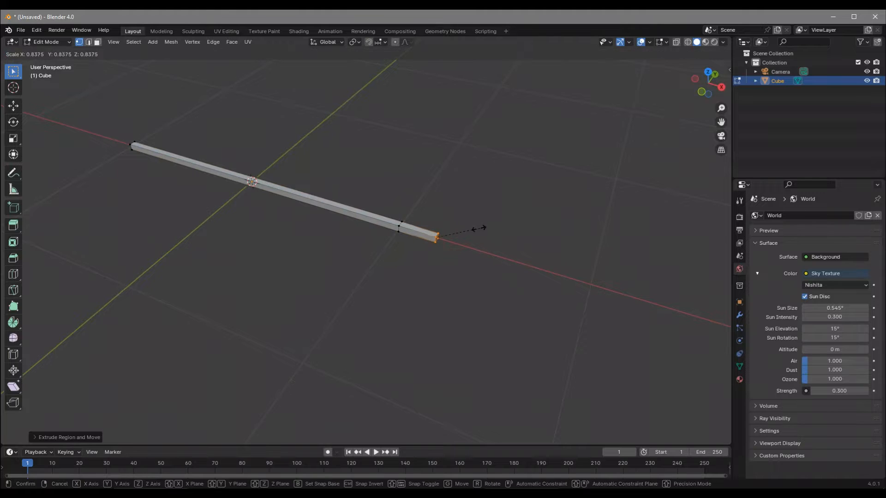
Step: Taper the bar's positive X end to a point, and extrude and scale a new section along X at its opposite end
left_click(433, 237)
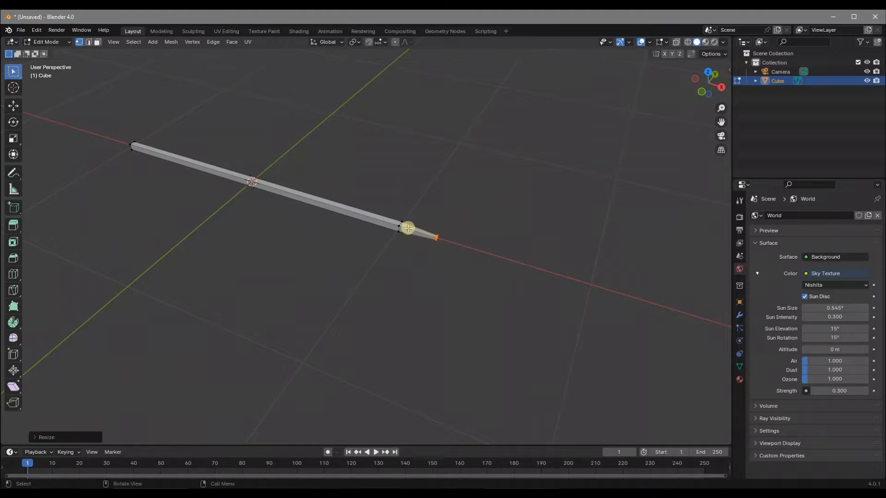
middle_click_drag(204, 182, 469, 198)
left_click_drag(455, 208, 402, 239)
scroll(438, 227, "down", 3)
middle_click_drag(438, 227, 449, 227)
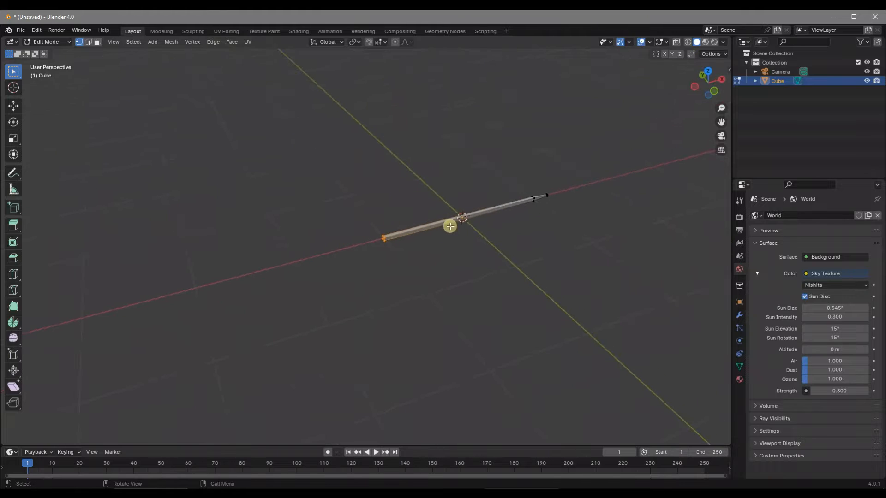
key("e")
key("x")
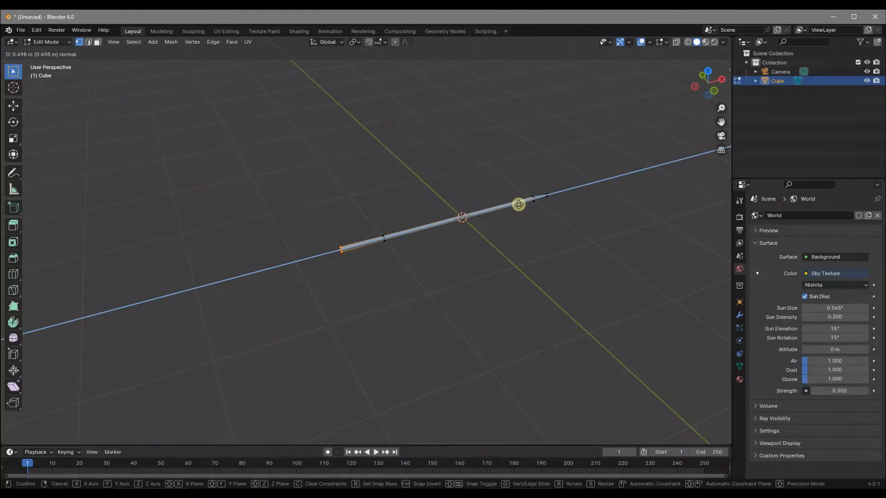
left_click(506, 206)
key("s")
left_click(426, 227)
Step: Extrude the bar's negative X end further along X and scale its end face down to a point
scroll(392, 232, "up", 3)
key("e")
key("x")
left_click(371, 251)
key("s")
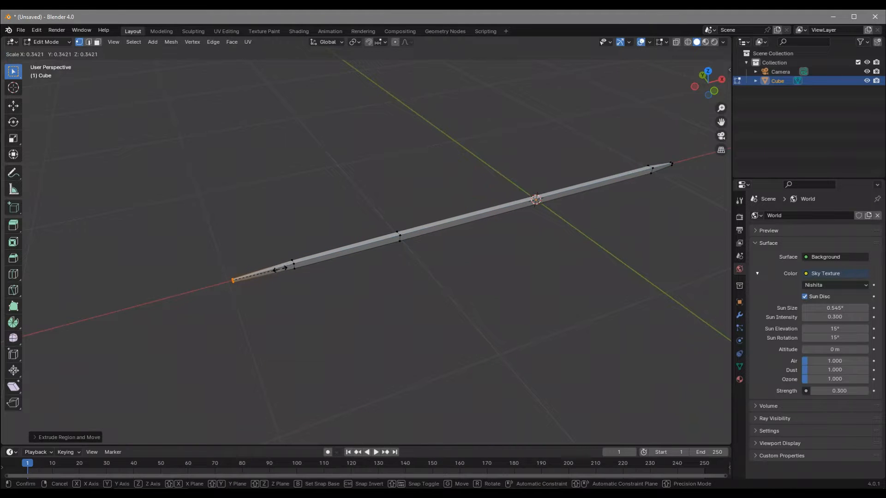
left_click(278, 269)
Step: Add four loop cuts across the bar's long middle section and one across the shorter section beside it, and return to Object Mode
scroll(507, 217, "down", 2)
middle_click_drag(505, 227, 474, 236)
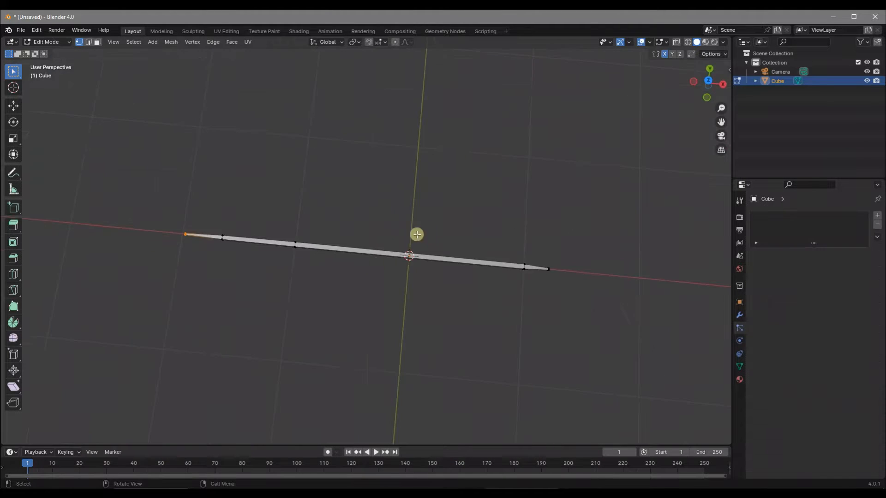
scroll(383, 271, "up", 2)
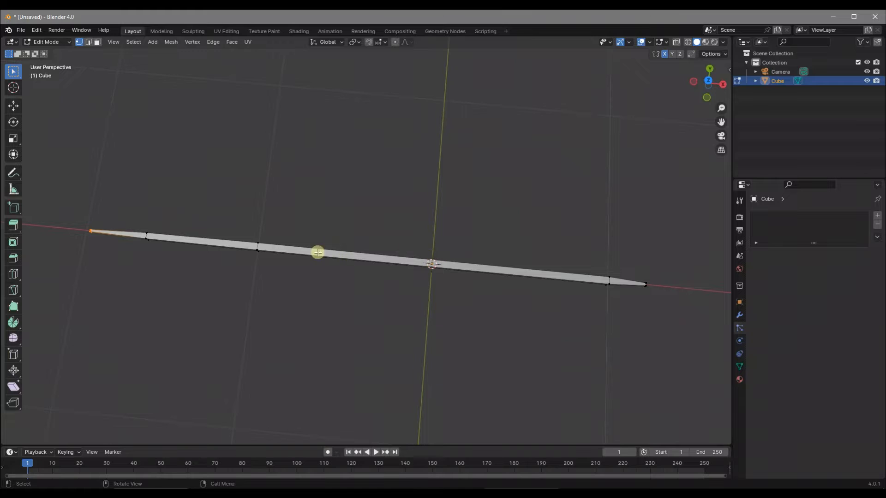
key("ctrl+r")
scroll(430, 257, "up", 4)
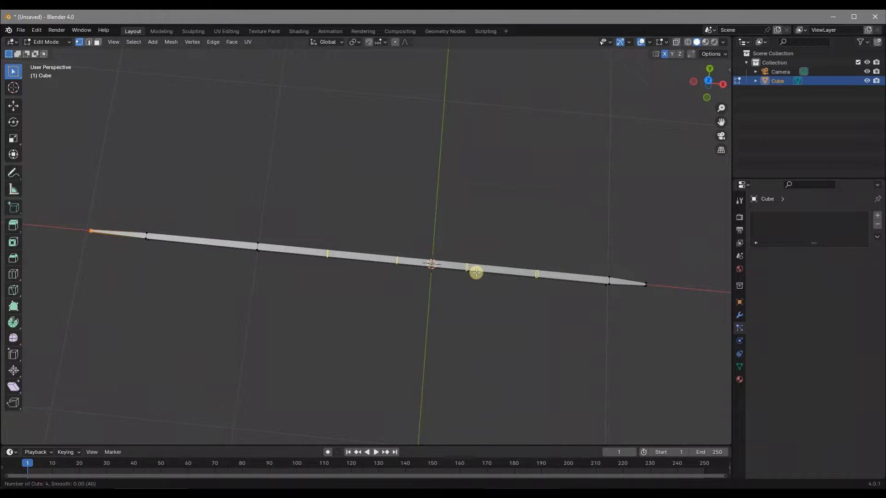
left_click(476, 273)
middle_click_drag(437, 273, 230, 241)
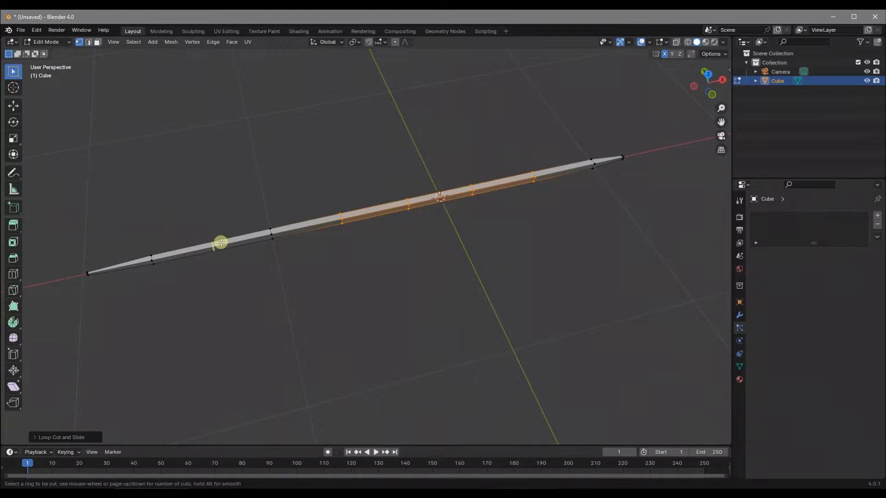
left_click(221, 243)
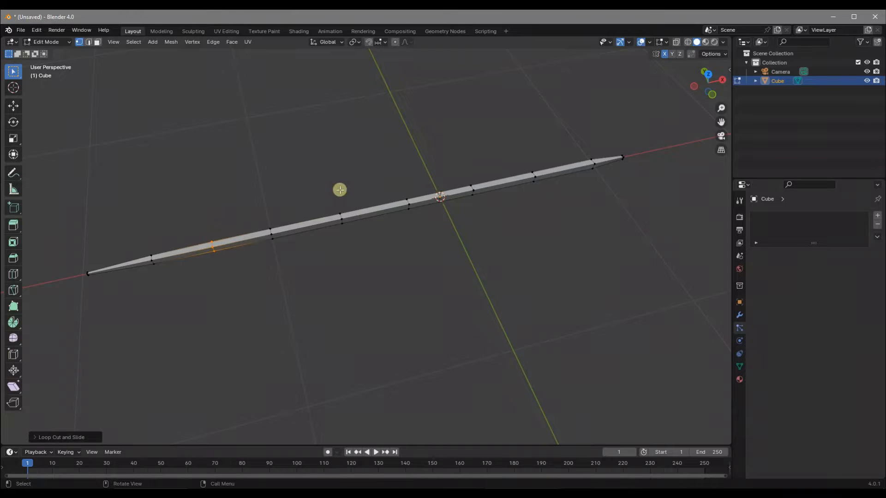
key("Tab")
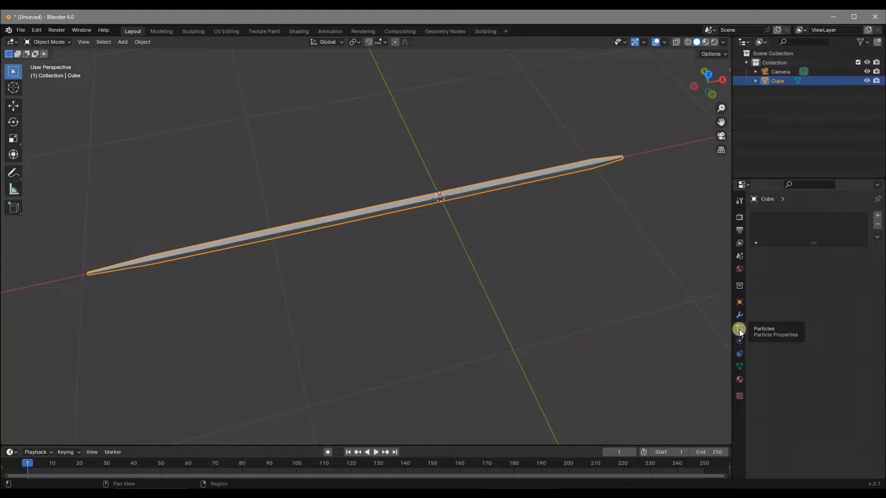
Step: Add a Hair particle system to the tapered bar and set its hair length to 0.5 m
left_click(876, 216)
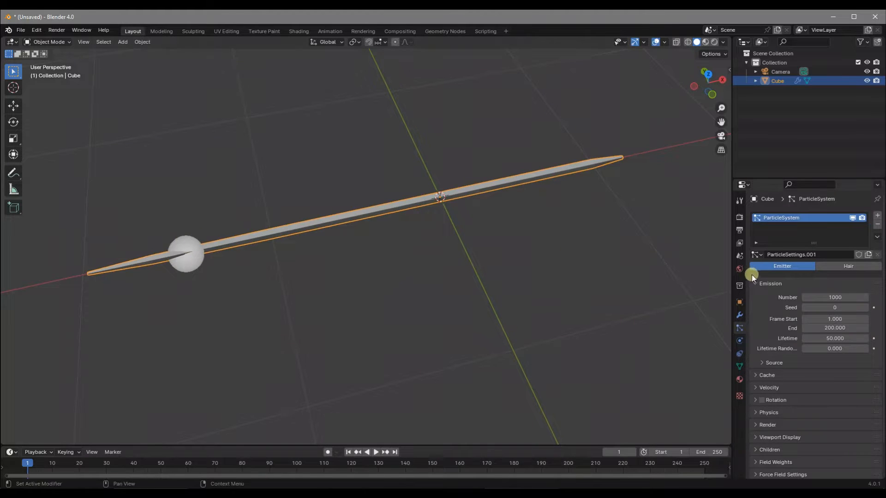
left_click(865, 270)
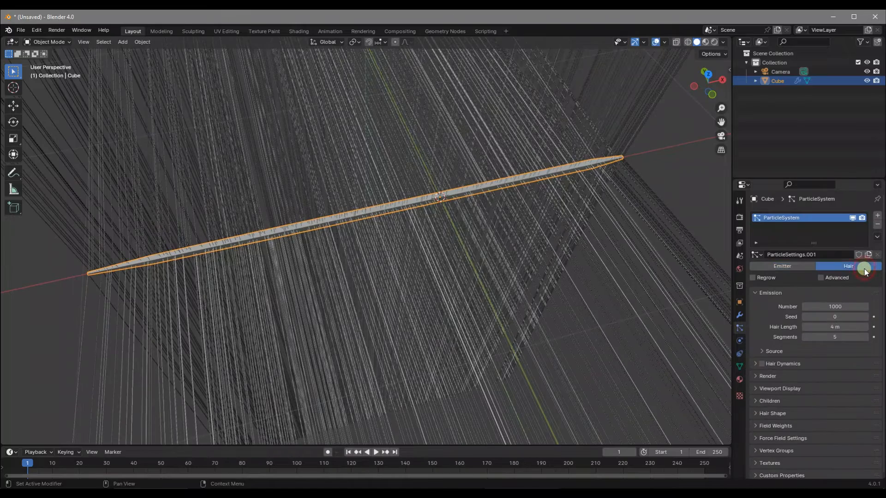
middle_click_drag(646, 274, 417, 328)
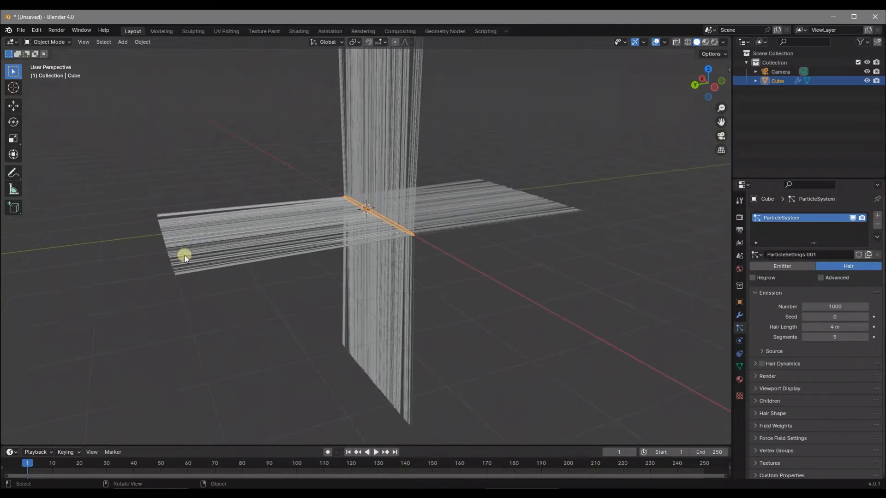
middle_click_drag(199, 284, 469, 185)
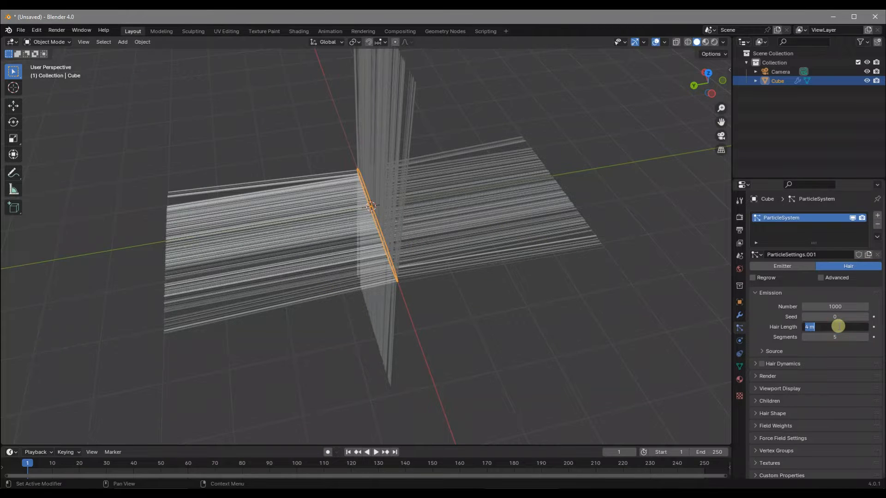
type("0.5")
key("Return")
middle_click_drag(468, 269, 454, 250)
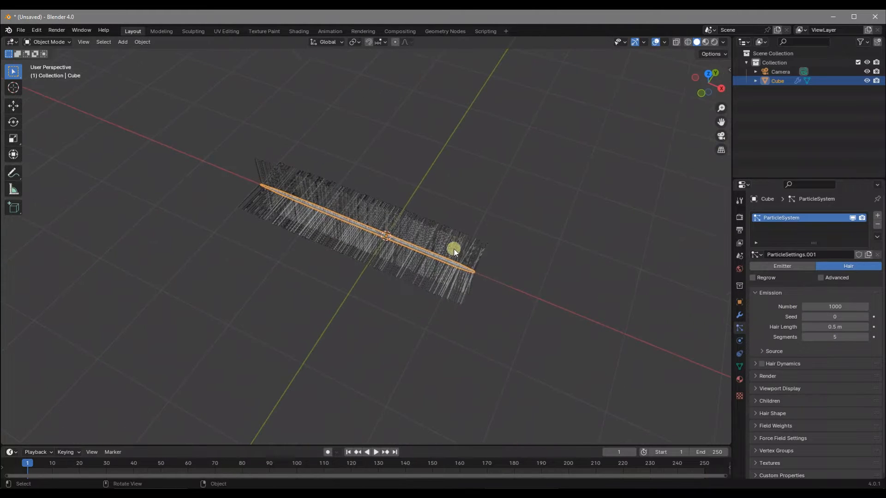
Step: Put the bar into Particle Edit mode in the right orthographic view and activate the selection tool
left_click(724, 88)
scroll(344, 195, "up", 7)
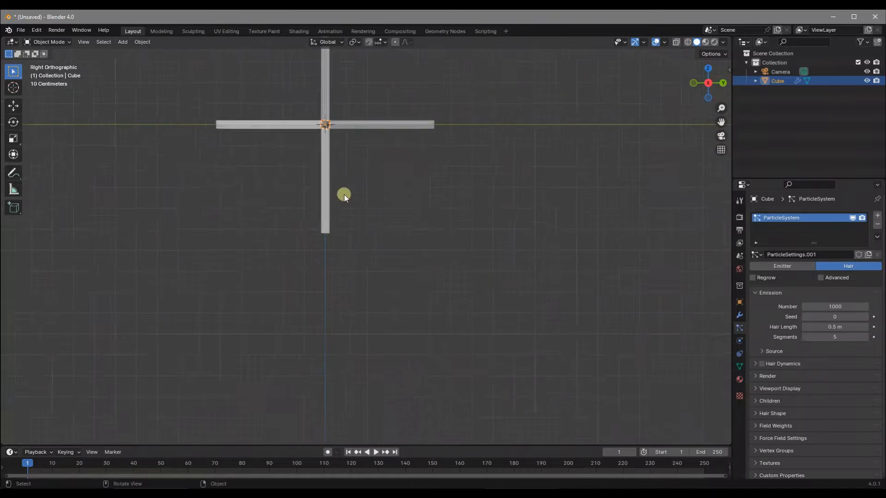
middle_click_drag(362, 126, 394, 245, "shift")
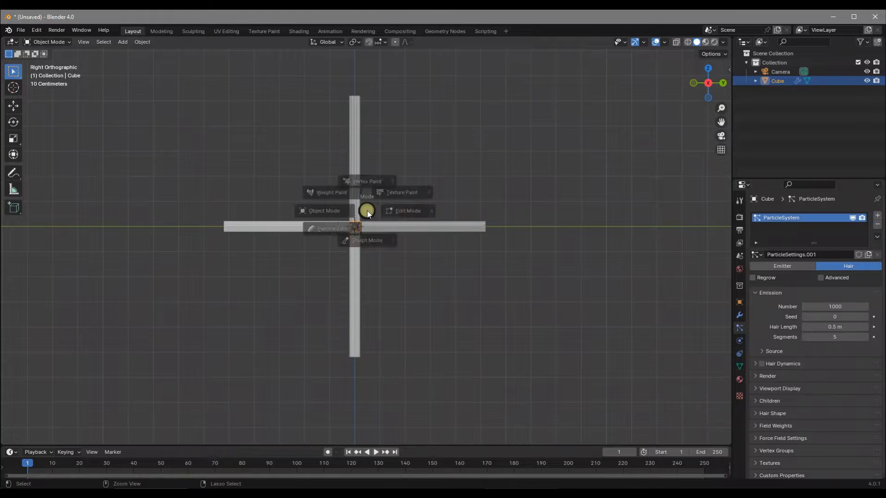
key("ctrl+Tab")
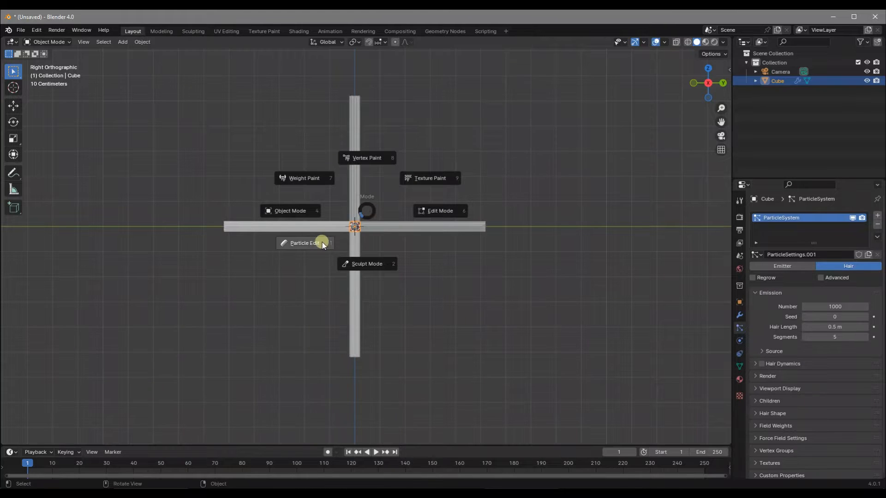
left_click(358, 215)
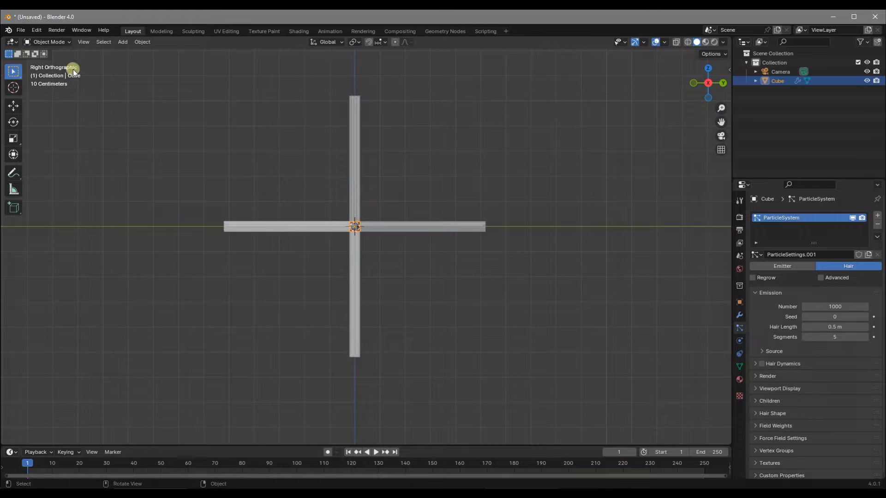
left_click(57, 42)
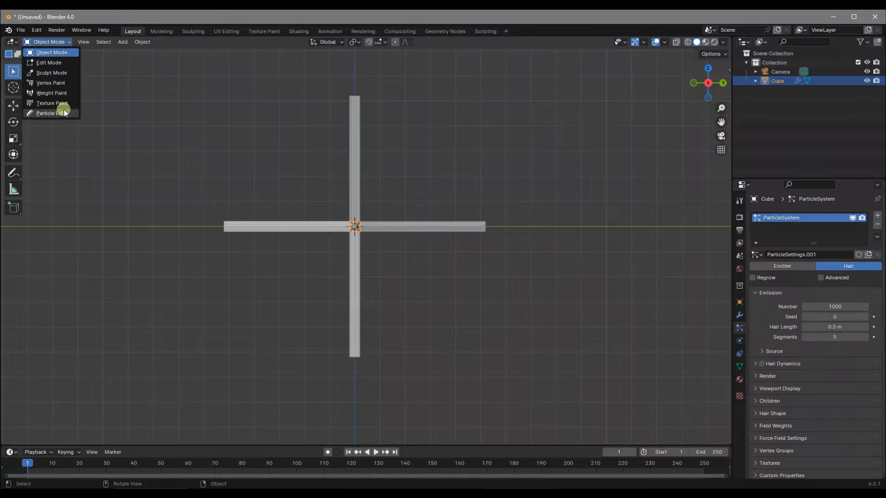
key("ctrl+Tab")
left_click(318, 237)
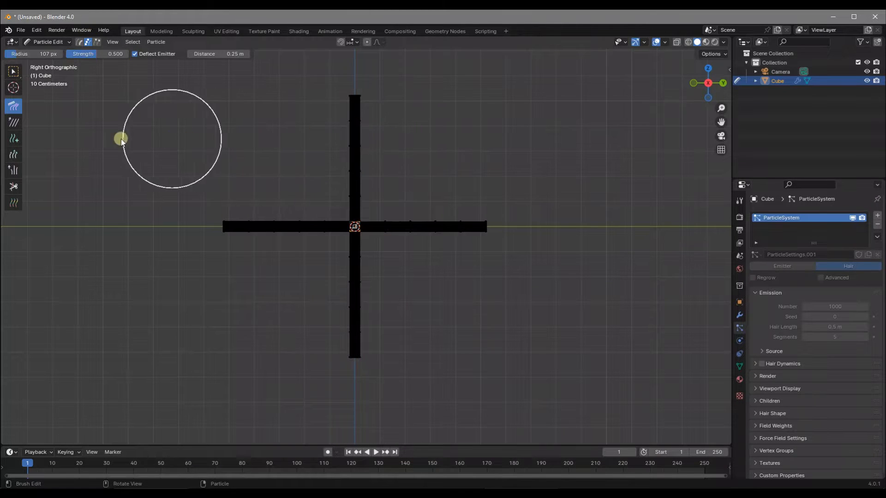
left_click(14, 72)
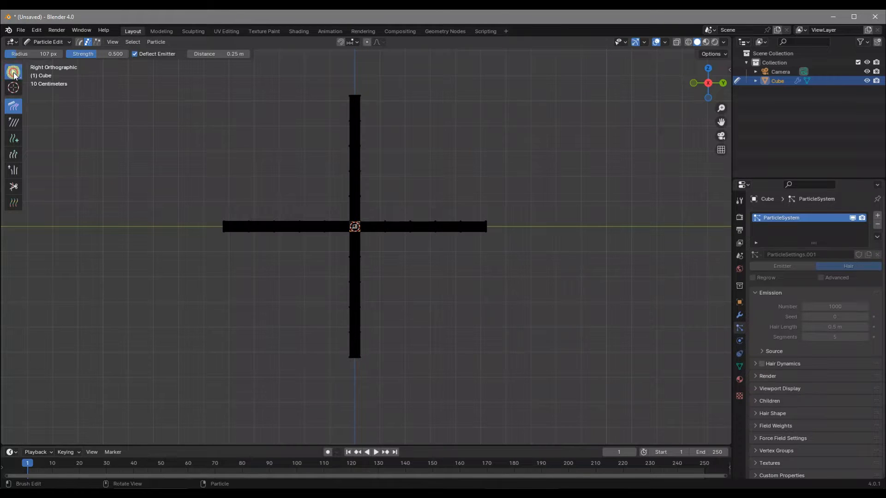
Step: Delete all hair particles pointing straight up and straight down from the bar, selecting them with X-ray enabled
middle_click_drag(360, 113, 379, 141, "shift")
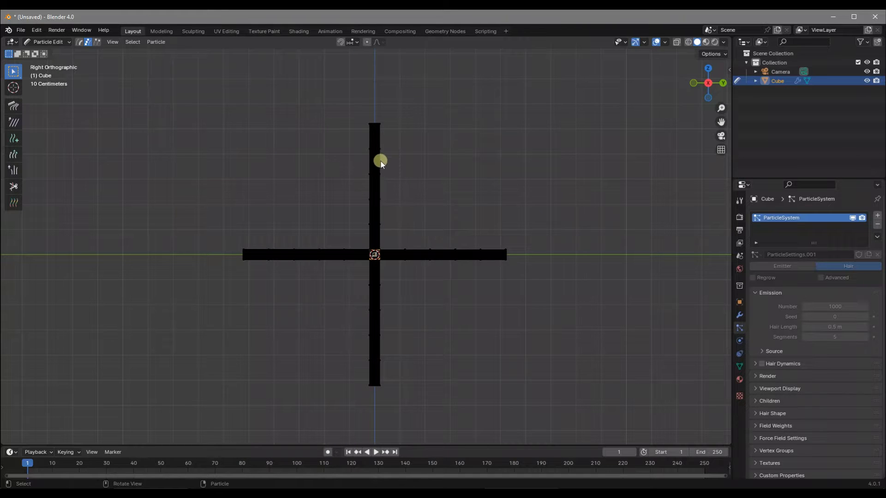
left_click(400, 164)
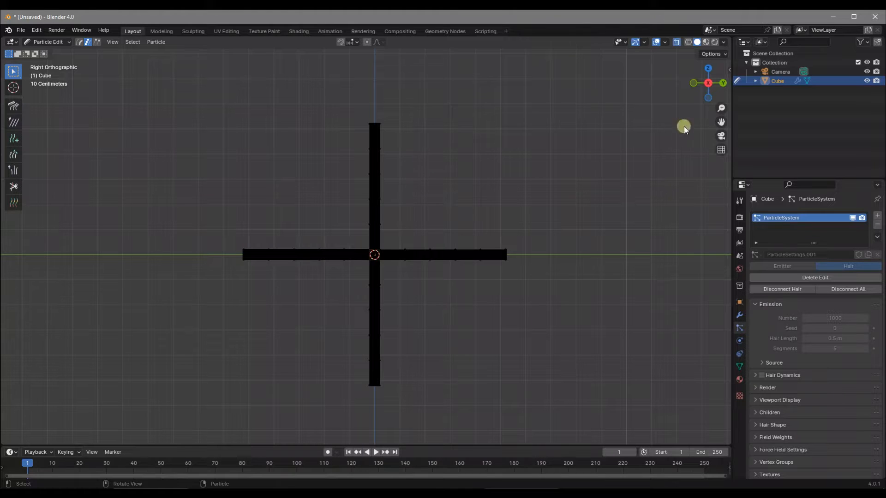
left_click(675, 43)
left_click_drag(426, 105, 322, 226)
left_click_drag(402, 403, 341, 277, "shift")
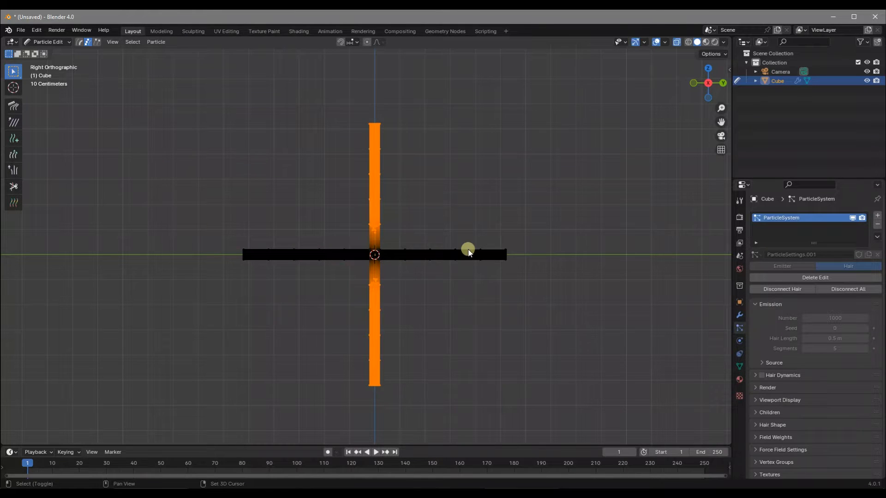
key("x")
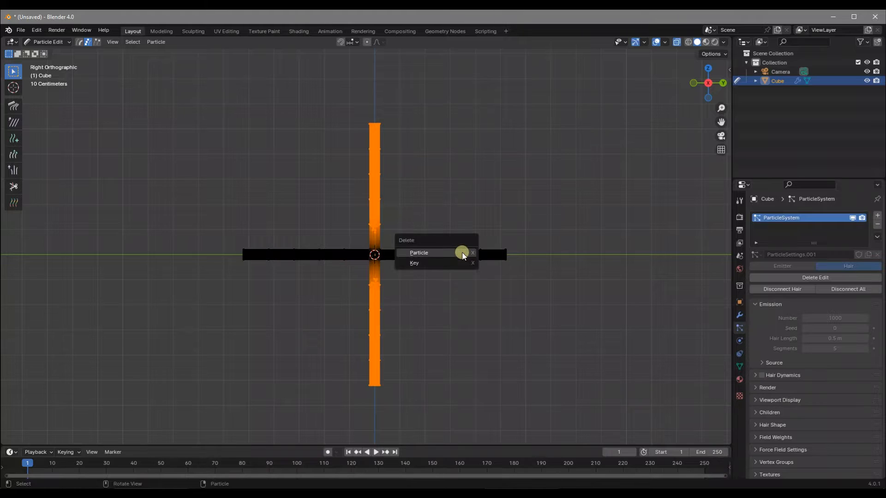
left_click(463, 254)
Step: Delete the stray hair particles that stick out along the X axis from the bar's positive X tip
middle_click_drag(420, 241, 483, 292)
scroll(475, 277, "up", 2)
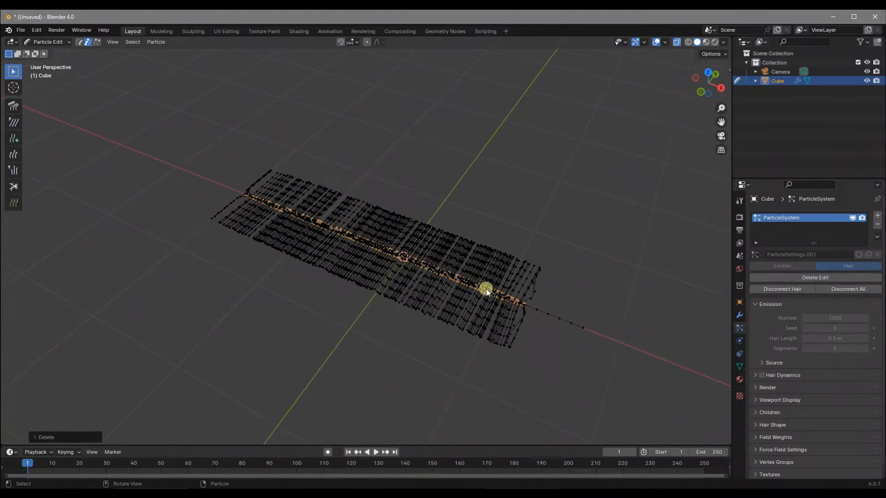
middle_click_drag(603, 331, 622, 306)
scroll(474, 326, "up", 3)
left_click_drag(623, 304, 499, 342)
key("x")
left_click(506, 323)
Step: Delete the hair particles on both sides of the bar's positive X end in the top orthographic view
scroll(526, 321, "down", 4)
scroll(415, 257, "up", 6)
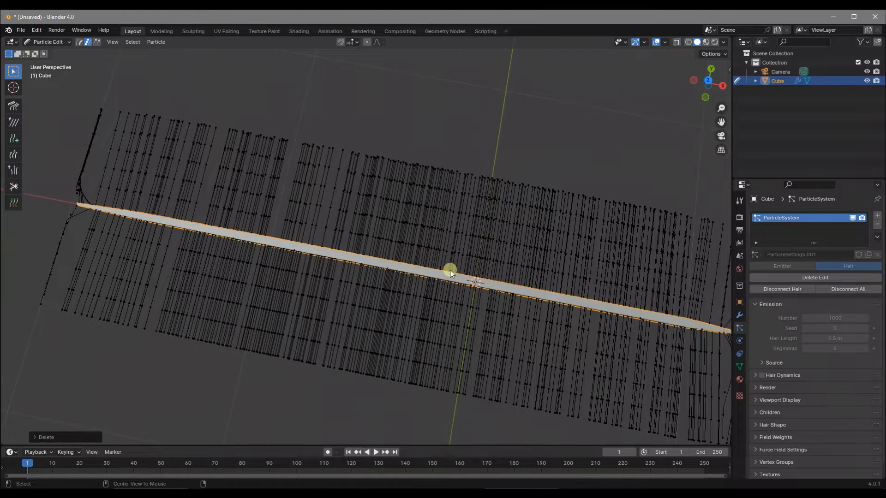
scroll(449, 273, "down", 3)
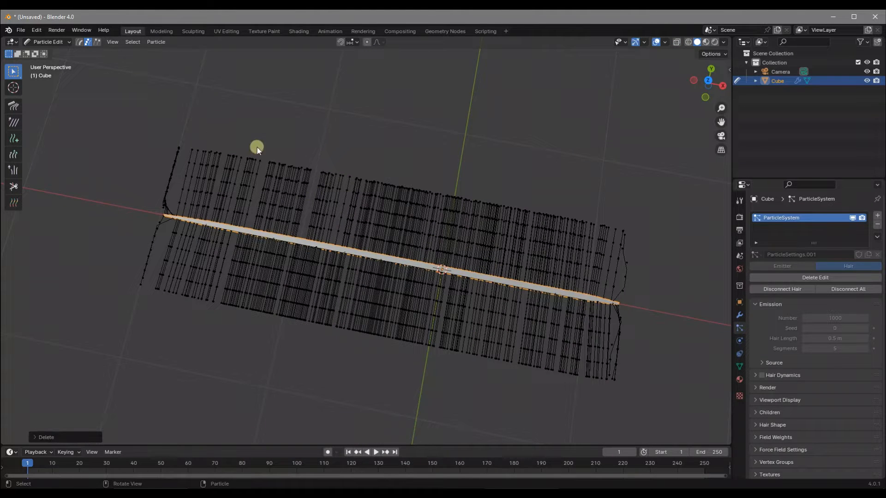
left_click(708, 81)
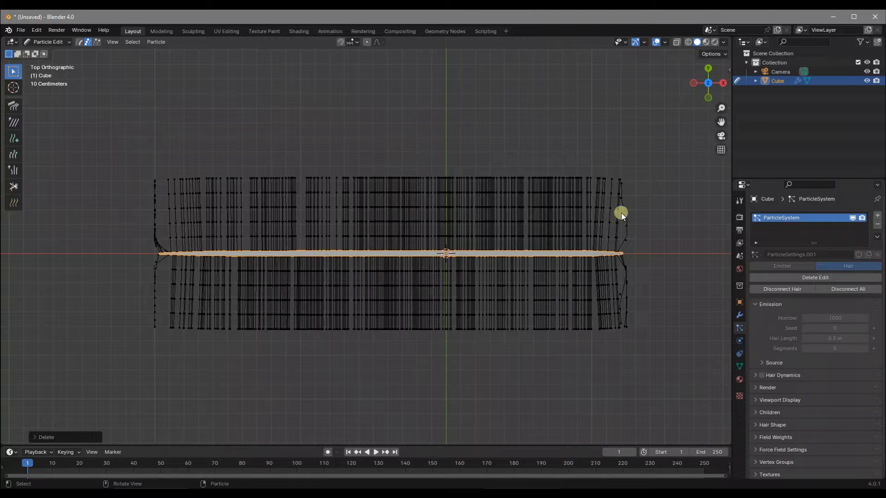
left_click_drag(651, 127, 574, 352)
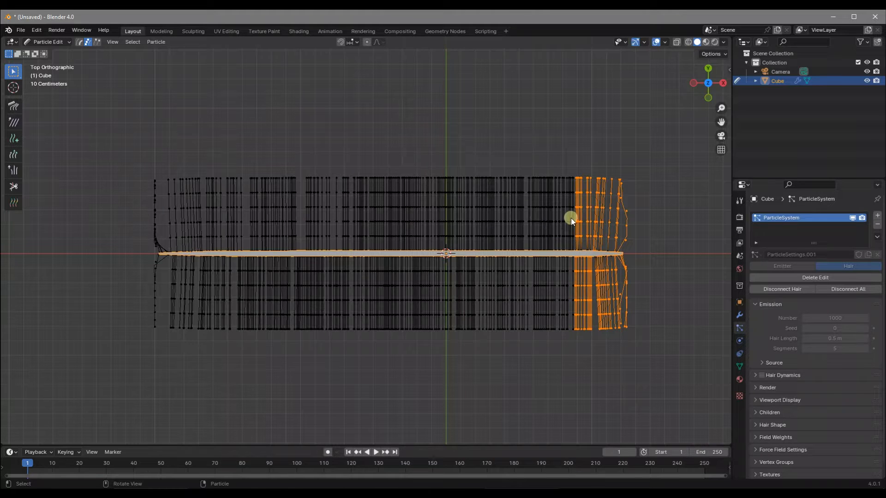
key("x")
left_click(615, 268)
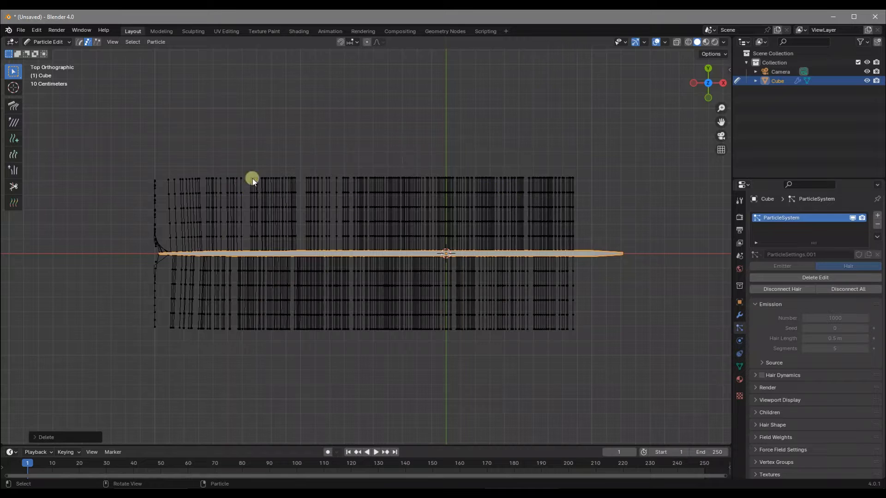
Step: Select all hair particles on the shaft's positive Y side and activate the Comb tool
left_click_drag(648, 117, 109, 247)
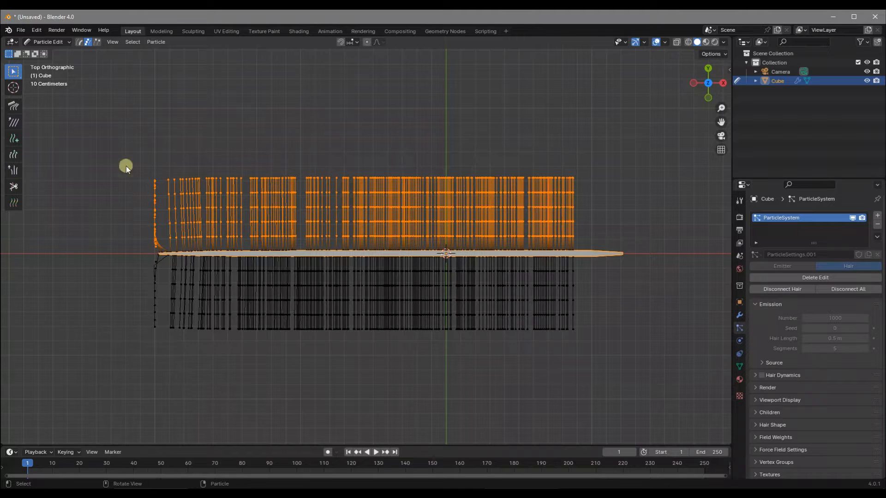
left_click(17, 108)
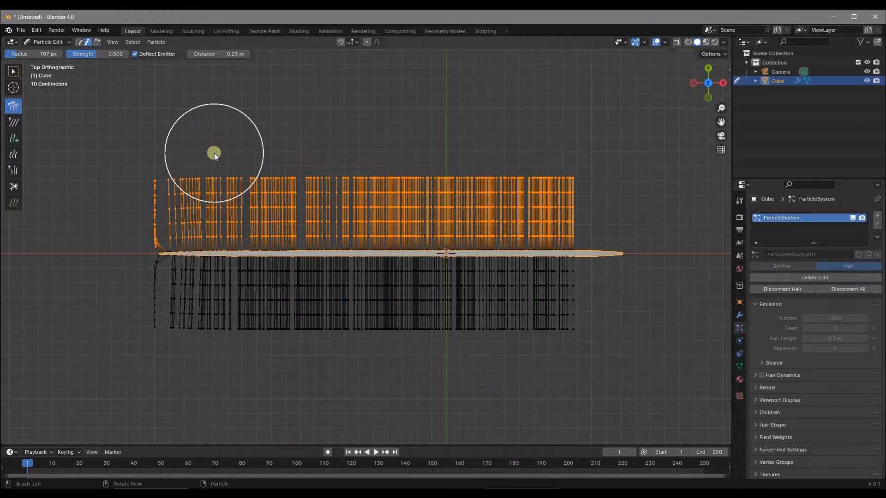
mouse_move(467, 188)
left_mouse_down()
mouse_move(422, 198)
mouse_move(95, 201)
mouse_move(48, 223)
left_mouse_up()
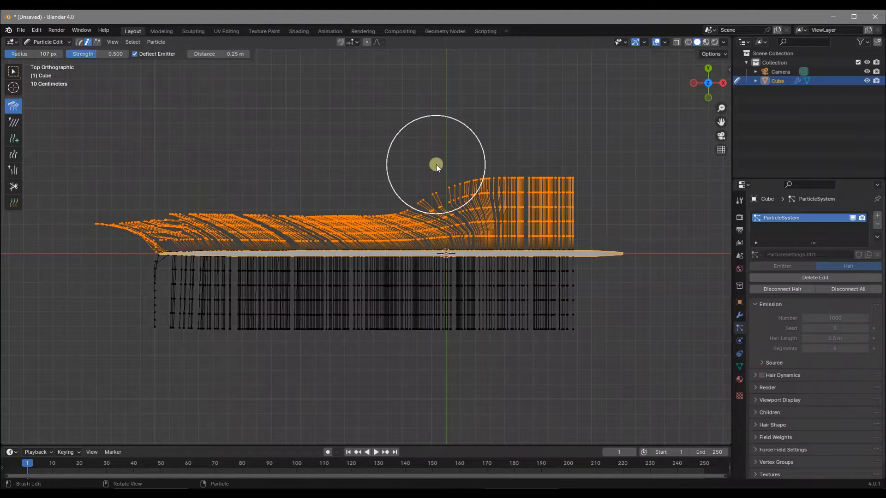
key("ctrl+z")
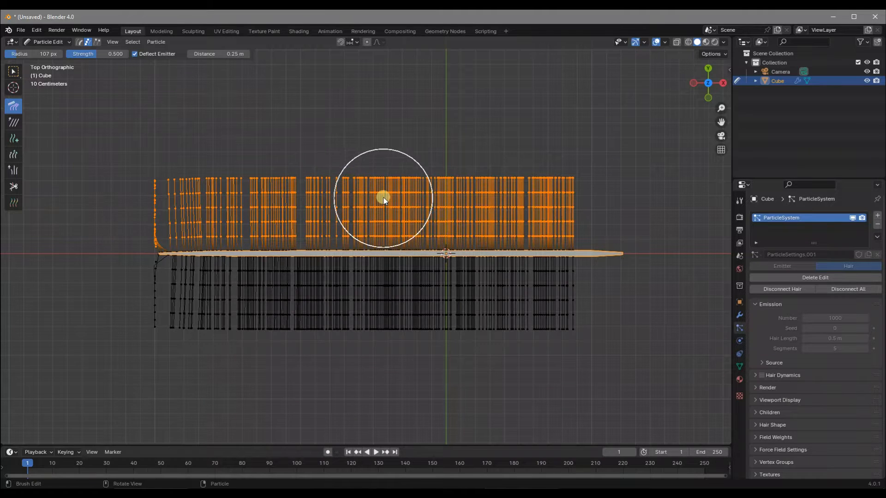
key("f")
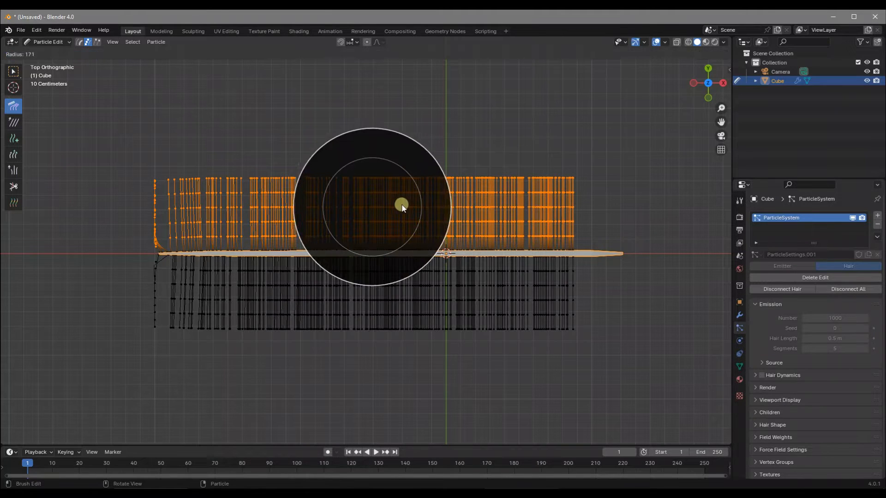
left_click(395, 206)
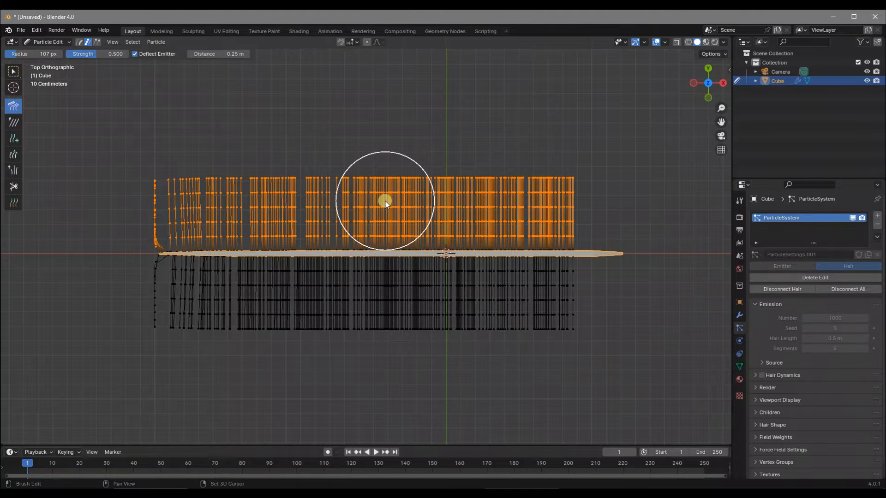
key("shift+f")
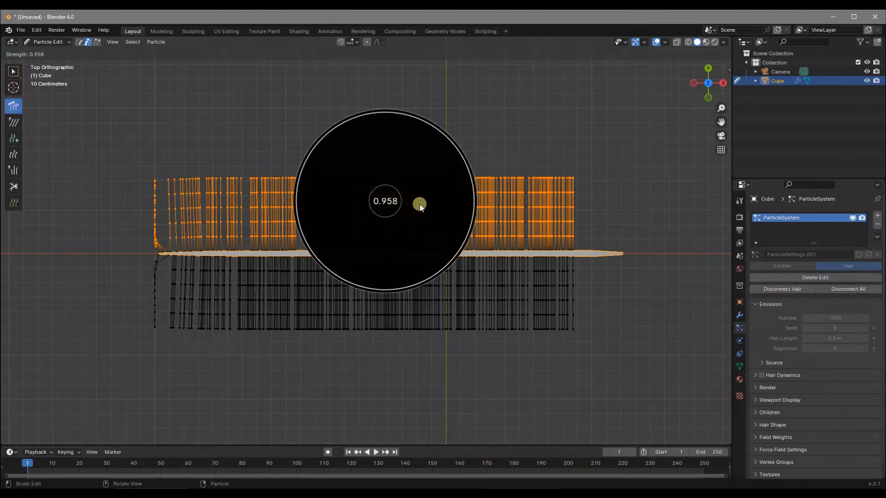
right_click(366, 200)
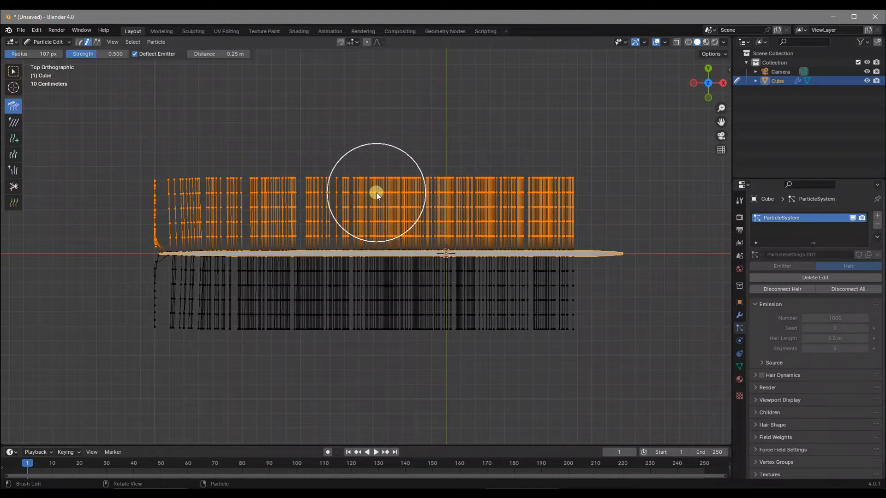
Step: Comb the positive Y hairs toward the shaft's negative X end, and invert the selection to comb the negative Y hairs the same way
middle_click_drag(391, 186, 441, 194, "shift")
mouse_move(261, 206)
left_mouse_down()
mouse_move(97, 236)
mouse_move(176, 254)
mouse_move(118, 263)
mouse_move(241, 253)
mouse_move(275, 206)
mouse_move(236, 233)
mouse_move(212, 214)
mouse_move(314, 212)
mouse_move(276, 192)
mouse_move(372, 199)
mouse_move(332, 184)
mouse_move(465, 230)
mouse_move(367, 196)
mouse_move(476, 221)
mouse_move(608, 213)
mouse_move(637, 244)
mouse_move(414, 226)
mouse_move(174, 223)
mouse_move(177, 287)
mouse_move(216, 188)
mouse_move(320, 218)
mouse_move(336, 261)
mouse_move(348, 208)
mouse_move(560, 200)
mouse_move(383, 272)
mouse_move(238, 226)
left_mouse_up()
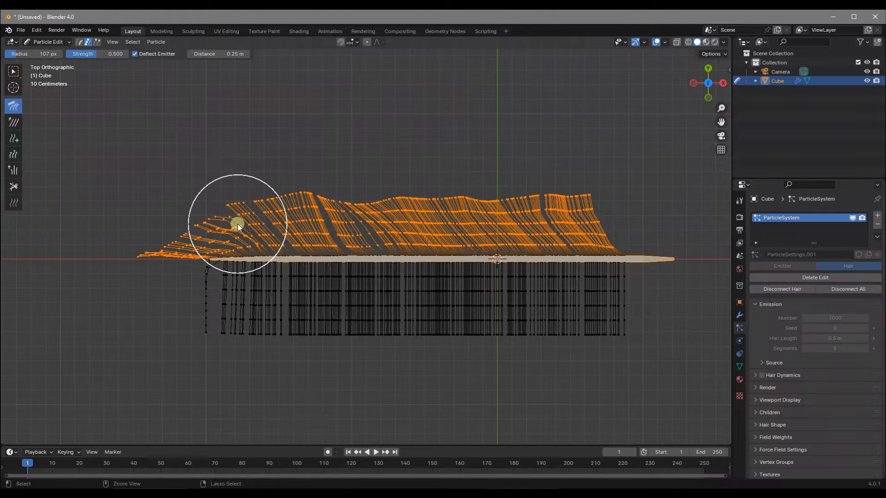
key("ctrl+i")
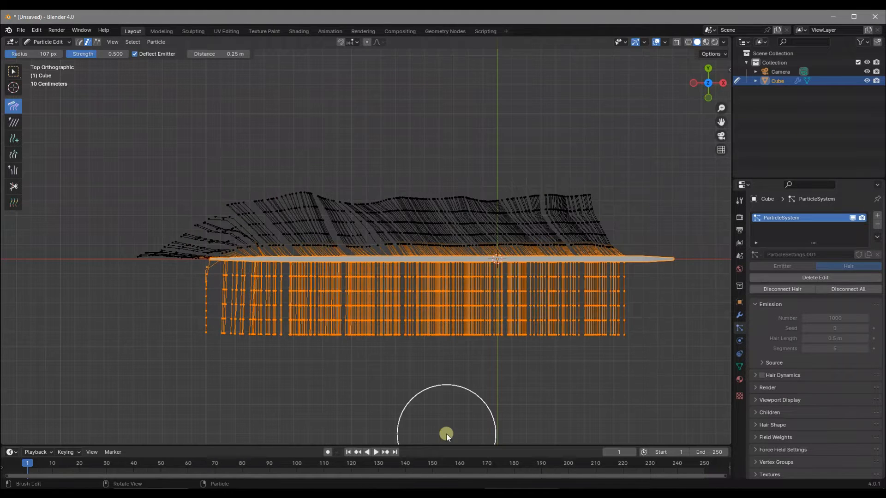
mouse_move(259, 330)
left_mouse_down()
mouse_move(109, 258)
mouse_move(310, 302)
mouse_move(250, 308)
mouse_move(447, 296)
mouse_move(501, 326)
mouse_move(622, 276)
left_mouse_up()
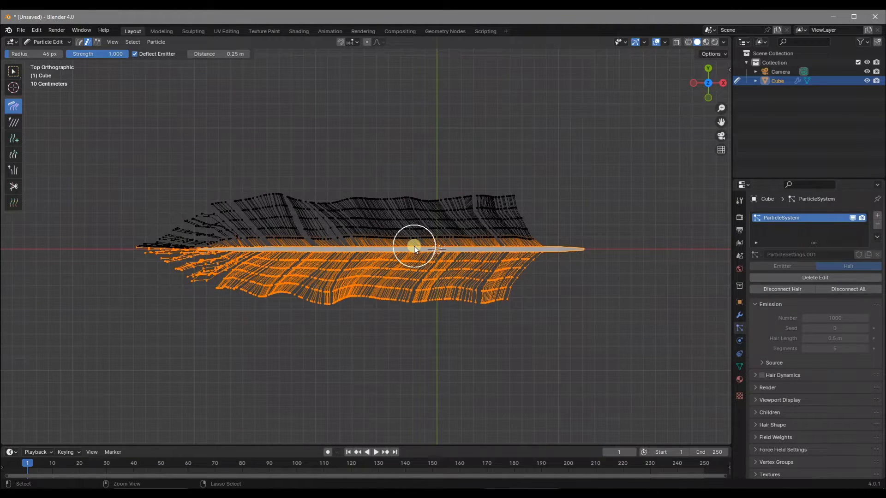
Step: Return the feather to Object Mode and deselect it
key("ctrl+Tab")
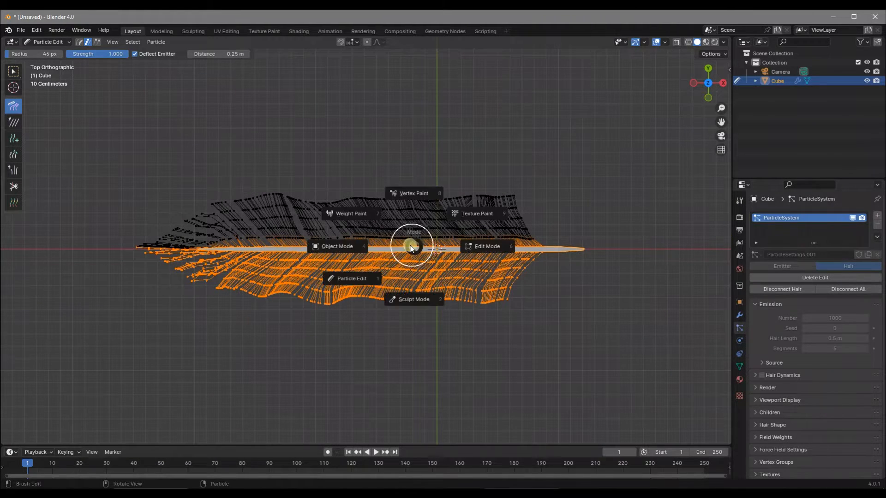
left_click(352, 248)
middle_click_drag(451, 274, 425, 247)
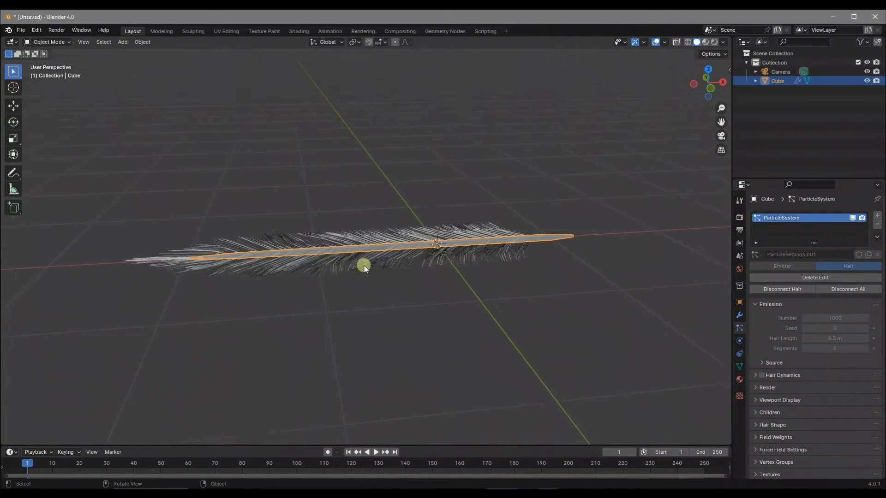
middle_click_drag(364, 263, 404, 261)
left_click(405, 261)
middle_click_drag(477, 279, 404, 321)
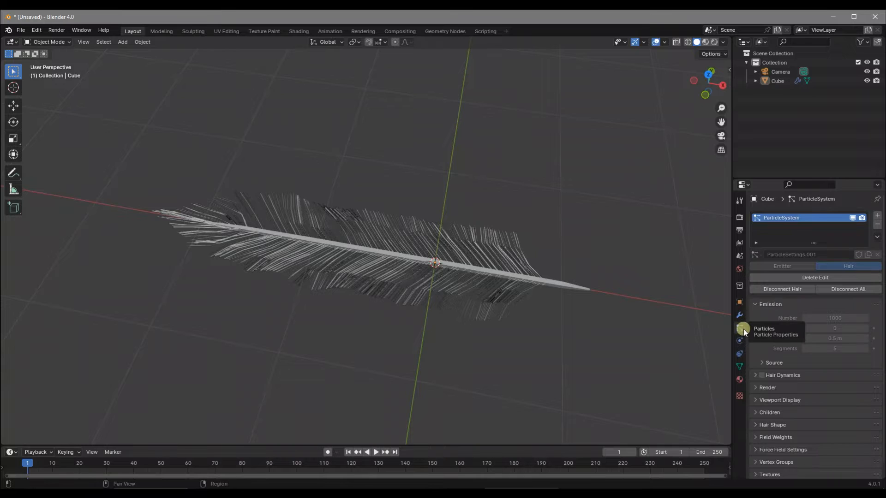
Step: Enable simple children for the feather's hair particle system
scroll(762, 328, "down", 1)
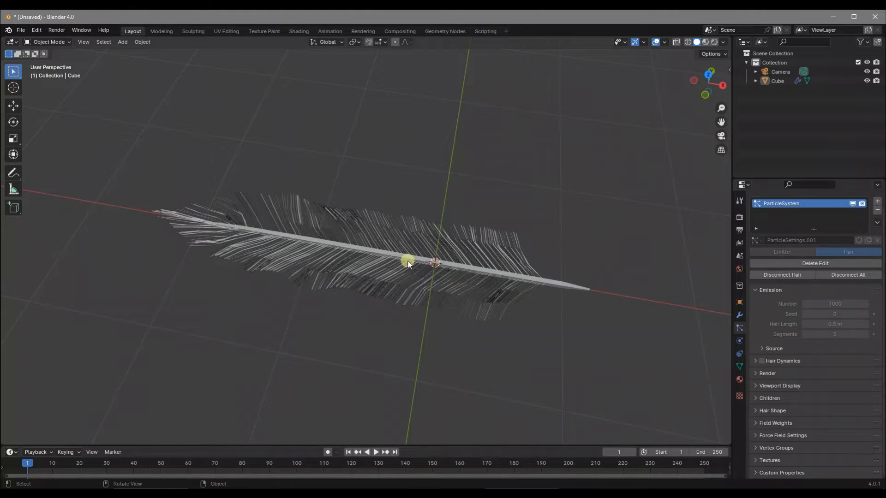
left_click(757, 399)
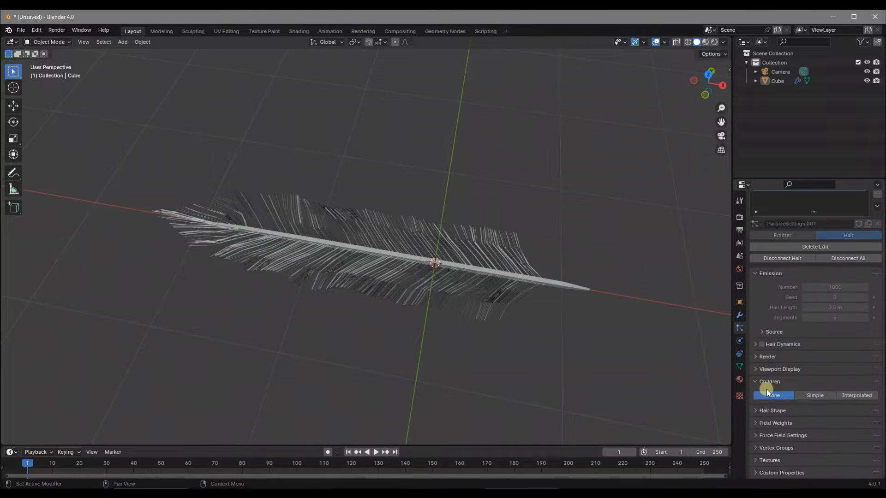
left_click(812, 399)
middle_click_drag(647, 323, 415, 286)
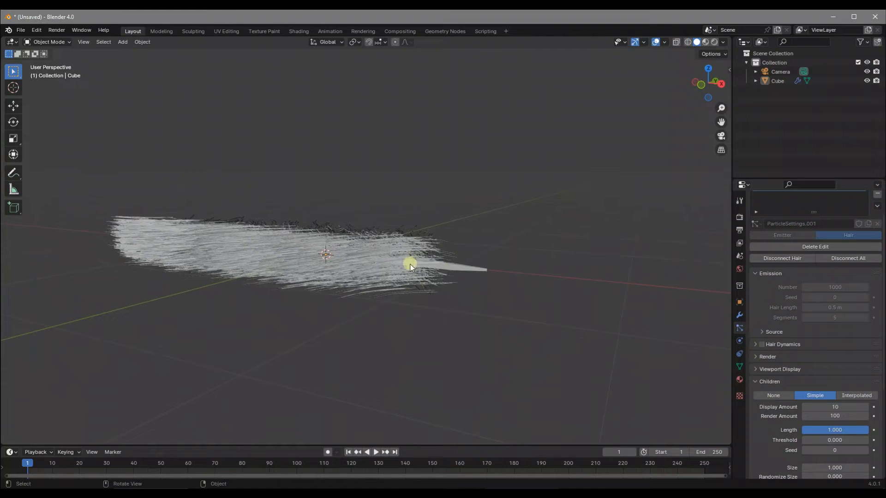
Step: Set the radius of the child hairs to 0.04 m
scroll(790, 378, "down", 6)
left_click(837, 381)
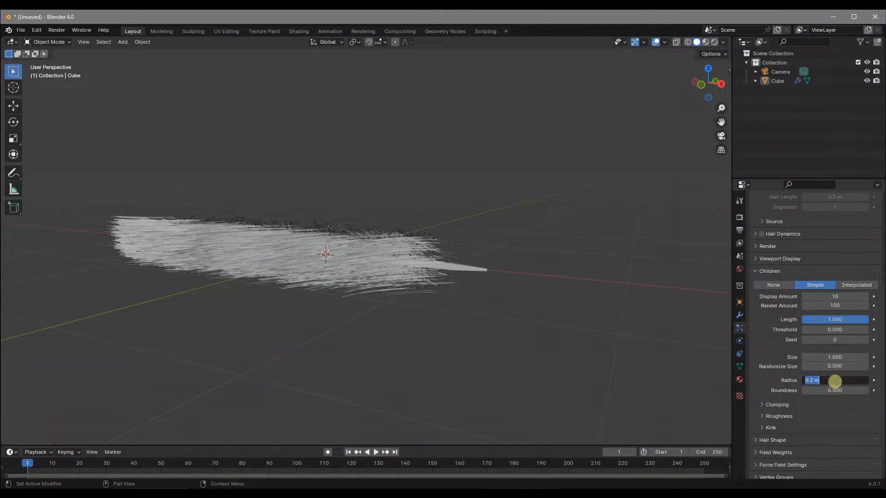
key("Return")
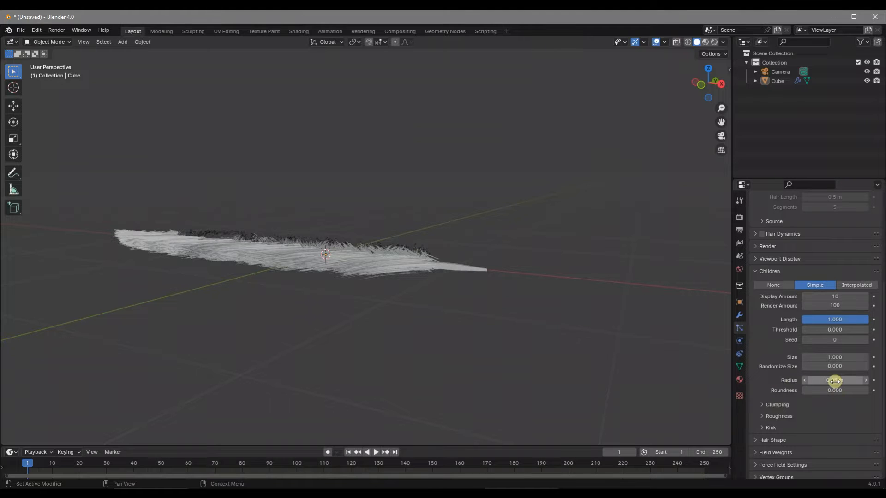
left_click(834, 381)
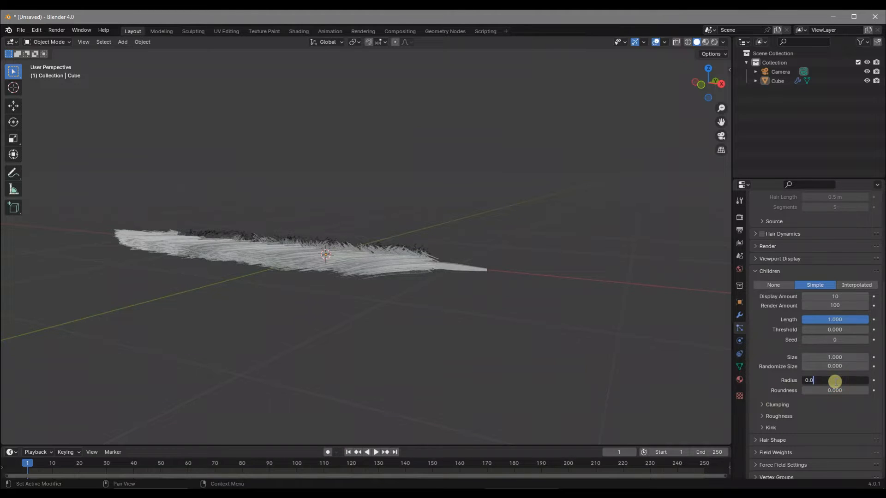
type("0.04")
key("Return")
middle_click_drag(500, 247, 478, 277)
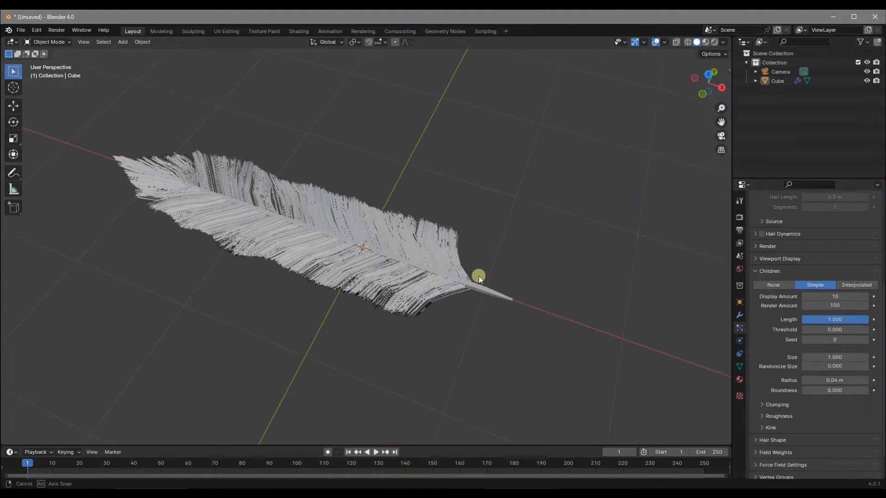
Step: Set both the display amount and the render amount of the child hairs to 50
left_click(828, 296)
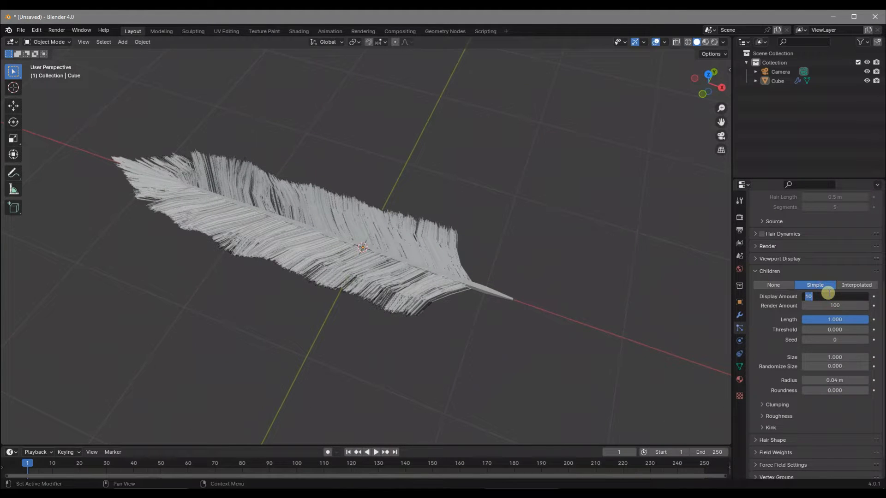
type("50")
key("Return")
left_click(835, 305)
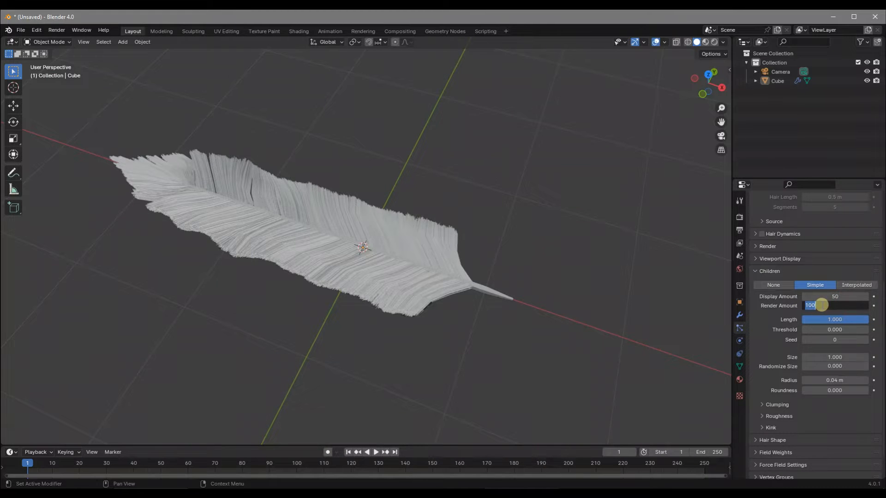
type("50")
key("Return")
middle_click_drag(312, 178, 309, 214)
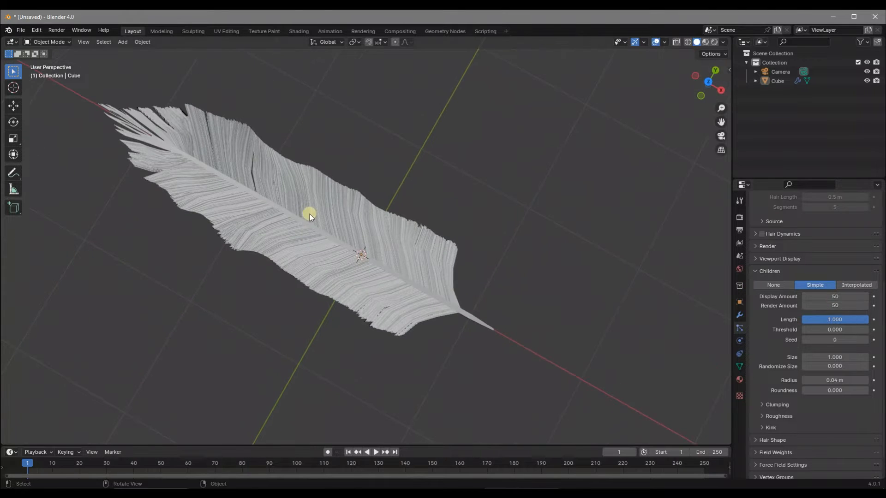
Step: Deselect the feather and switch the viewport to rendered shading for a closer look at its hairs
left_click_drag(728, 64, 769, 353)
scroll(813, 399, "down", 2)
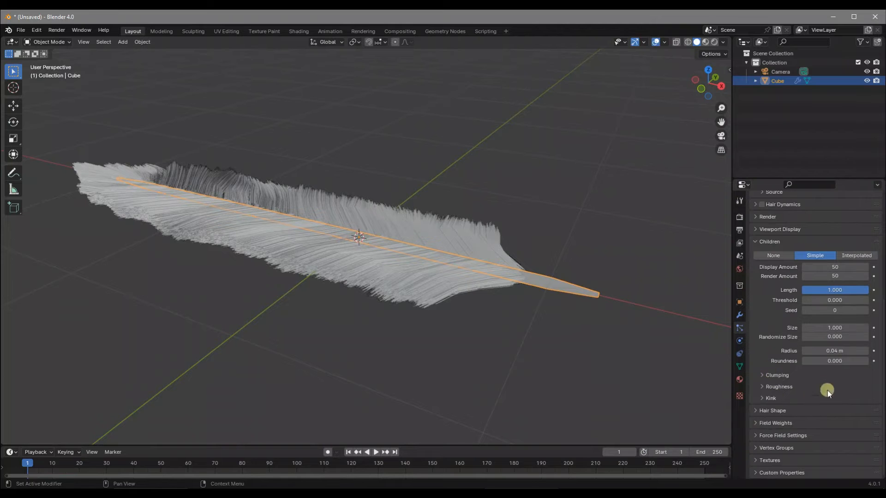
left_click(547, 182)
middle_click_drag(446, 265, 806, 13)
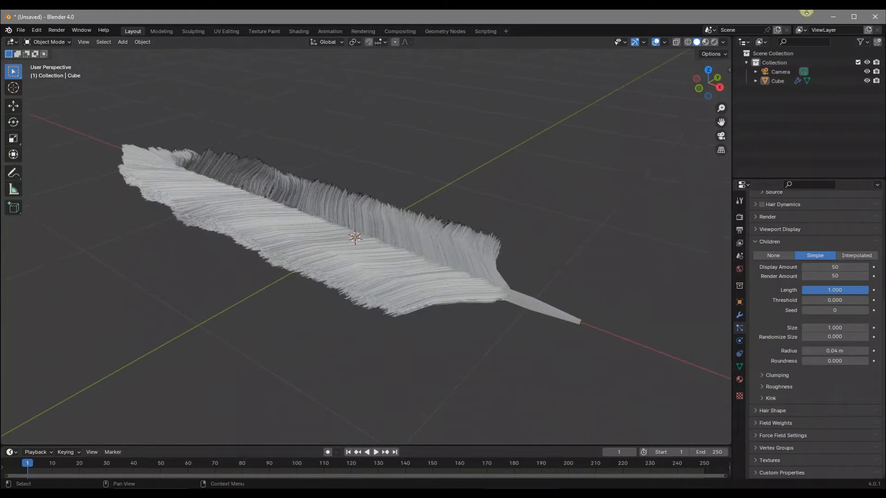
left_click(714, 41)
middle_click_drag(643, 85, 459, 257)
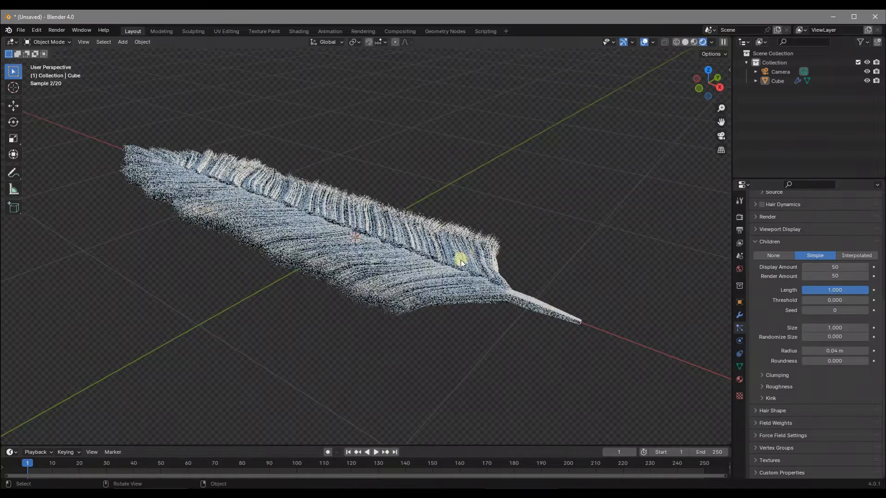
scroll(498, 288, "up", 4)
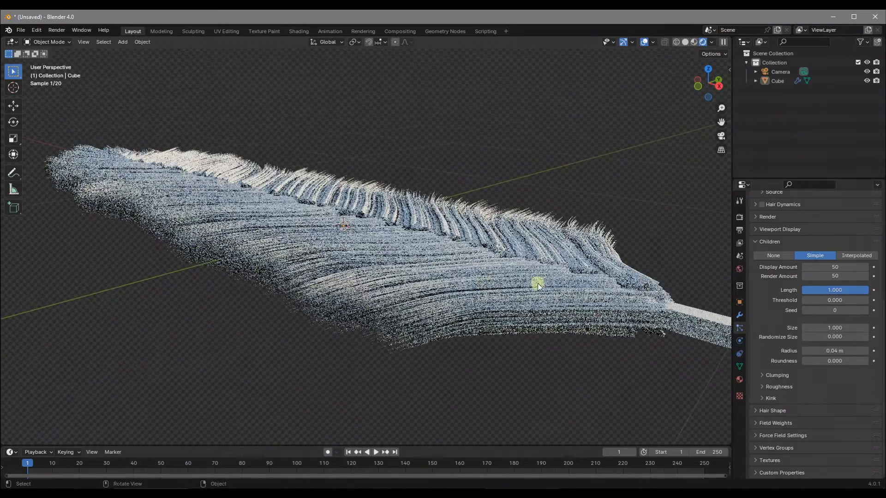
Step: Set the root diameter in the hair shape settings to 0.2 m
left_click(768, 411)
scroll(810, 409, "down", 3)
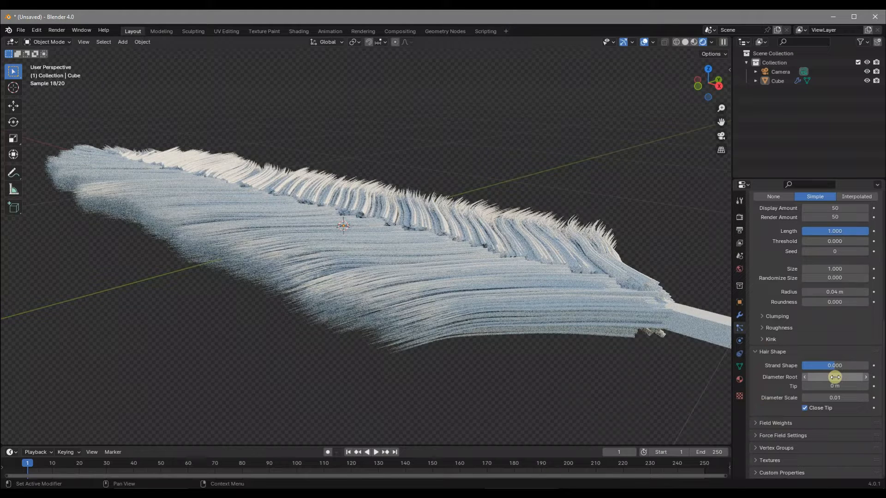
left_click(835, 377)
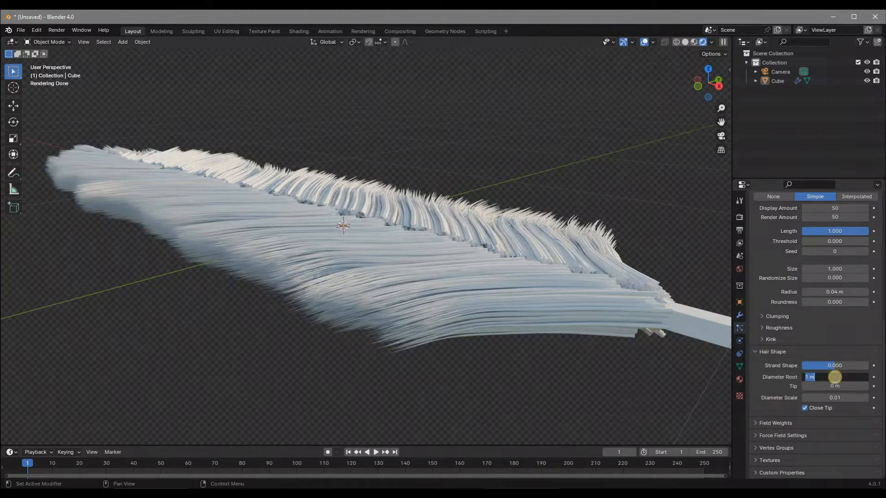
type("0.2")
key("Return")
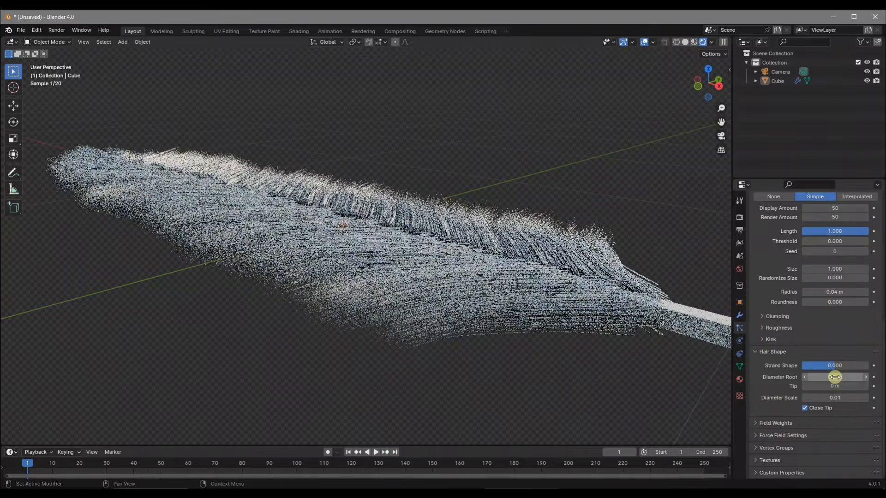
middle_click_drag(489, 257, 419, 212)
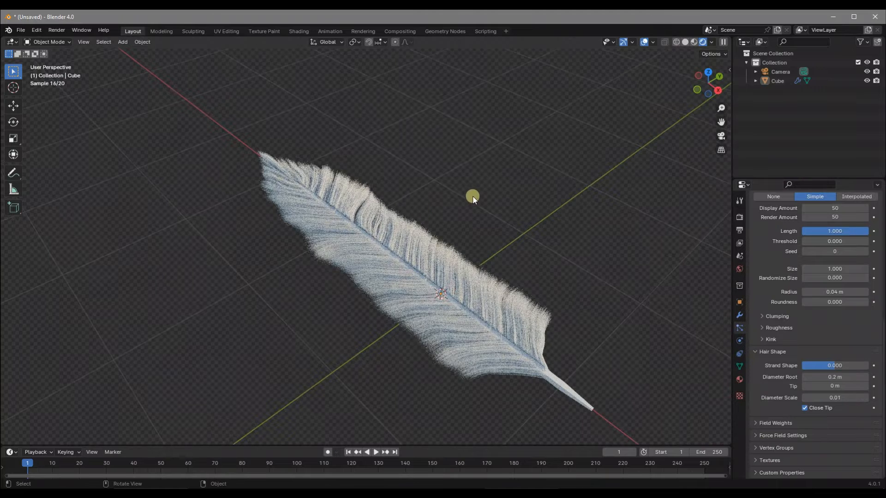
Step: Create a new material for the feather in the Shading workspace and delete its Principled BSDF node
left_click(305, 32)
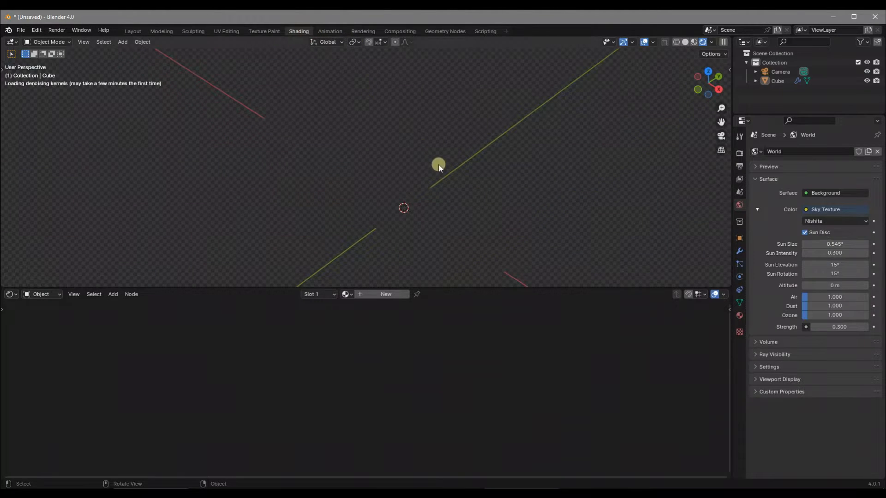
left_click(386, 296)
left_click(411, 344)
left_click_drag(412, 346, 372, 340)
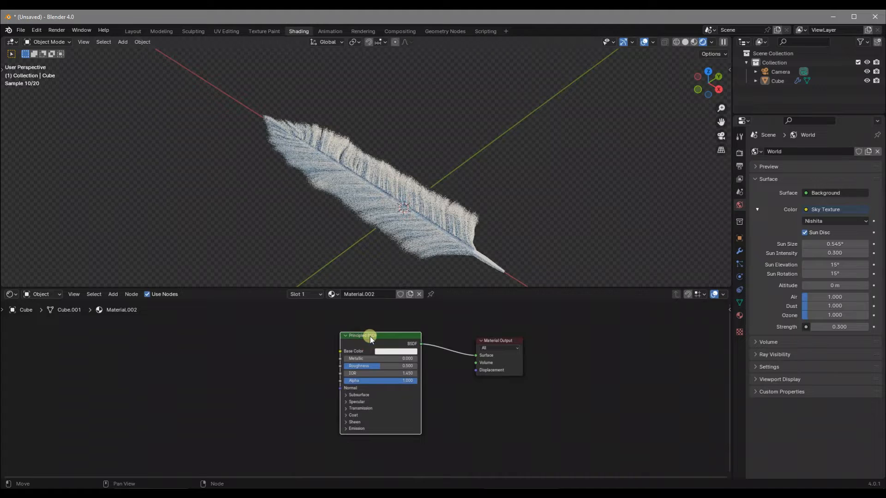
key("x")
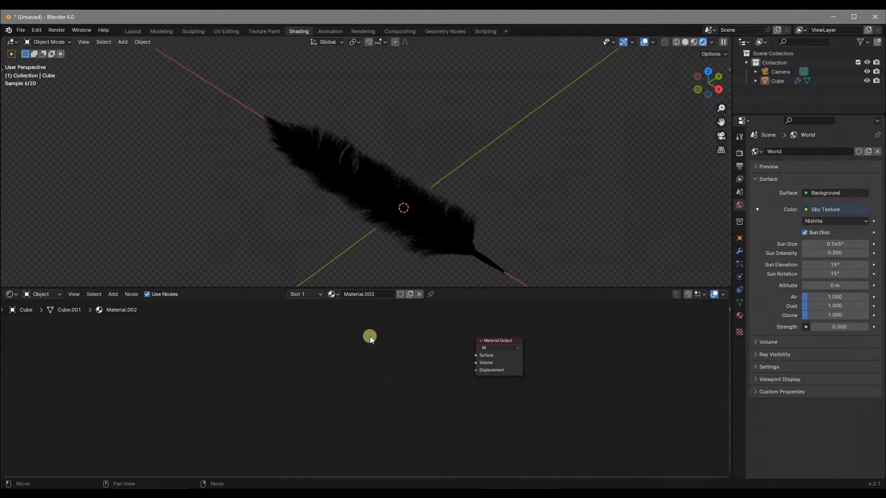
Step: Add a Principled Hair BSDF node and connect its BSDF output to the Surface input of the Material Output
key("shift+a")
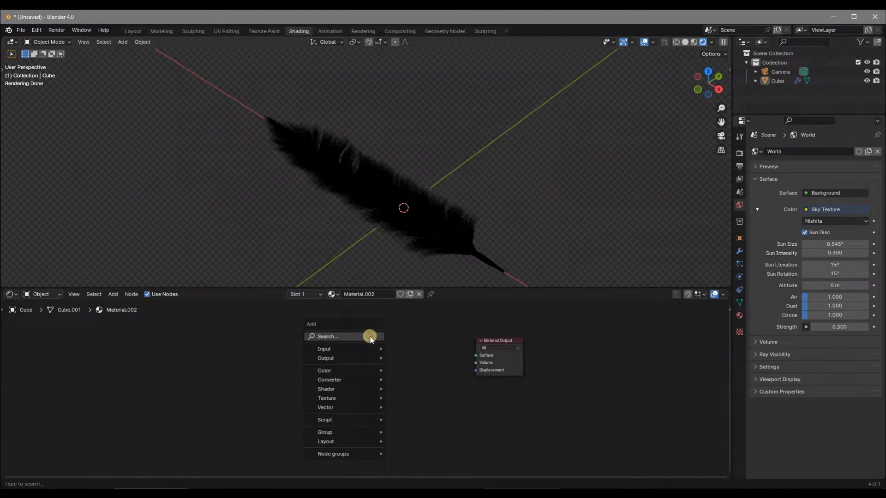
left_click(371, 338)
type("hair")
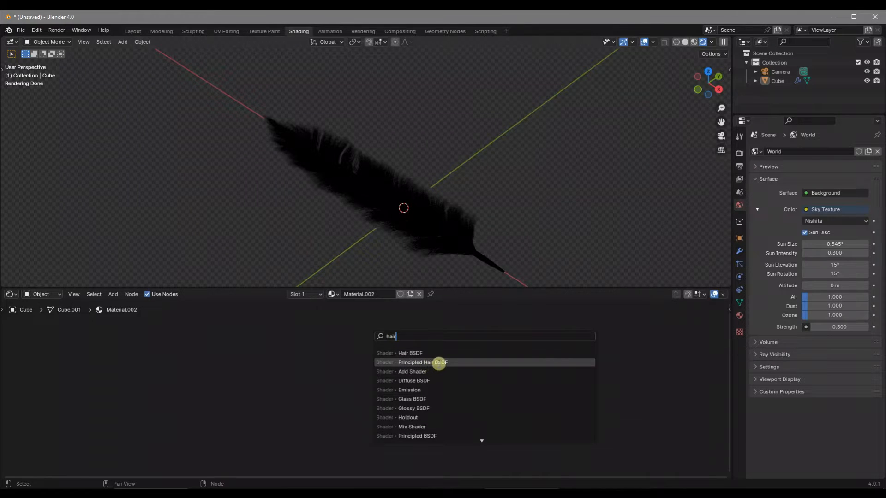
left_click(439, 363)
left_click(371, 341)
left_click_drag(448, 350, 476, 355)
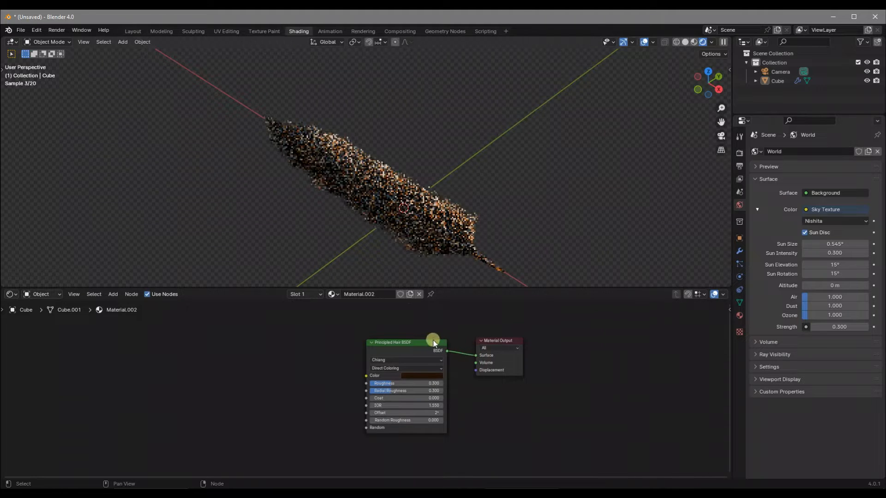
middle_click_drag(478, 146, 442, 204)
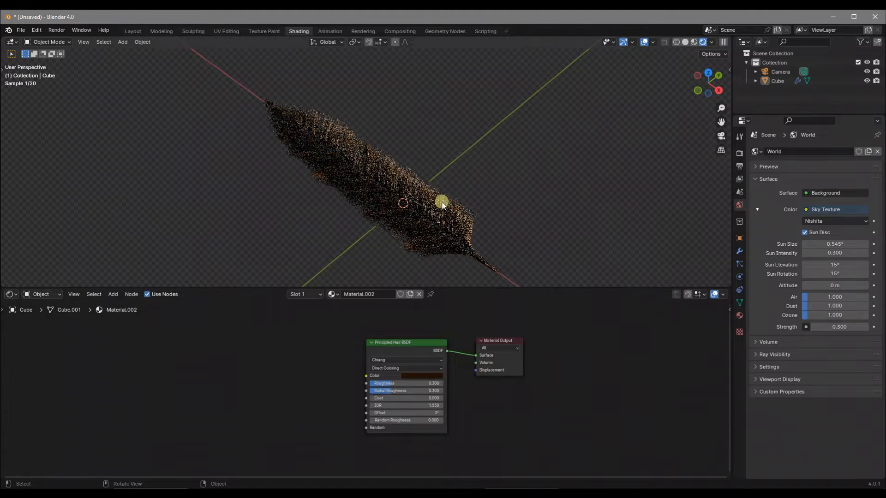
scroll(416, 196, "up", 2)
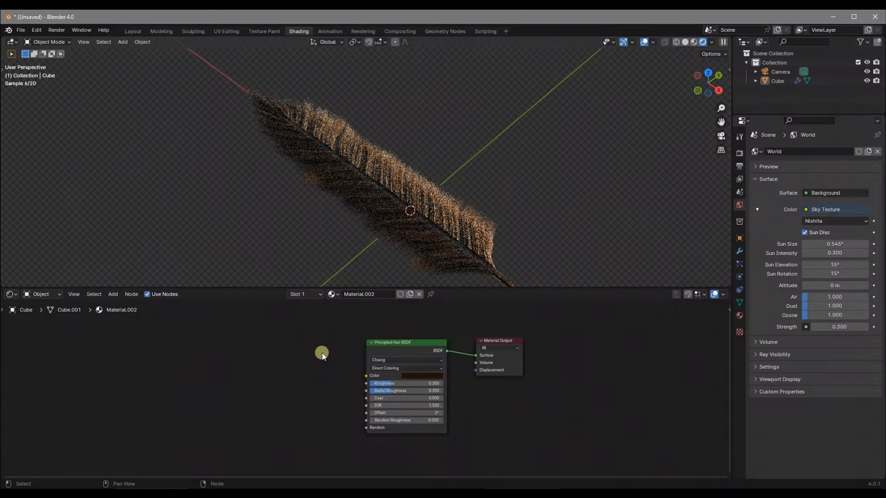
Step: Add a Noise Texture node and place it ahead of the Principled Hair BSDF, leaving space between them
middle_click_drag(312, 352, 344, 358)
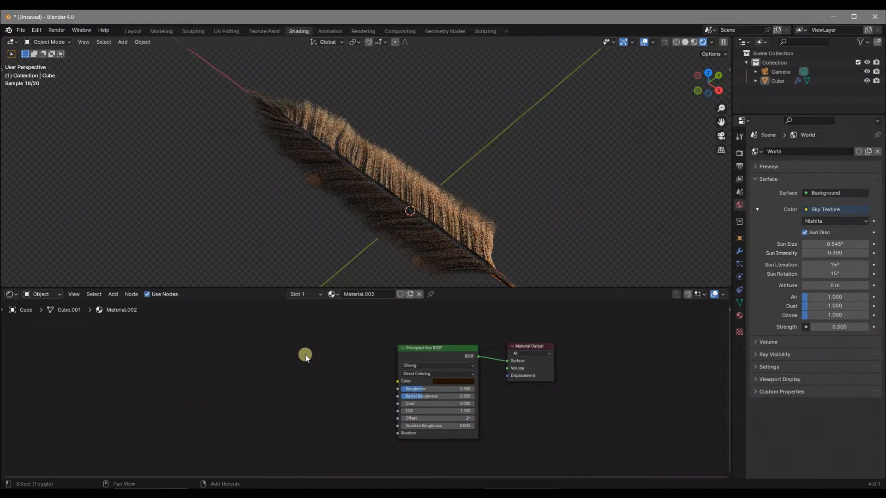
key("shift+a")
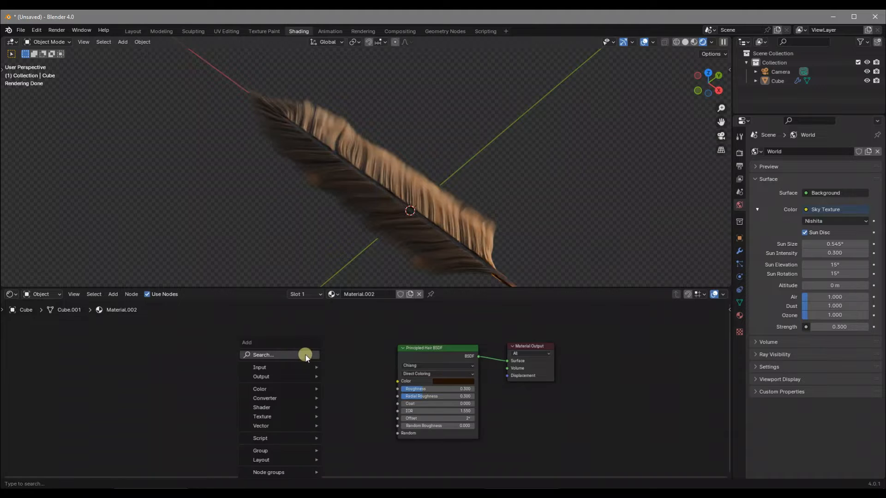
left_click(304, 355)
type("noiset")
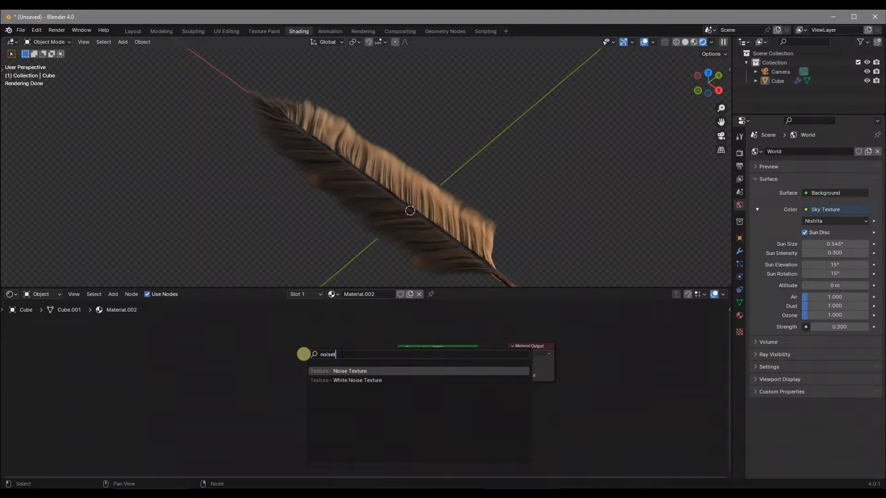
key("Return")
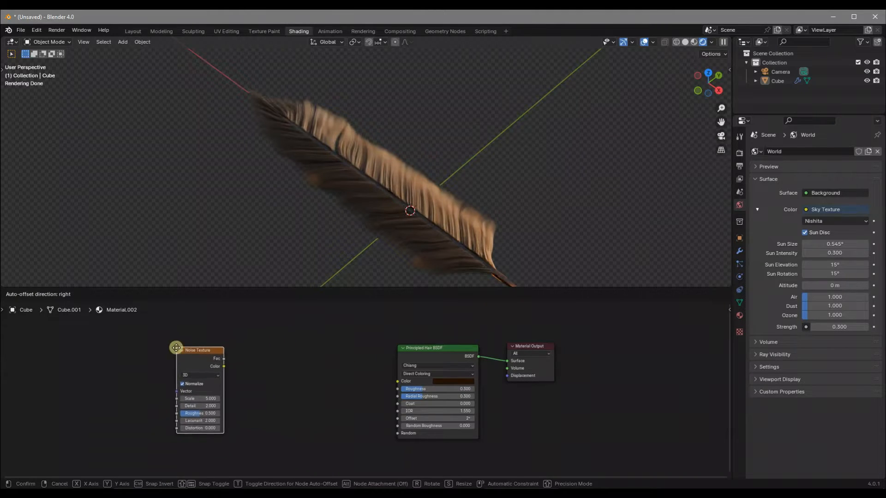
left_click(176, 349)
Step: Add a Color Ramp node, feed the Noise Texture color into its Fac, and connect its color to the hair shader's Color
left_click_drag(224, 367, 258, 352)
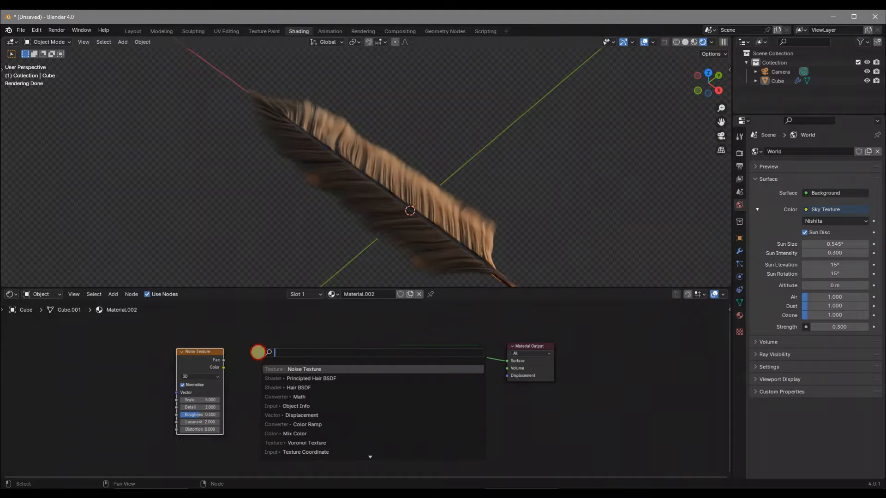
type("colorr")
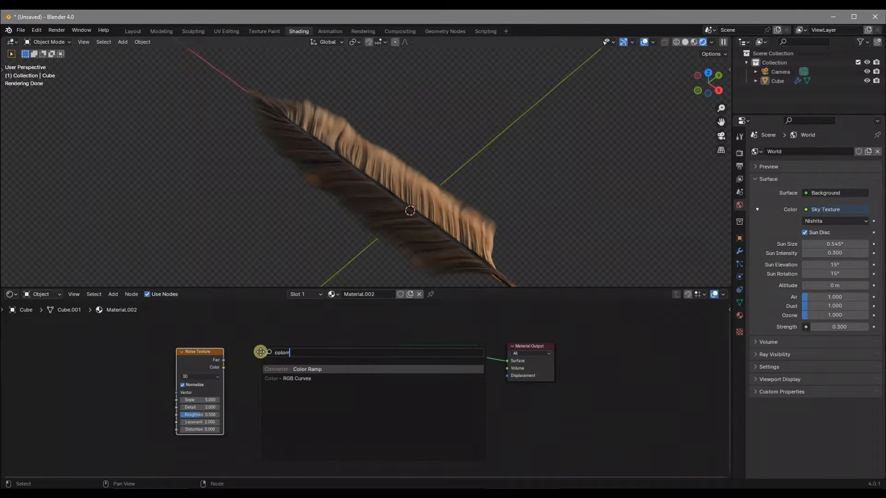
key("Return")
left_click(245, 342)
left_click_drag(222, 366, 254, 409)
left_click_drag(329, 362, 398, 381)
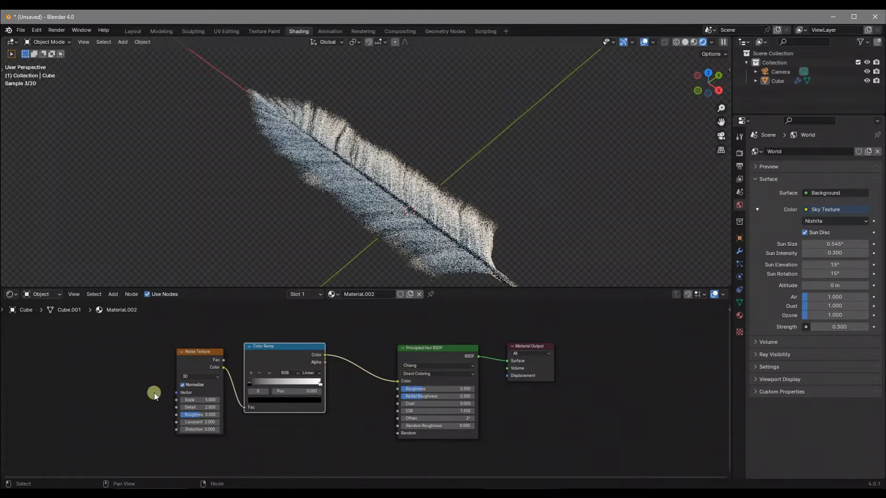
Step: Try constant interpolation on the Color Ramp with the black stop at 0.400 and the white stop at 0.509
middle_click_drag(395, 180, 394, 191)
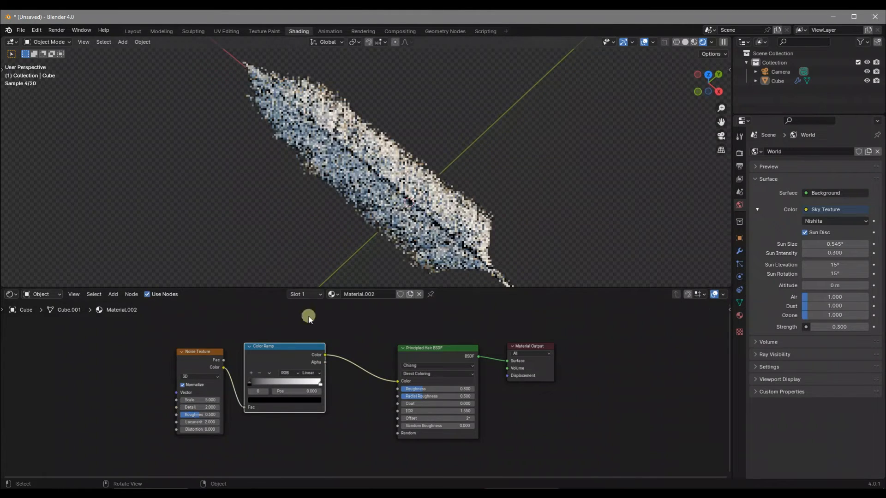
left_click_drag(252, 386, 282, 384)
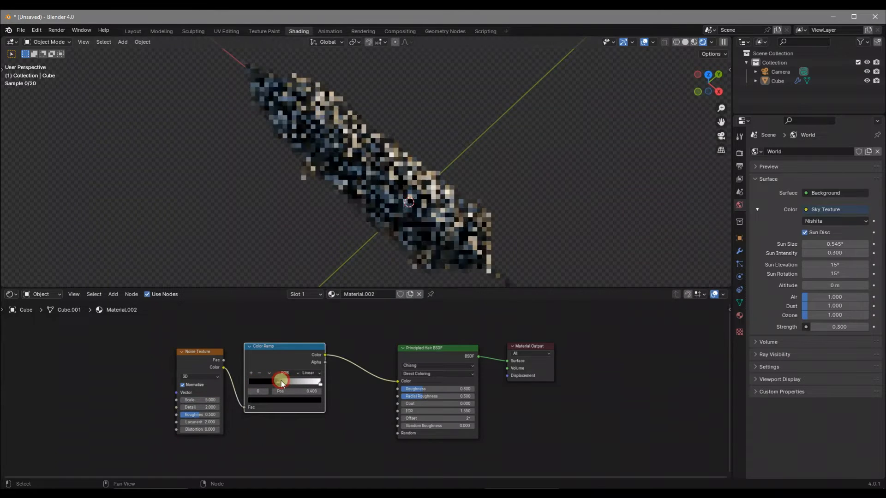
left_click(309, 373)
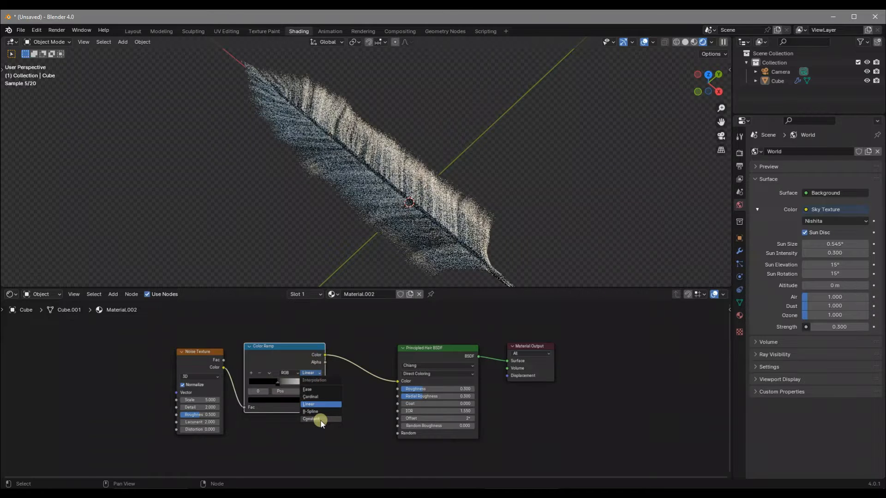
left_click(320, 420)
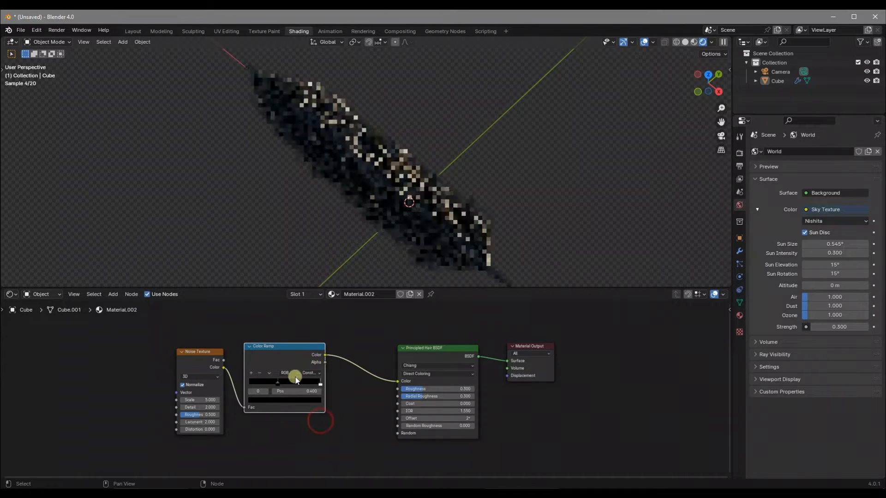
left_click_drag(319, 384, 285, 390)
Step: Set the Noise Texture dimensions to 2D
left_click(198, 378)
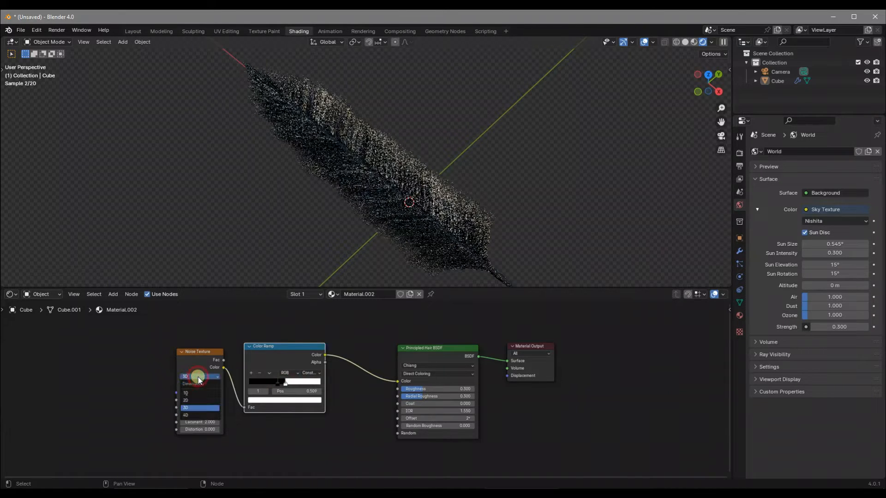
left_click(195, 399)
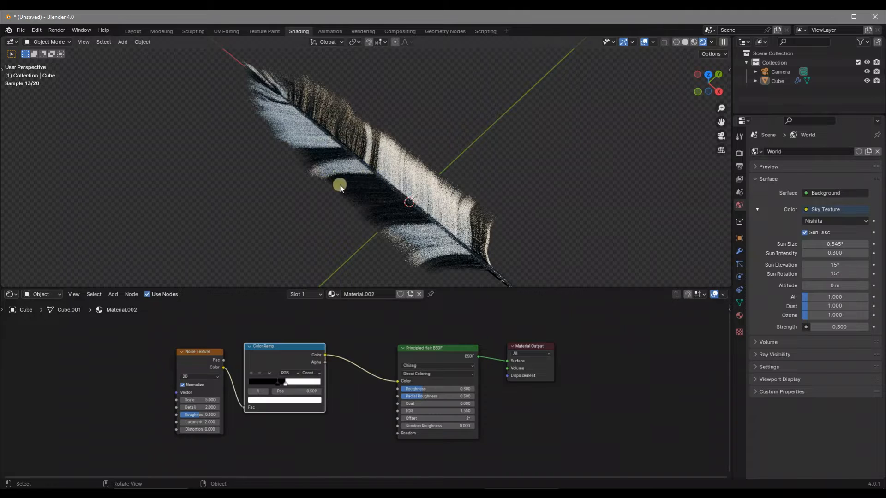
Step: Set the Color Ramp to linear interpolation, with the black stop at about 0.486 and the white stop at 1.000
left_click(310, 373)
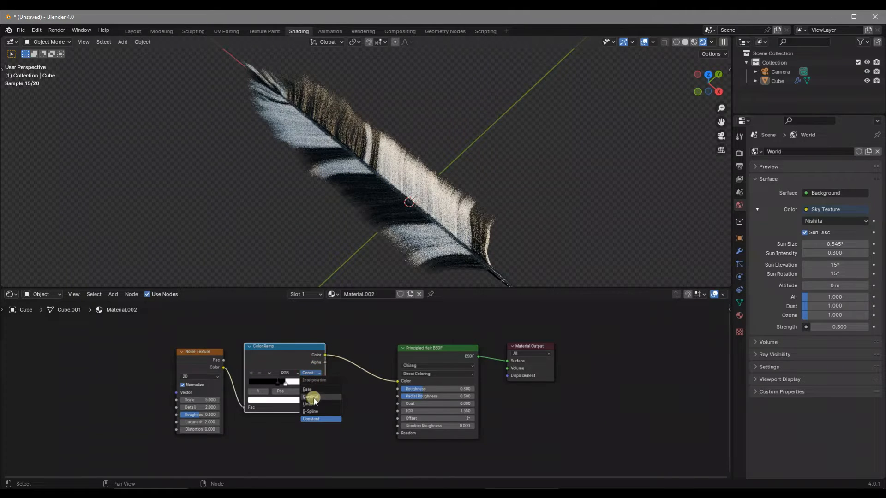
left_click(313, 404)
left_click_drag(285, 383, 300, 383)
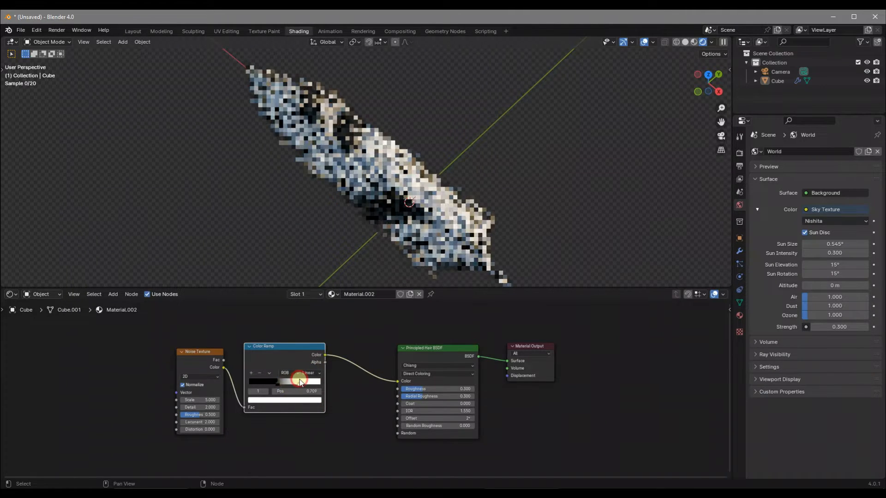
left_click(284, 383)
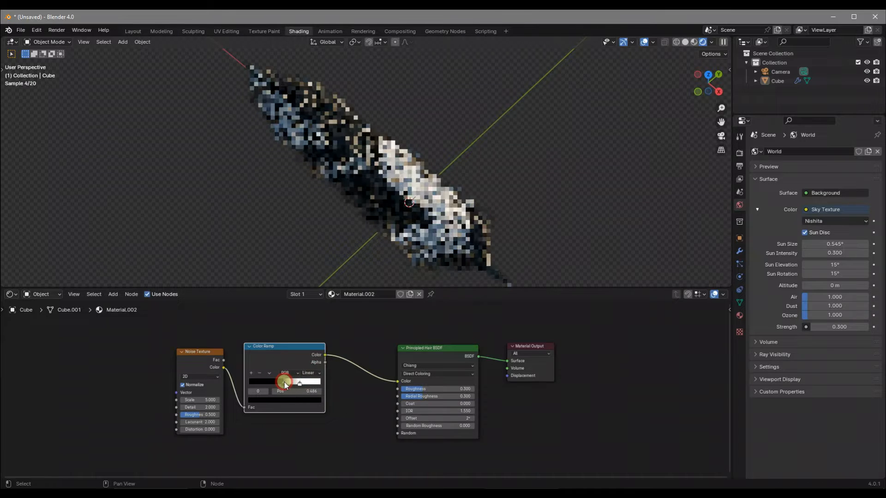
left_click_drag(300, 383, 332, 380)
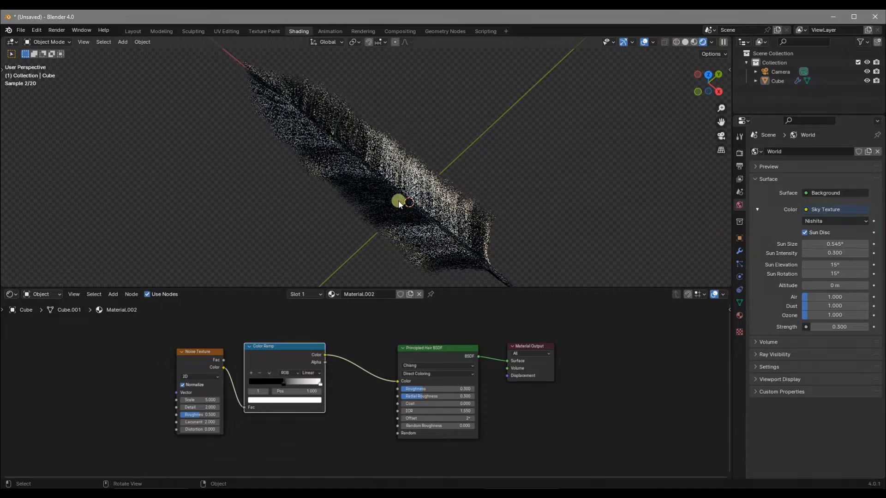
Step: Set the scale of the Noise Texture to 2
middle_click_drag(224, 387, 279, 394)
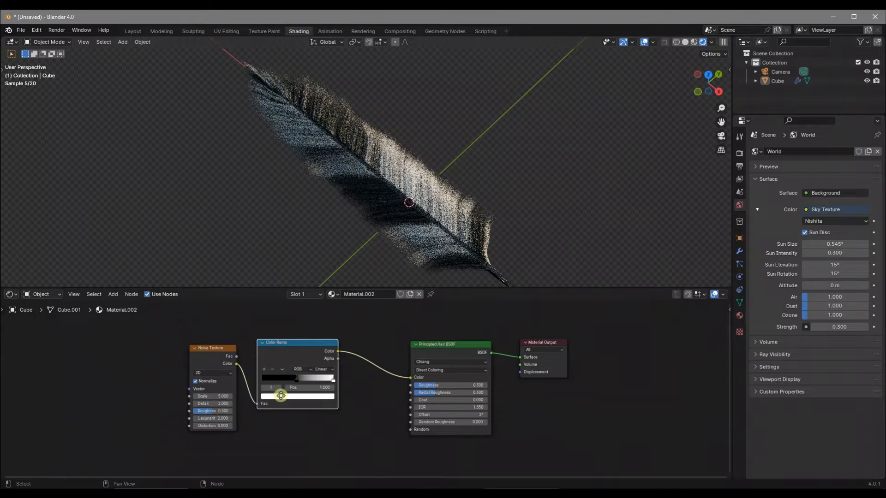
scroll(270, 416, "up", 1)
scroll(270, 417, "up", 1)
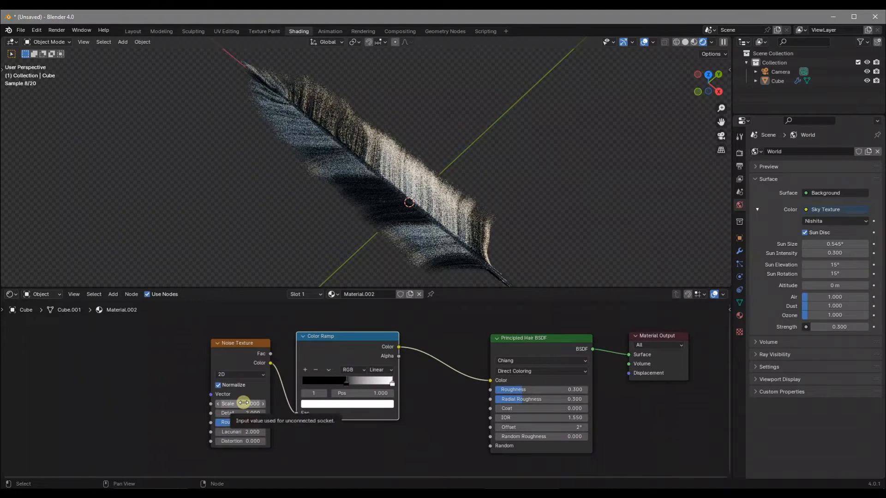
double_click(265, 402)
type("2")
key("Return")
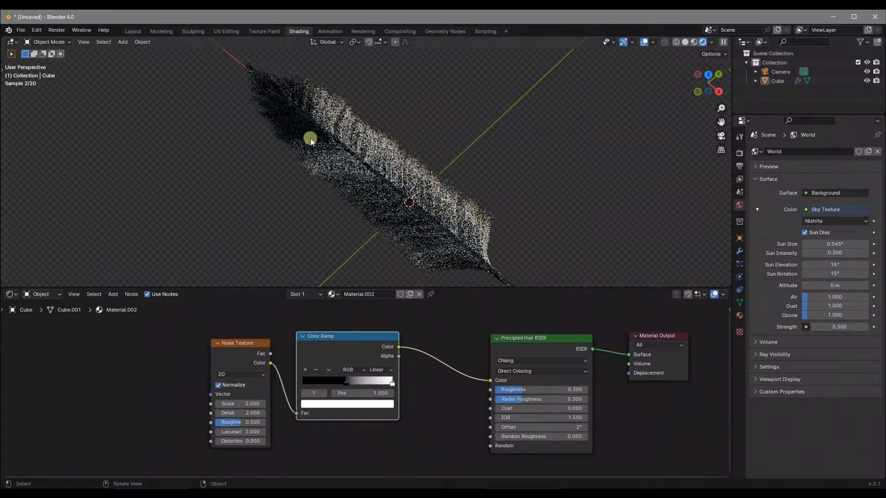
middle_click_drag(364, 171, 406, 164)
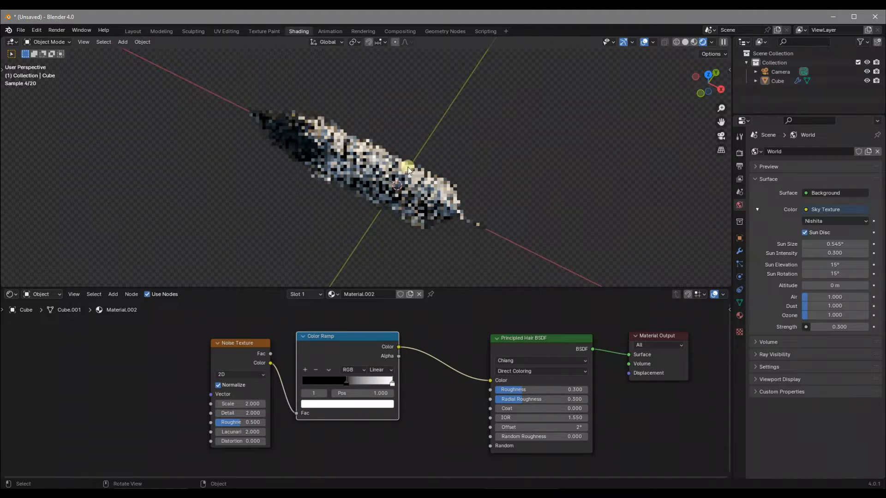
Step: Add a Mapping node before the Noise Texture and connect its Vector output to the texture's Vector input
middle_click_drag(170, 379, 235, 379)
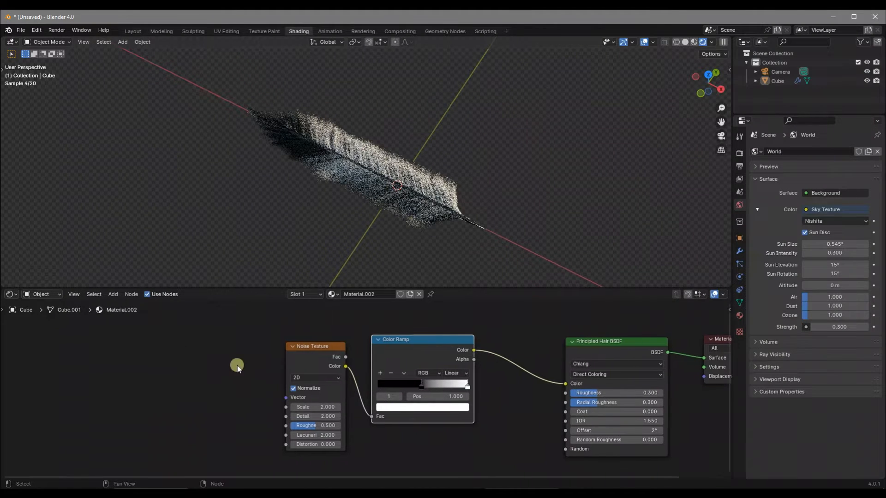
key("shift+a")
left_click(235, 358)
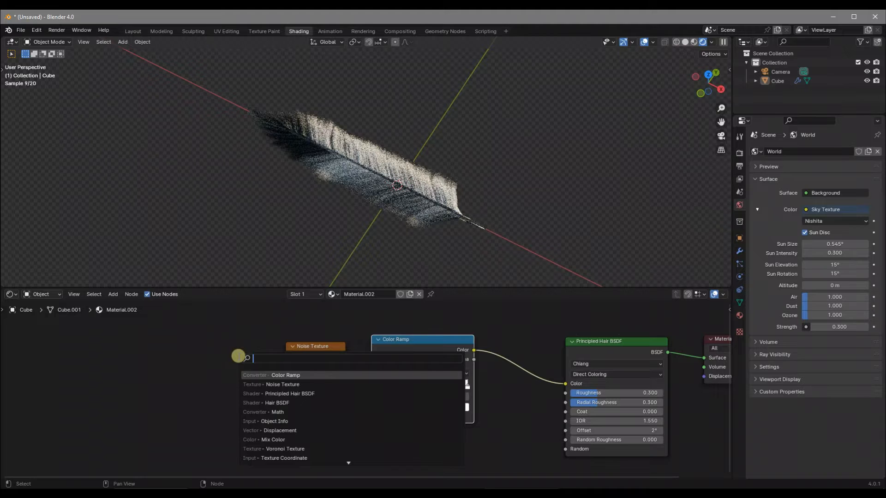
type("mapp")
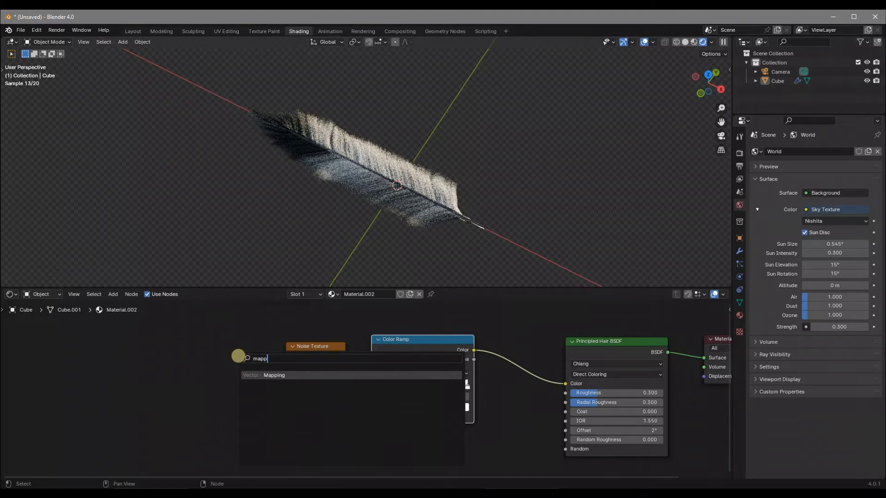
key("Return")
left_click(197, 341)
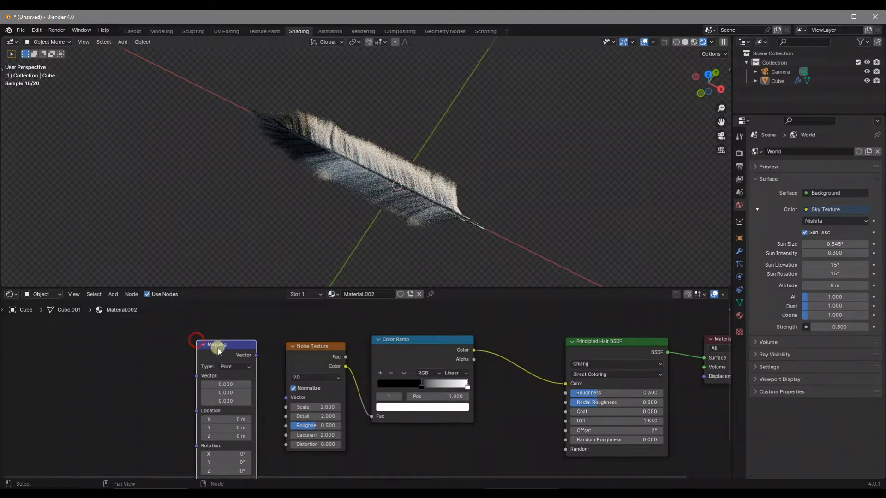
middle_click_drag(210, 347, 276, 326)
left_click_drag(321, 333, 351, 380)
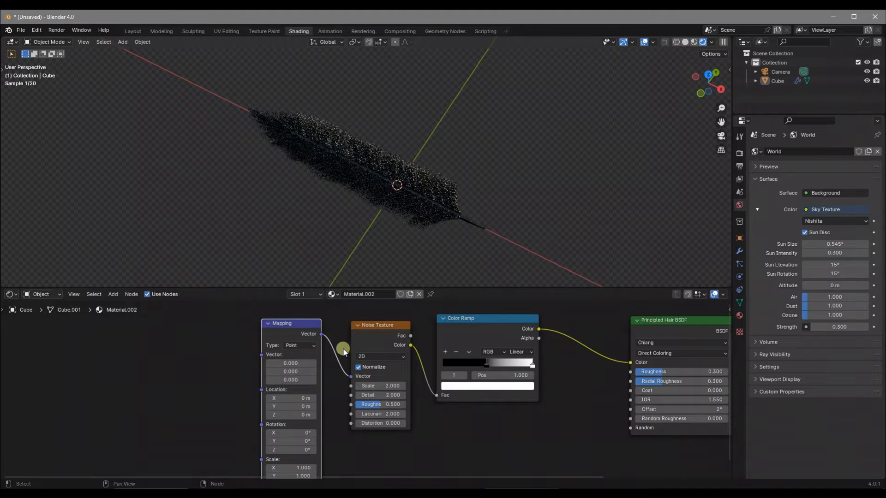
Step: Add a Texture Coordinate node, connect its Generated output to the Mapping node's Vector input, and adjust the mapping's X location
middle_click_drag(346, 383, 367, 359)
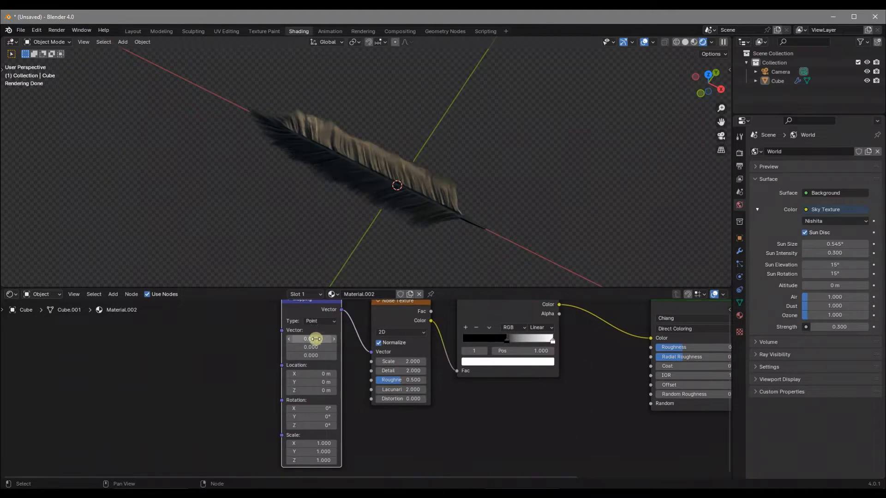
middle_click_drag(292, 335, 306, 349)
key("shift+a")
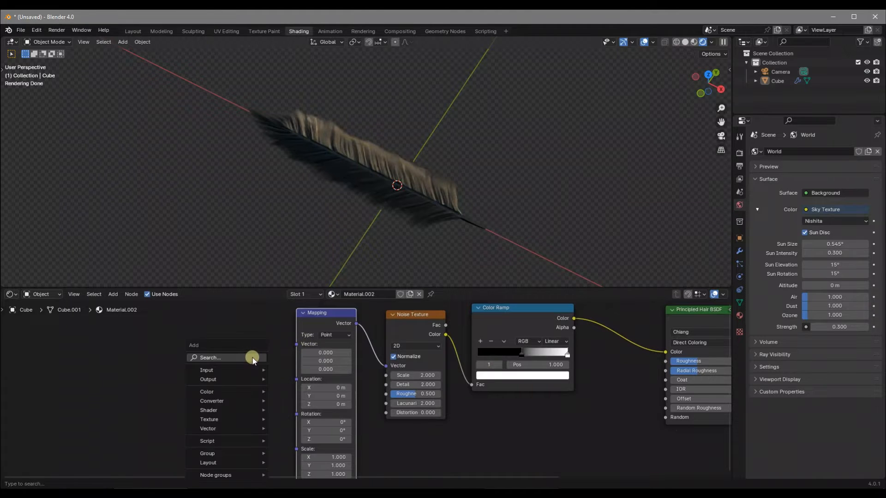
left_click(233, 356)
type("coo")
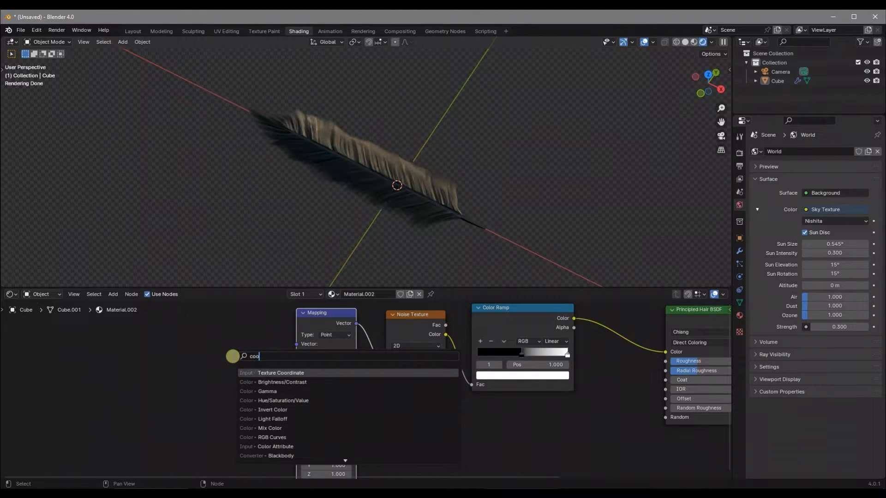
key("Return")
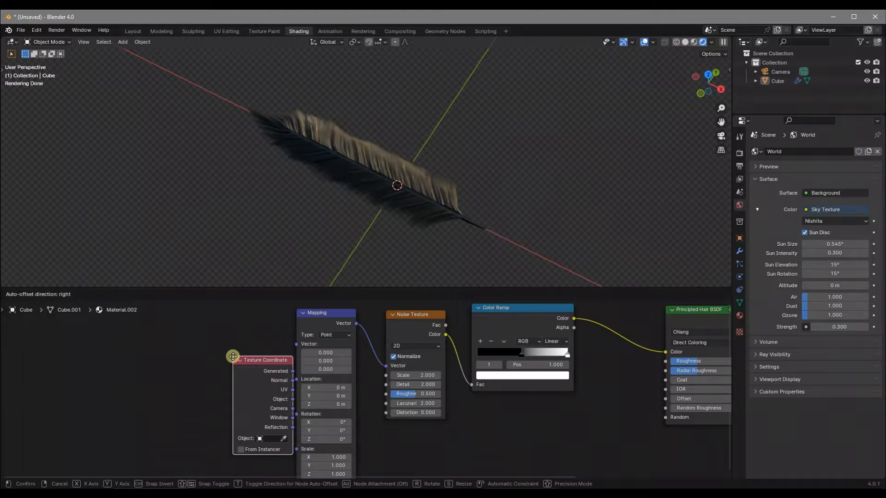
left_click(204, 338)
left_click_drag(264, 352, 299, 345)
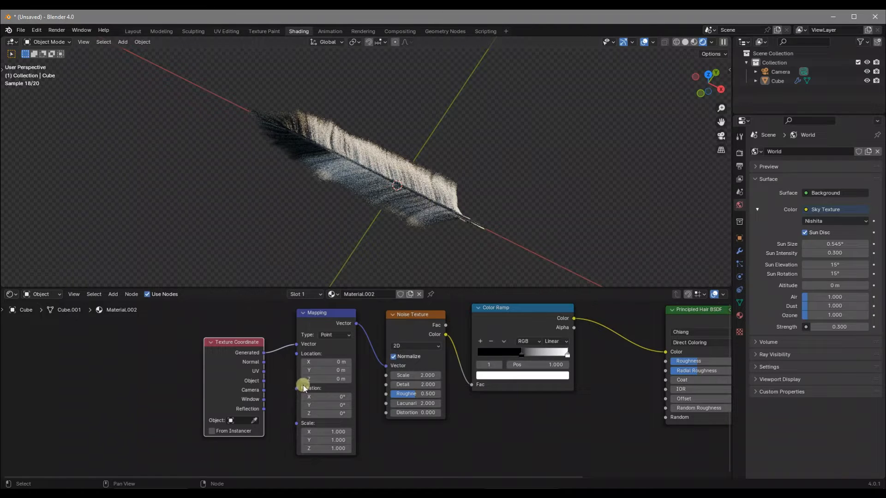
left_click_drag(326, 362, 380, 363)
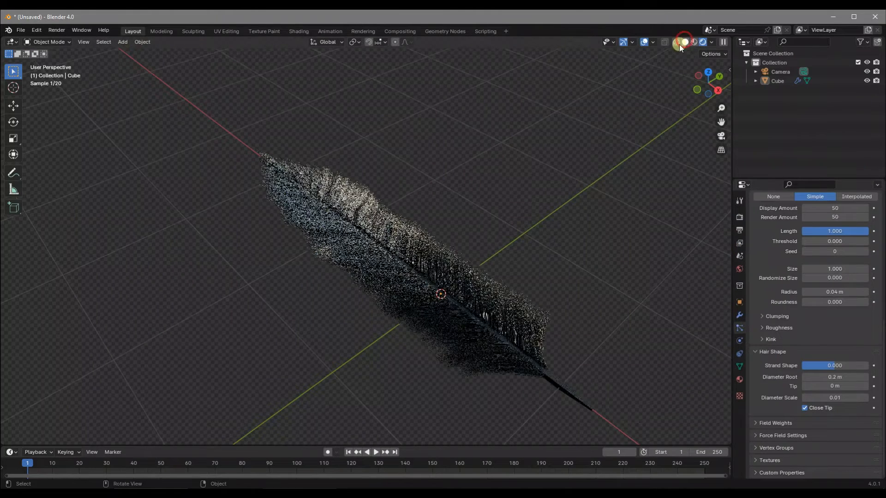
Step: Switch the viewport to solid shading and set the Display Amount of the feather's hair children to 5
left_click(685, 42)
middle_click_drag(412, 256, 457, 258)
left_click(512, 248)
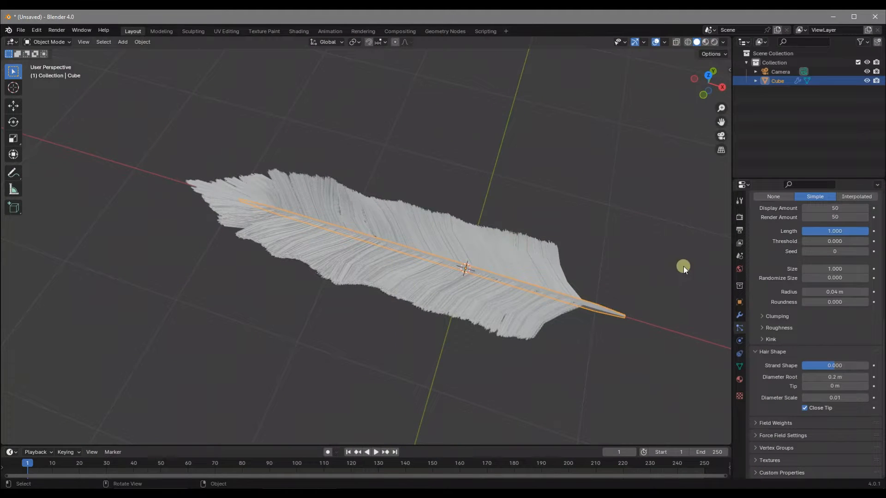
scroll(779, 309, "up", 2)
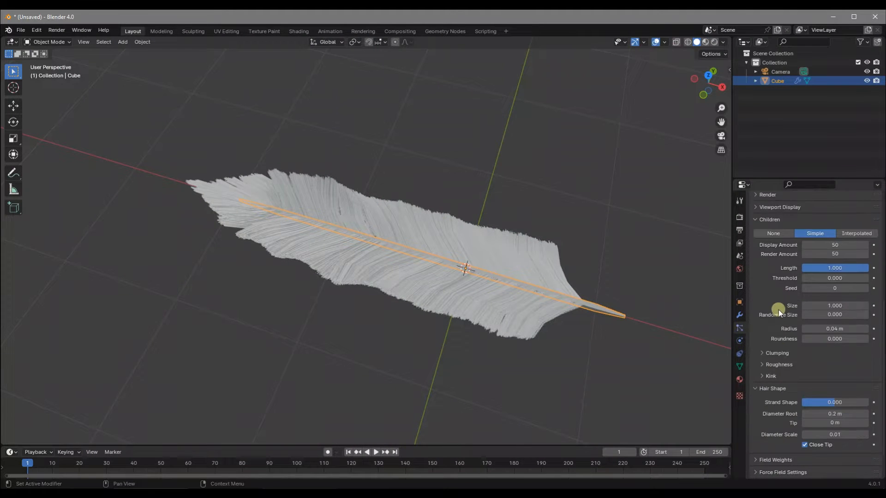
scroll(785, 308, "down", 2)
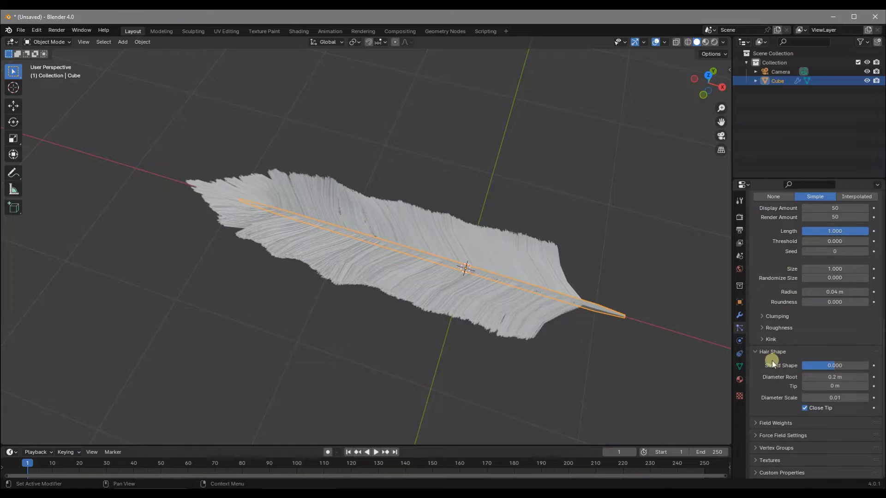
scroll(775, 286, "up", 1)
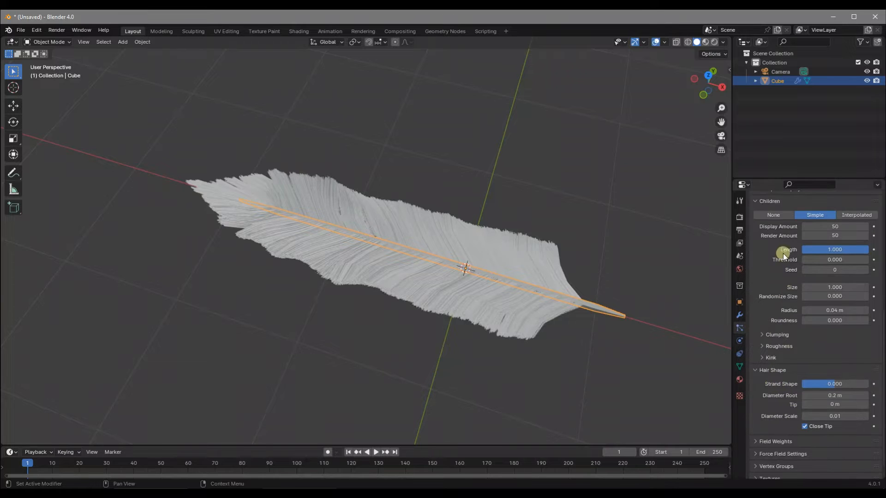
scroll(812, 230, "up", 2)
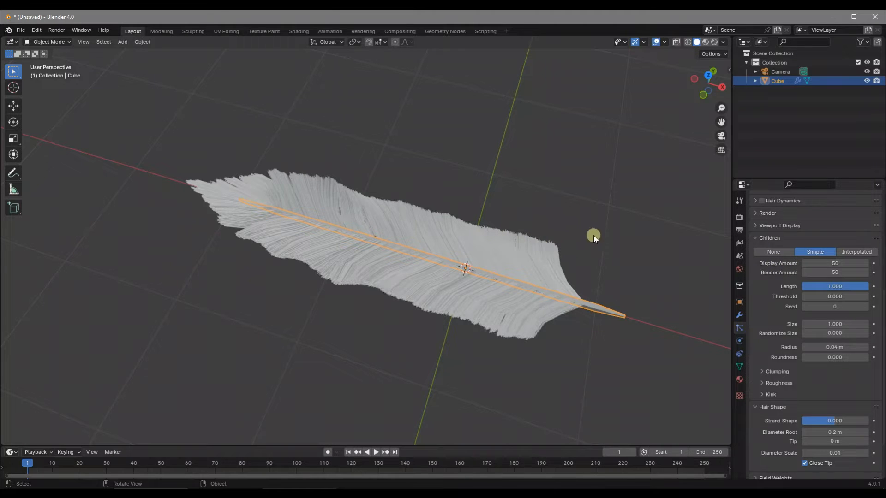
left_click(839, 262)
type("5")
key("Return")
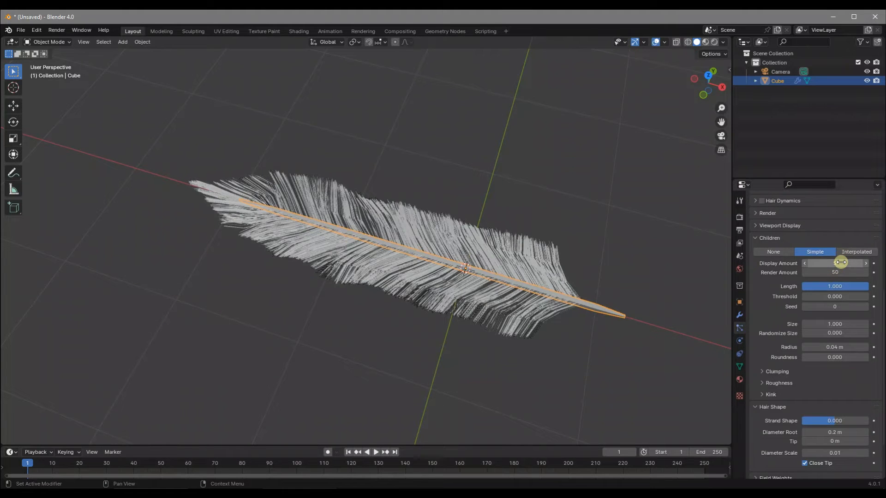
left_click(589, 240)
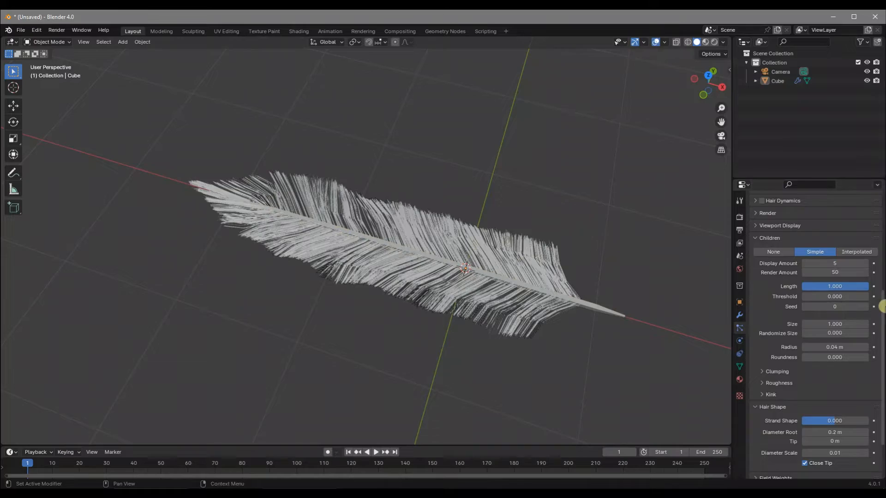
Step: Add a new camera at the feather's origin
middle_click_drag(433, 262, 448, 247)
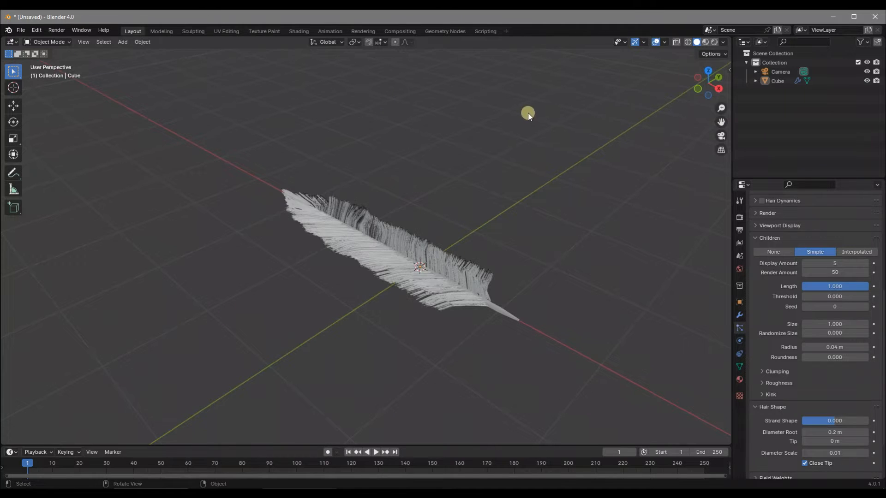
key("shift+a")
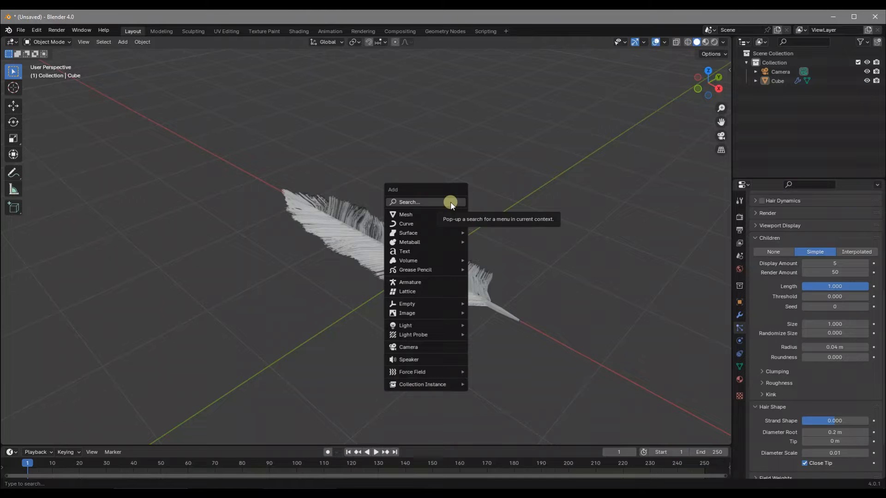
left_click(422, 346)
middle_click_drag(422, 343, 478, 265)
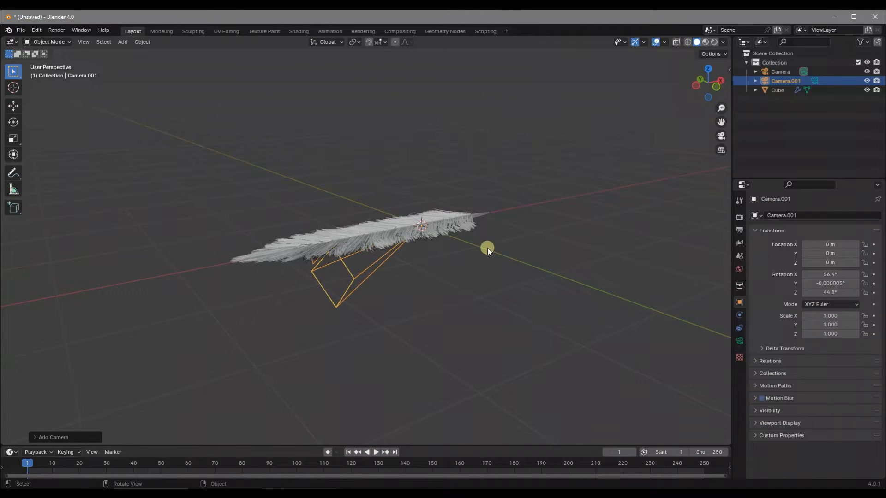
Step: Set the new camera's X, Y and Z rotation to 0°
key("n")
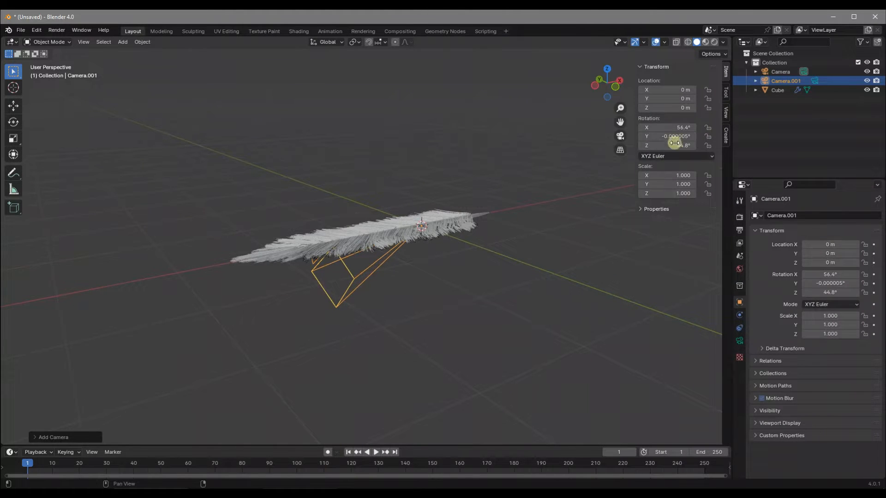
left_click_drag(667, 128, 682, 146)
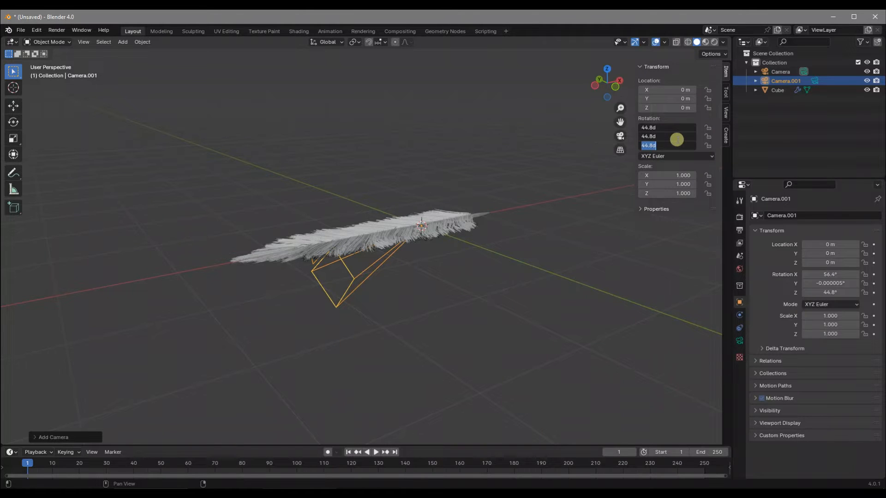
left_click(527, 169)
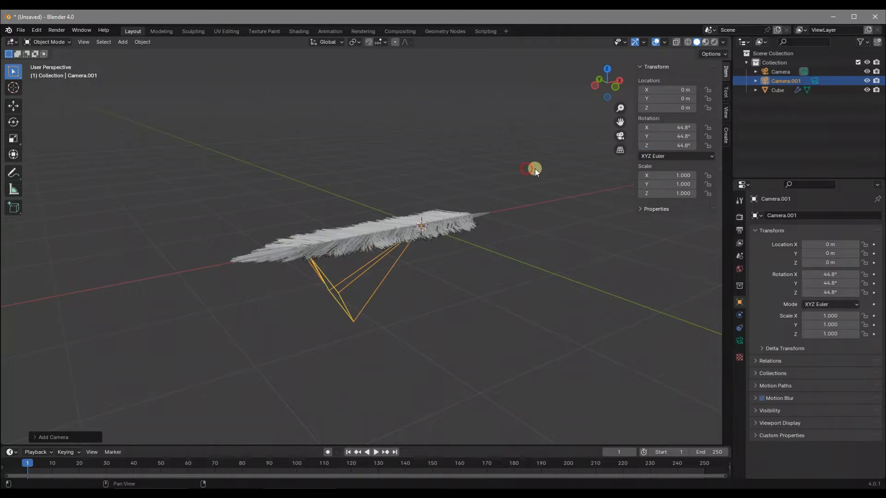
left_click(676, 148)
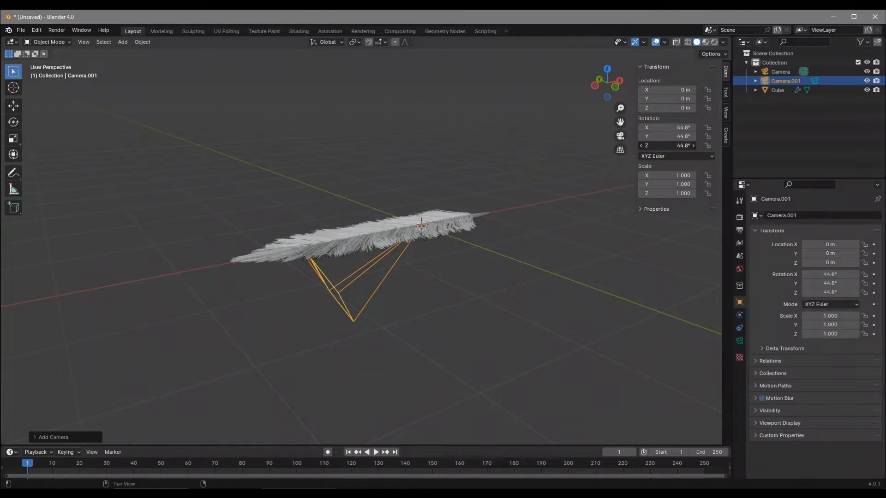
left_click_drag(675, 146, 676, 128)
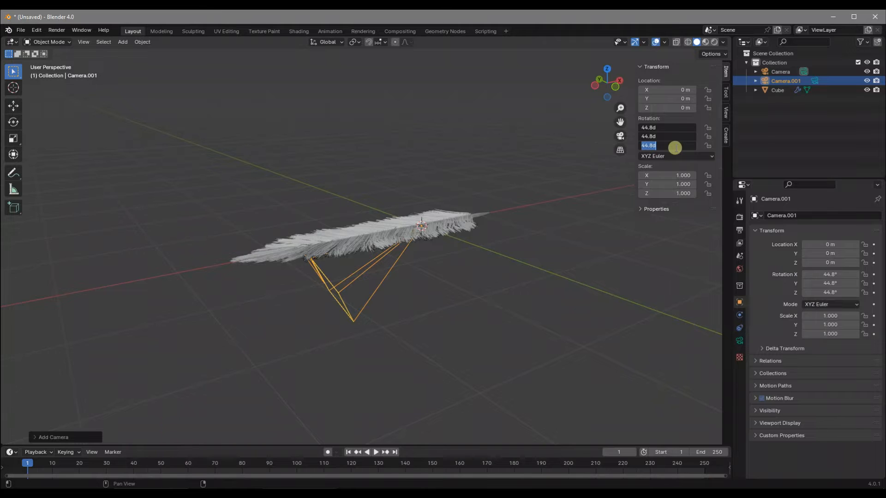
type("0")
key("Return")
Step: Raise the camera along the Z axis to a height of about 3.02 m above the feather
middle_click_drag(600, 194, 450, 259)
key("g")
key("z")
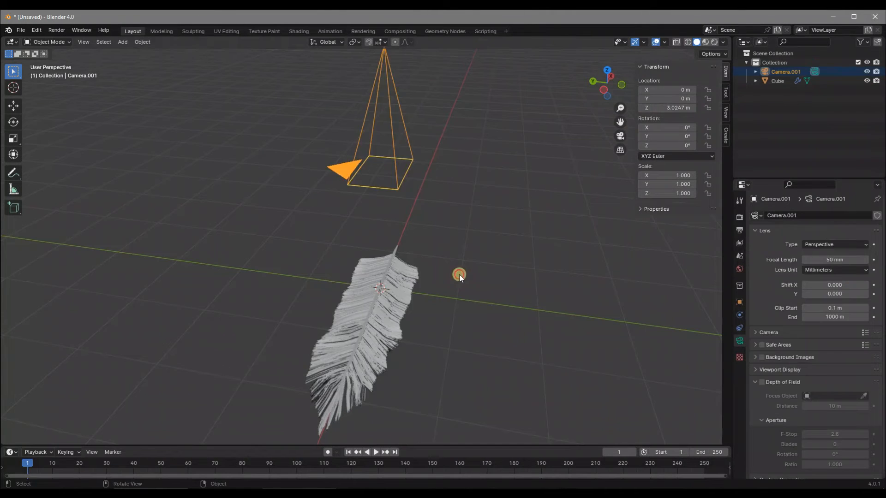
left_click(459, 275)
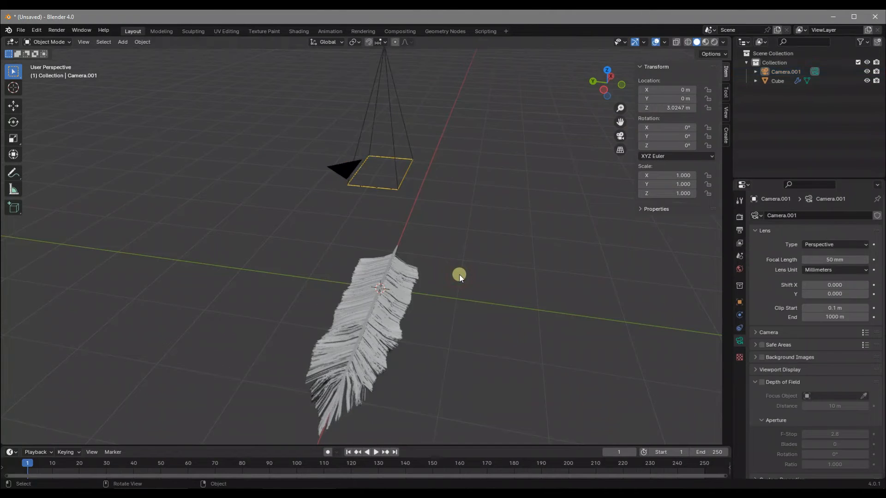
Step: Lock the camera to the view, frame the whole feather within the camera border, and render the image
key("KP_0")
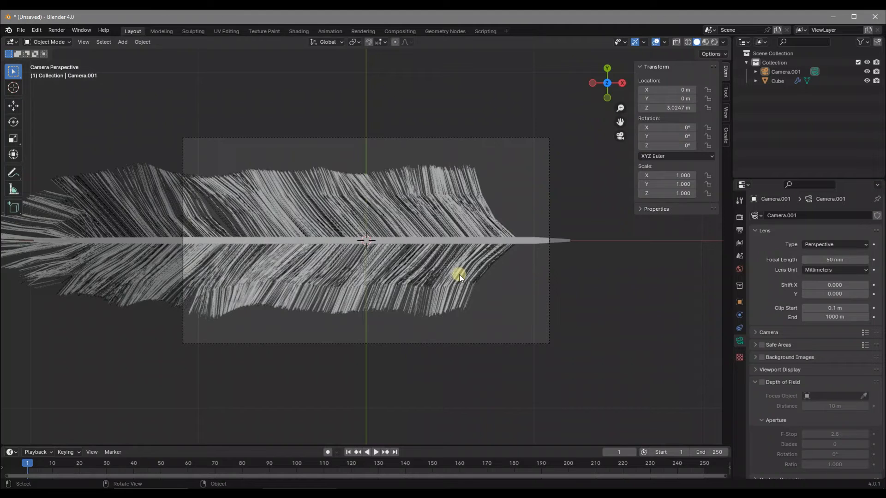
left_click(725, 111)
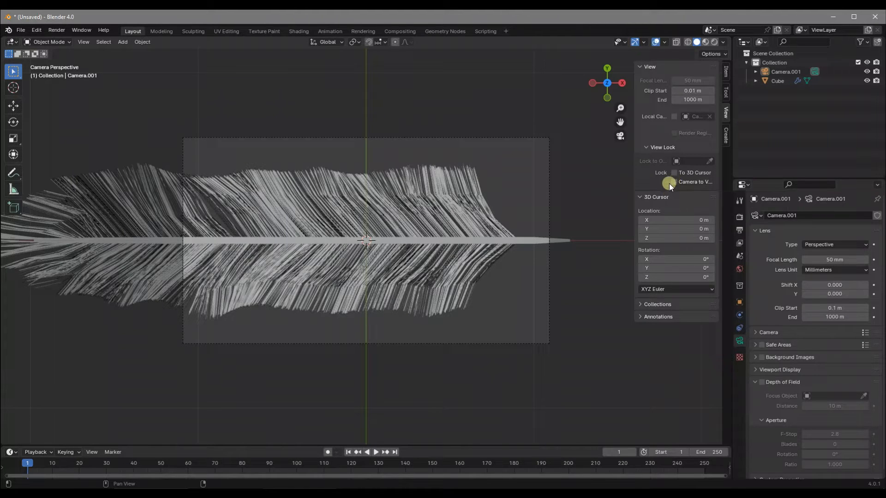
middle_click_drag(446, 237, 470, 206)
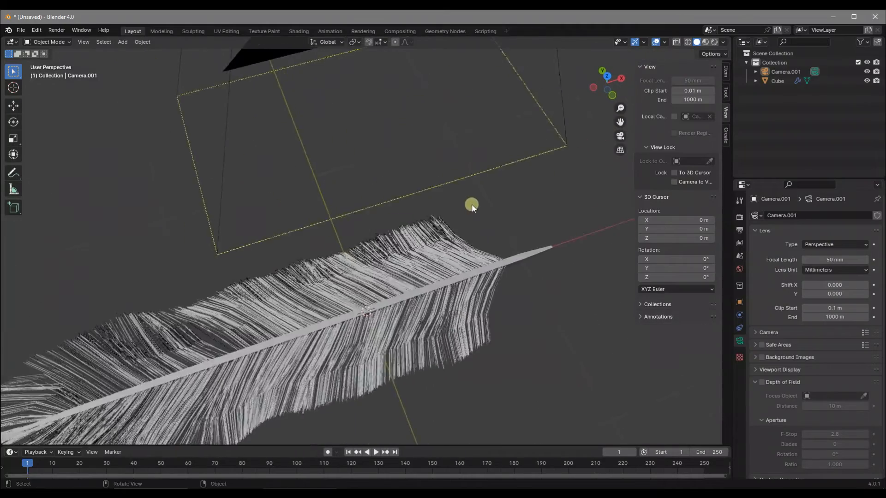
scroll(469, 206, "down", 8)
key("KP_0")
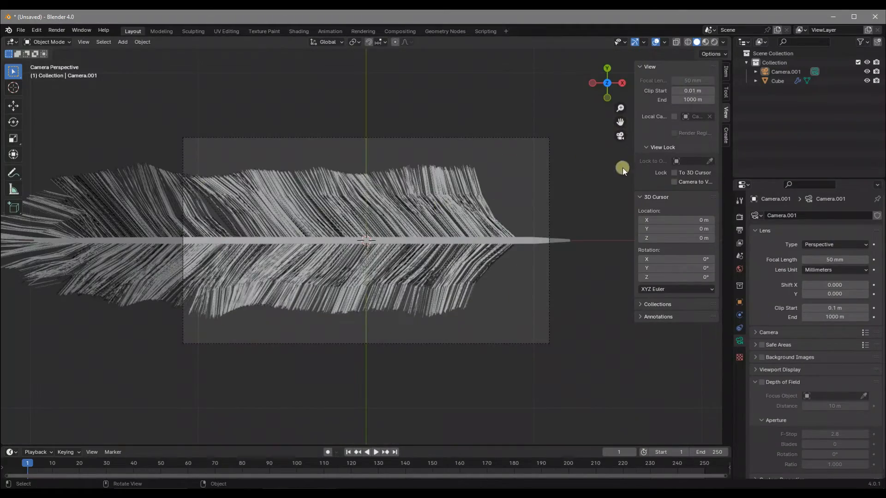
left_click(680, 181)
scroll(486, 223, "down", 5)
scroll(480, 224, "up", 5)
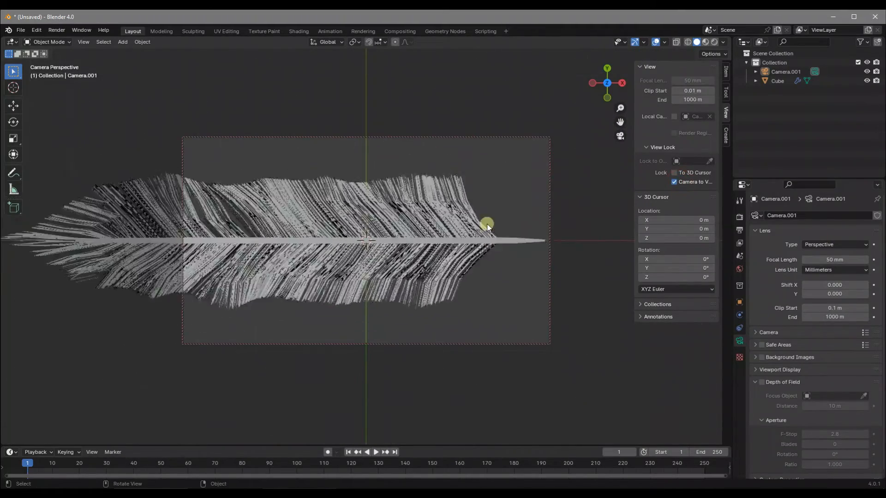
middle_click_drag(472, 225, 423, 253)
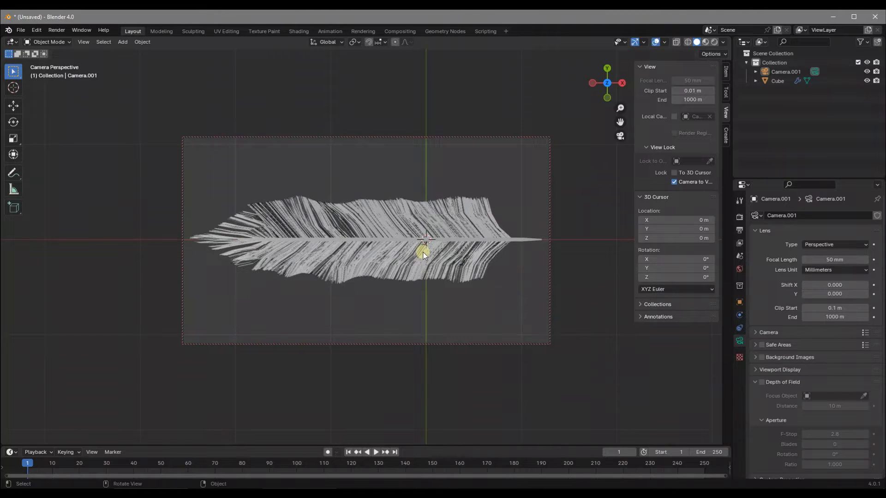
key("F12")
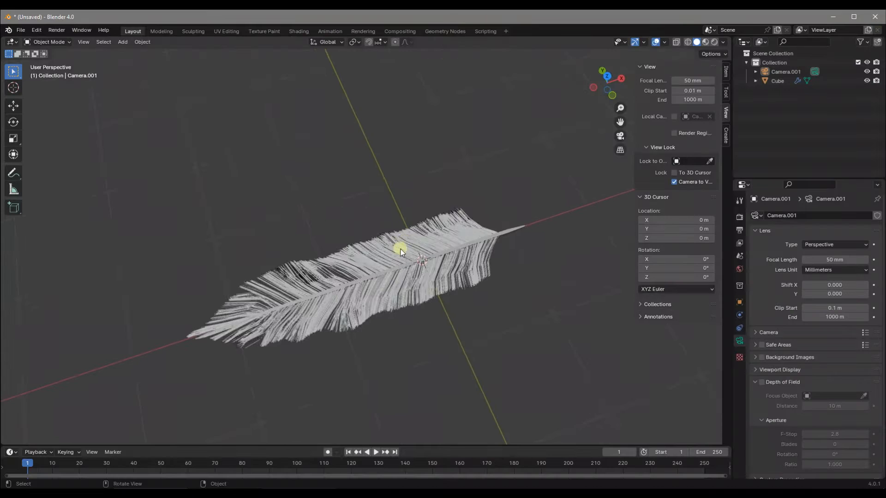
Step: Duplicate the feather "Plume avec particules" and place the copy beside the original along the Y axis
scroll(442, 255, "down", 5)
middle_click_drag(442, 255, 382, 277)
scroll(382, 277, "up", 4)
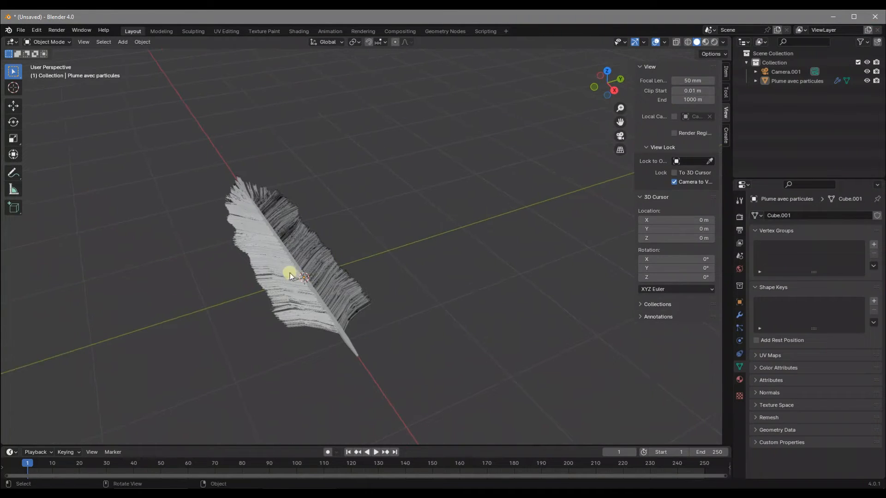
left_click(287, 257)
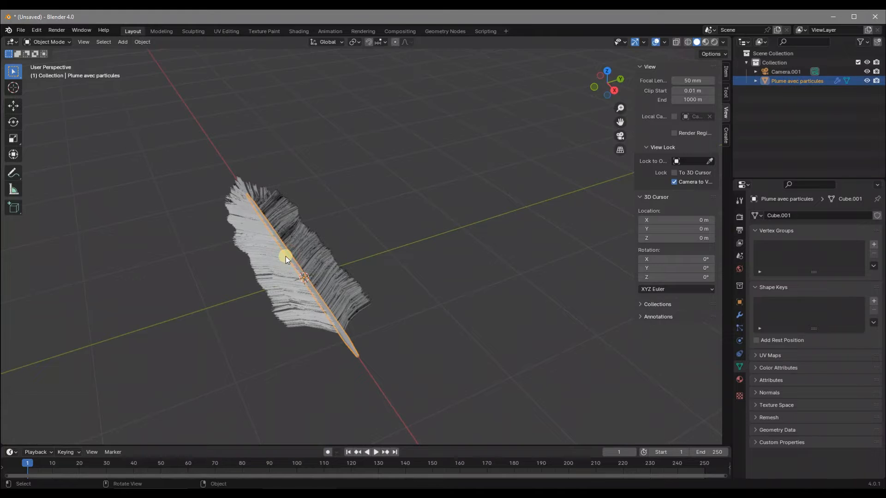
middle_click_drag(317, 255, 341, 260)
key("shift+d")
key("x")
key("y")
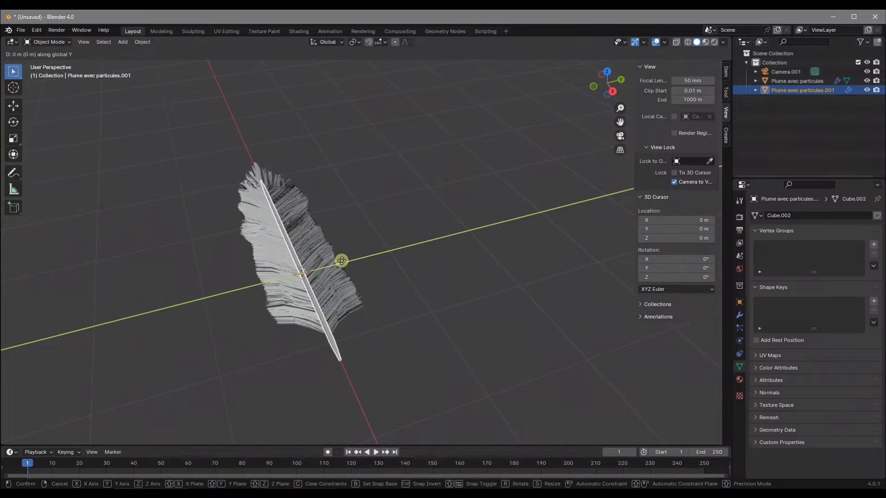
left_click(428, 243)
Step: Remove the hair particle system from the duplicated feather "Plume avec particules.001", leaving only its shaft
scroll(428, 244, "up", 6)
middle_click_drag(429, 244, 429, 270)
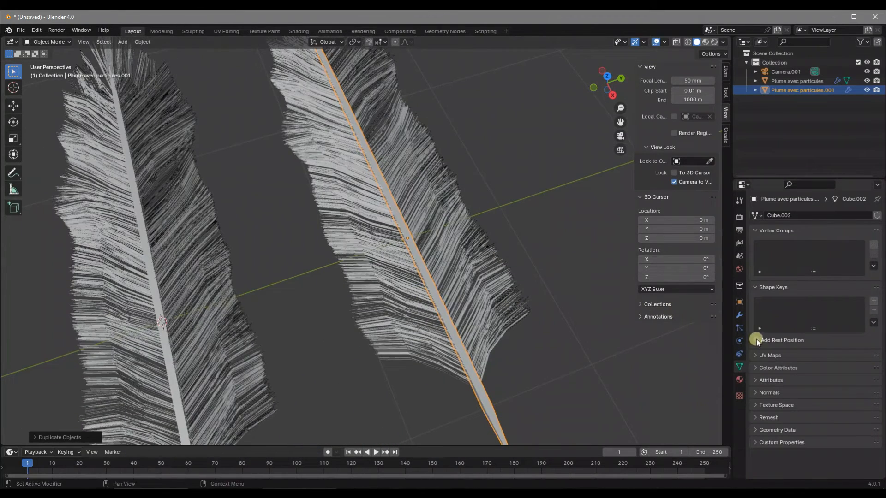
left_click(739, 327)
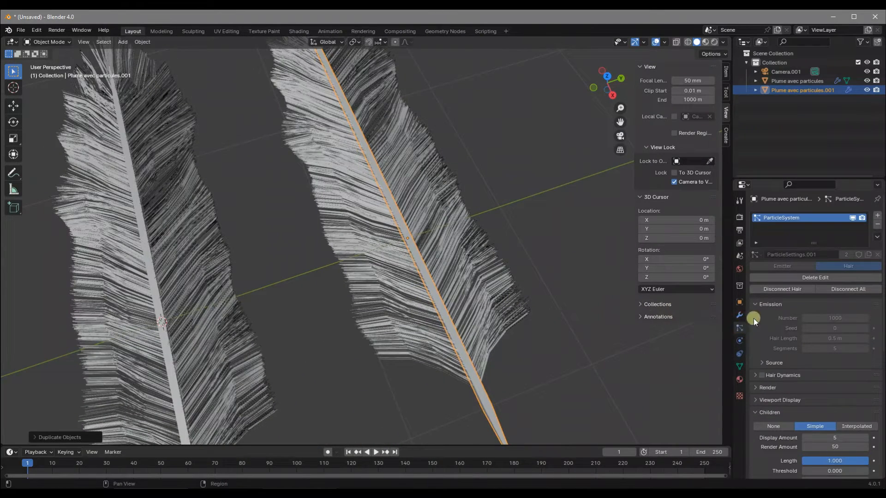
left_click(878, 224)
scroll(381, 247, "down", 5)
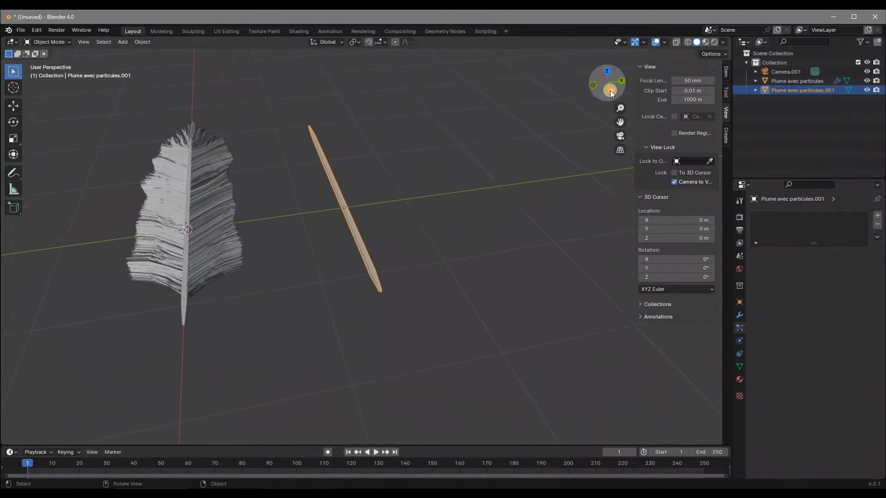
Step: In the right orthographic view, add a centred vertical loop cut along the length of the duplicated shaft
left_click(611, 94)
scroll(375, 197, "up", 7)
middle_click_drag(306, 194, 364, 240, "shift")
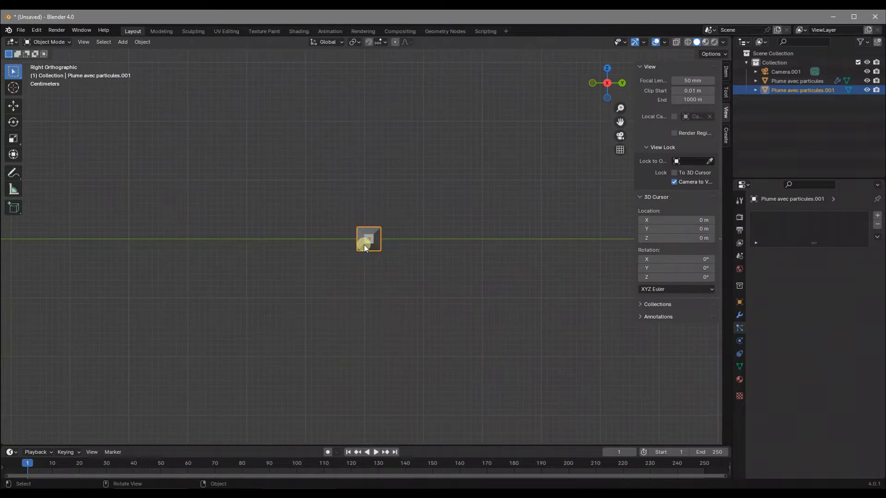
scroll(367, 235, "up", 5)
key("Tab")
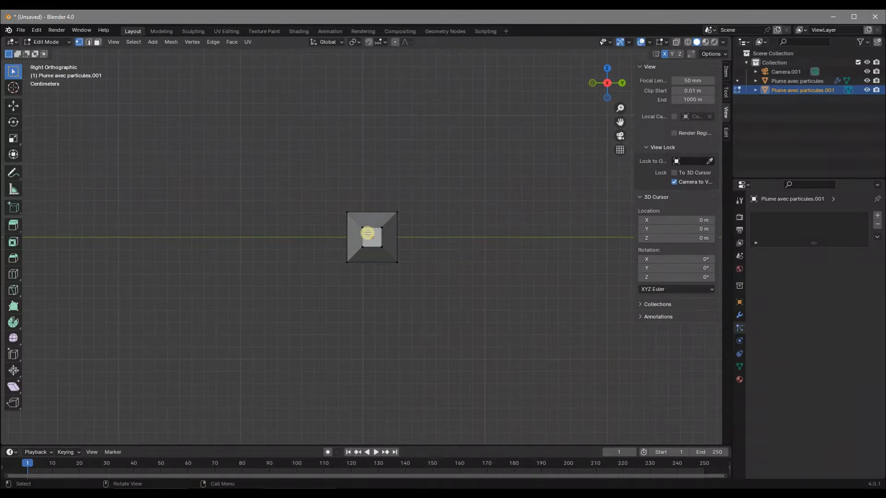
key("ctrl+r")
left_click(373, 228)
right_click(372, 228)
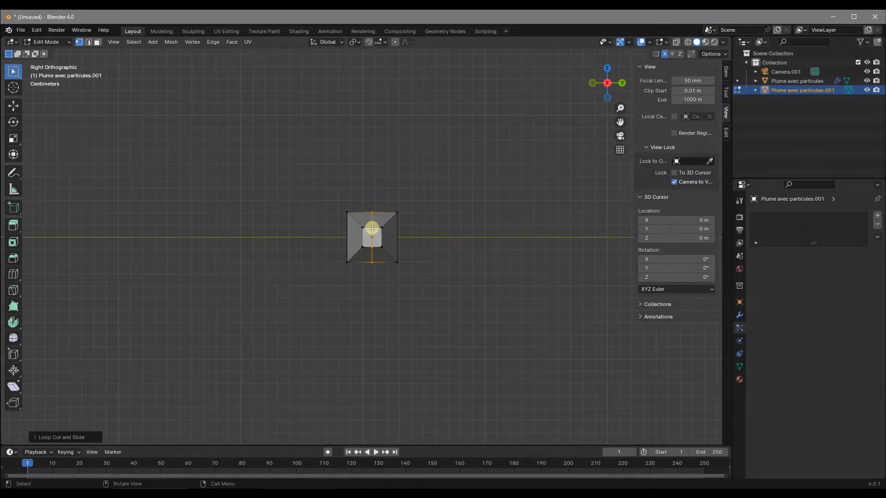
Step: Add a centred horizontal loop cut along the shaft, dividing it into upper and lower halves
scroll(372, 228, "up", 3)
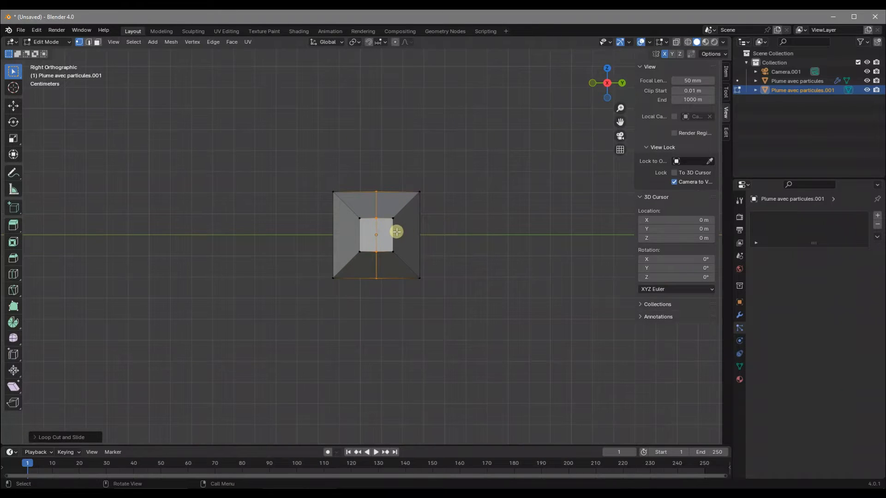
key("ctrl+r")
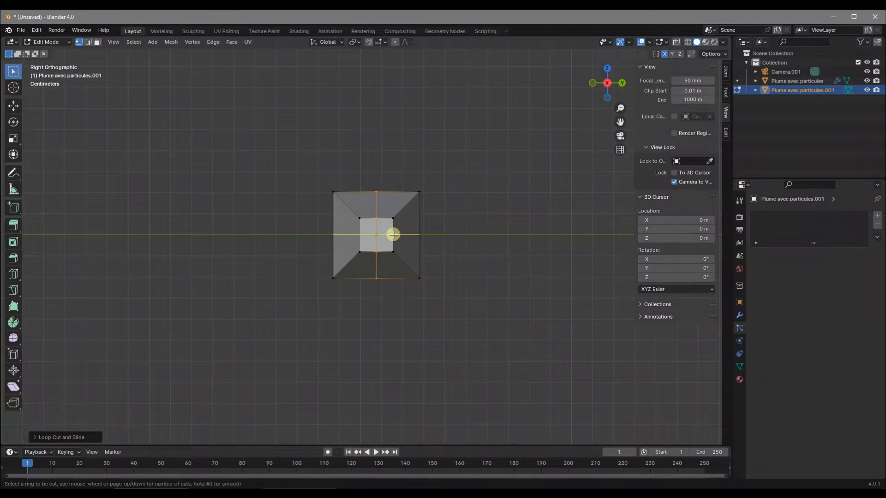
left_click(393, 234)
right_click(393, 235)
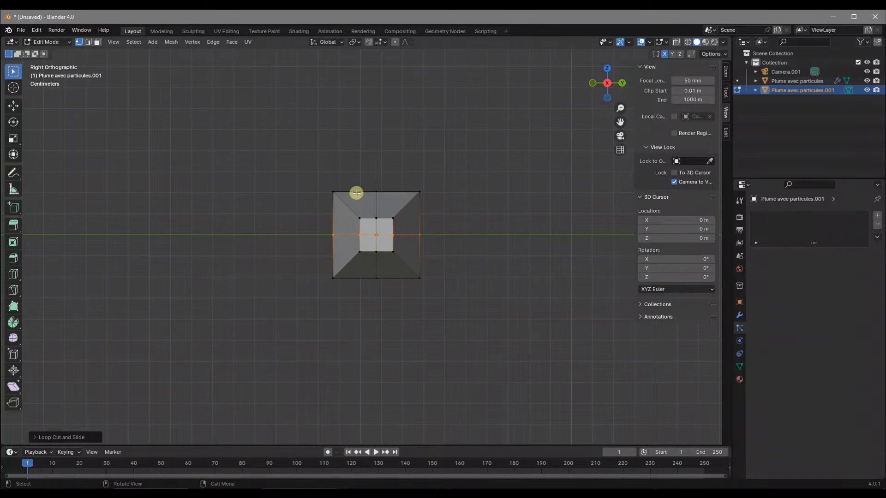
Step: With X-ray on, delete the vertices of the shaft's half on the negative Y side
key("alt+z")
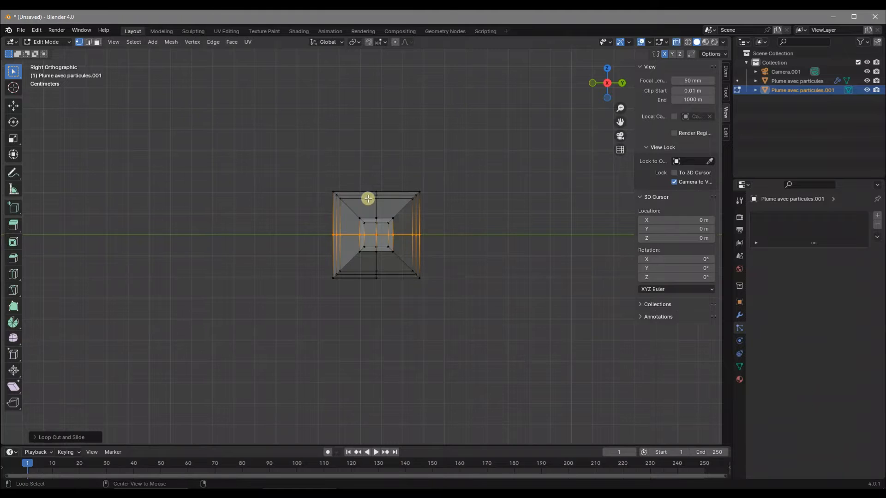
left_click_drag(367, 172, 315, 301)
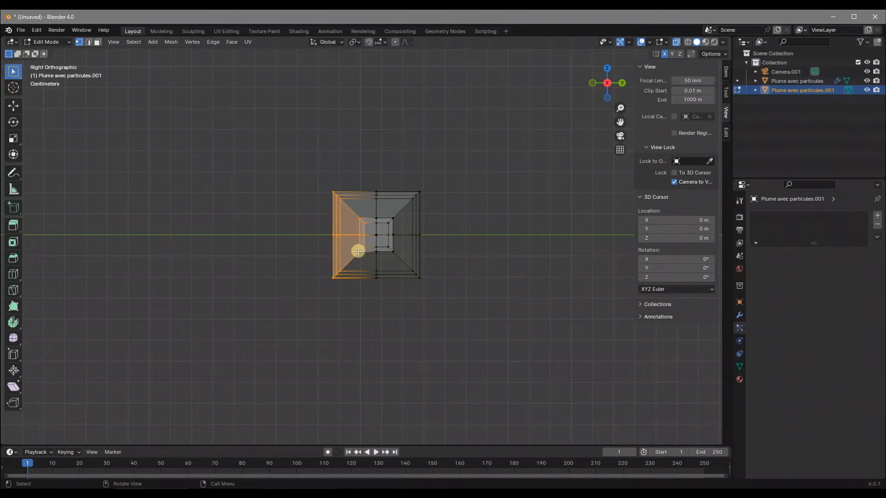
key("x")
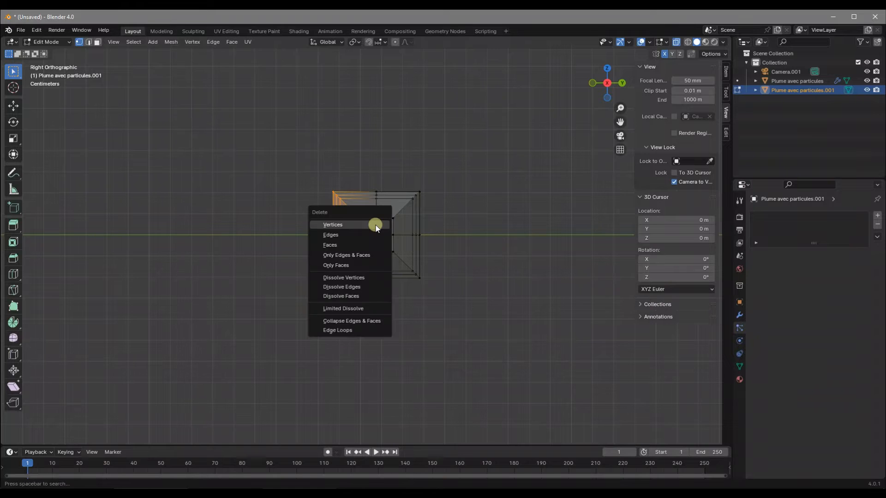
left_click(351, 225)
middle_click_drag(488, 213, 485, 323)
Step: Add a Mirror modifier to the remaining half of the shaft
left_click(740, 315)
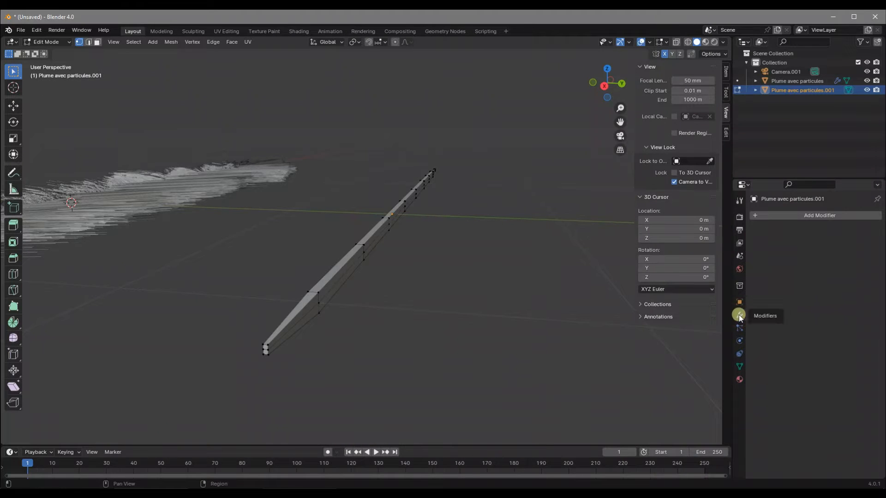
left_click(793, 218)
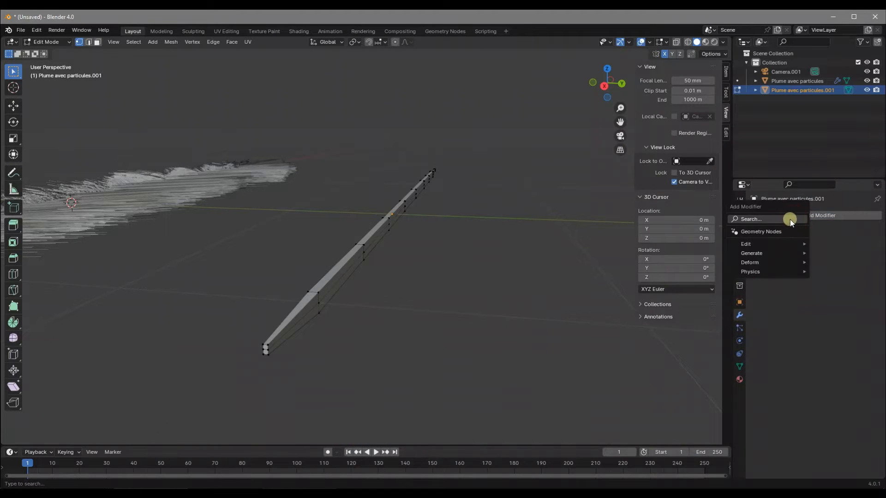
left_click(790, 220)
type("mirr")
key("Return")
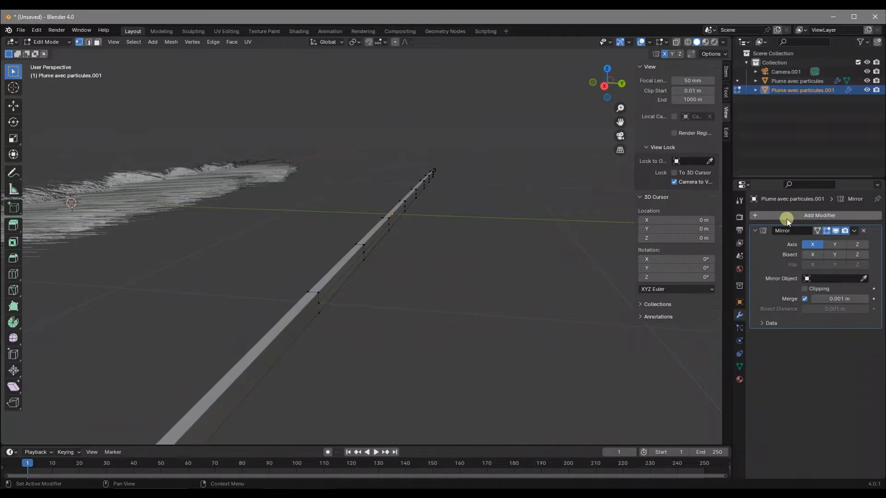
Step: Set the Mirror modifier to the Y axis only instead of X, and enable Clipping
middle_click_drag(250, 271, 389, 248)
middle_click_drag(495, 320, 478, 314)
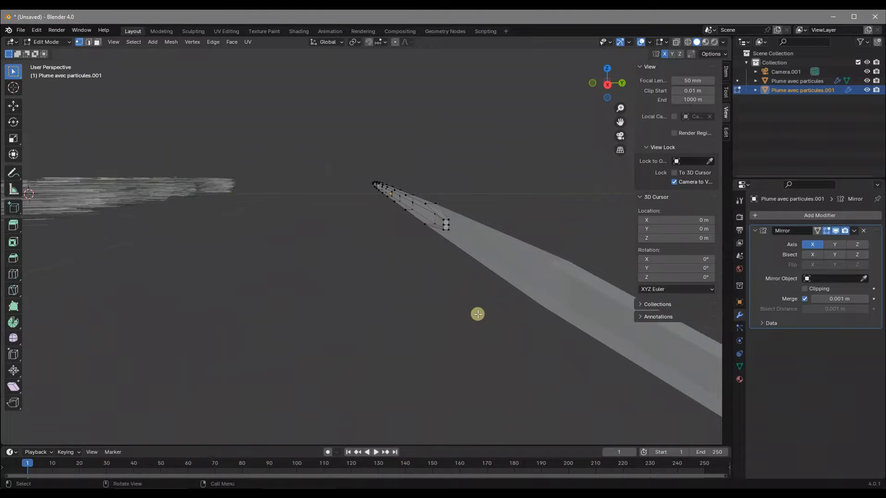
left_click(813, 250)
left_click(835, 245)
middle_click_drag(544, 233, 429, 194)
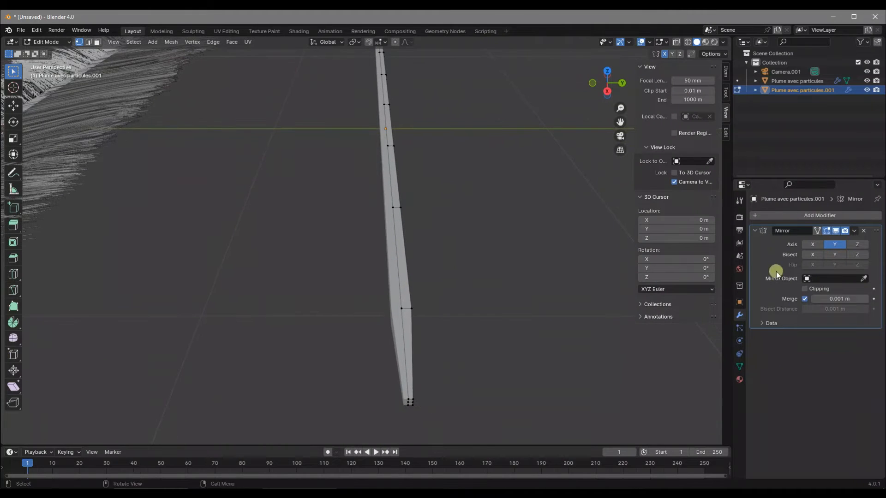
left_click(808, 291)
middle_click_drag(392, 220, 363, 284)
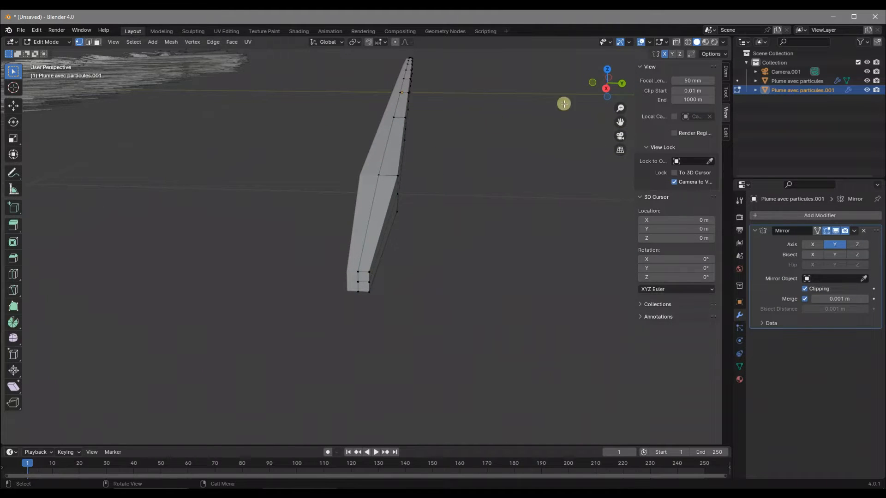
Step: In the right view, move the shaft's upper outer corner vertices inward and down by about 6 to 7 mm to bevel the profile
left_click(604, 90)
middle_click_drag(403, 196, 389, 276, "shift")
scroll(413, 180, "up", 5)
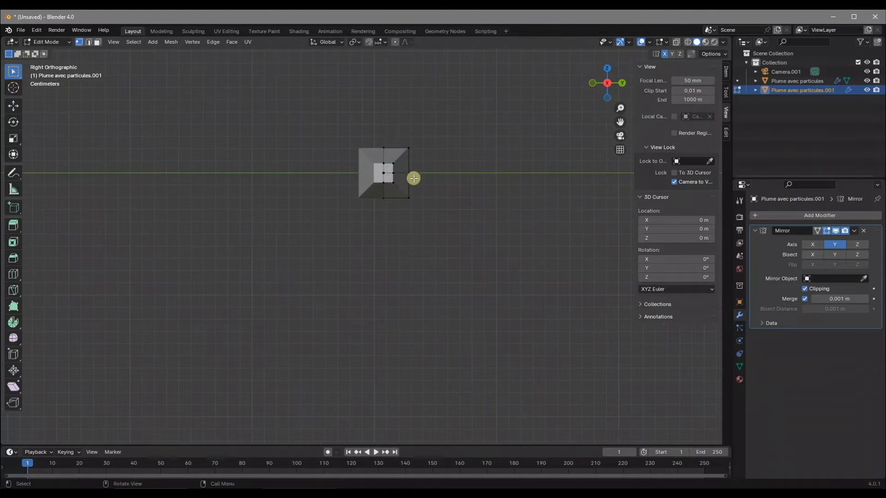
middle_click_drag(414, 179, 378, 230, "shift")
scroll(389, 217, "up", 5)
key("alt+z")
key("b")
left_click_drag(394, 196, 367, 224)
key("g")
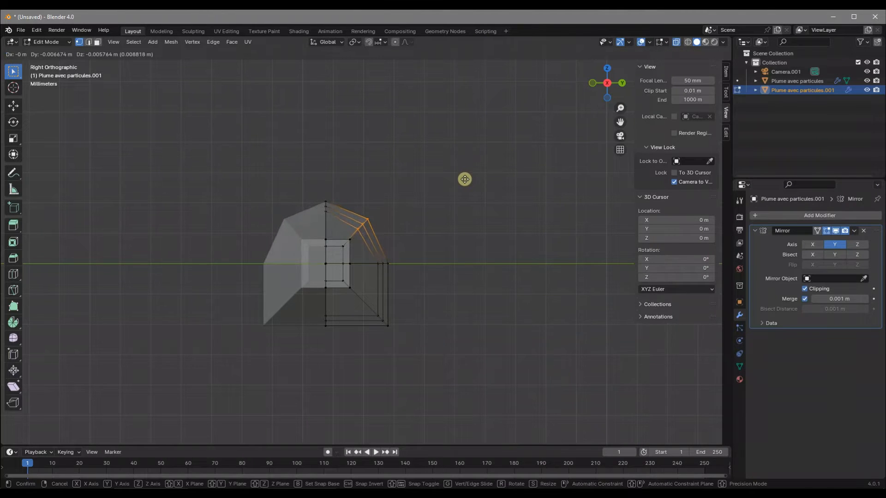
left_click(463, 185)
Step: Move the lower outer corner vertices inward and up so the shaft's cross-section becomes rounded
left_click_drag(388, 346, 367, 314)
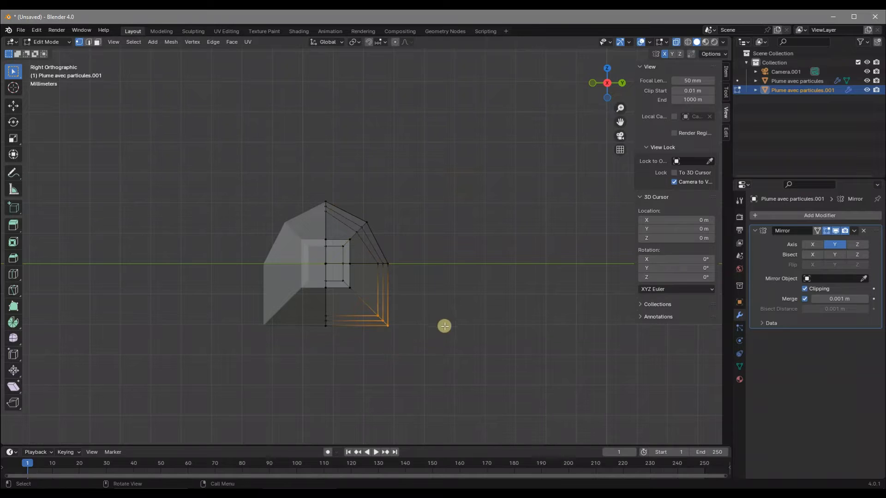
key("g")
left_click(428, 313)
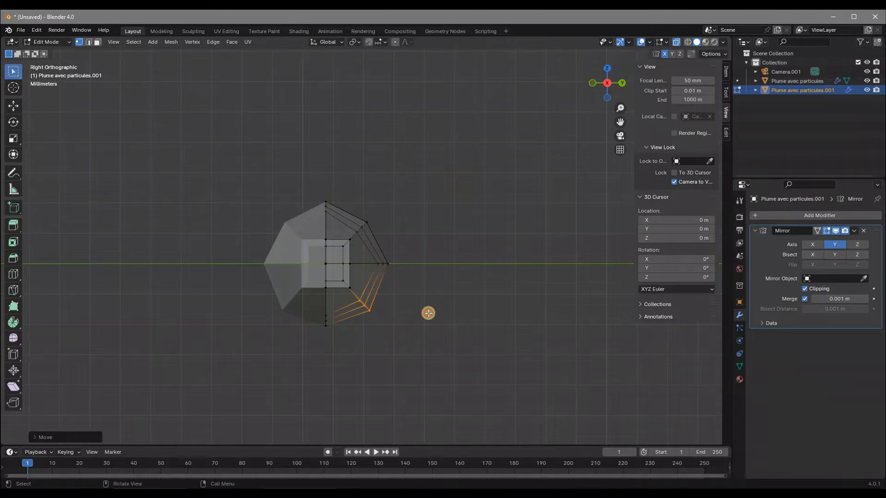
Step: Flatten the upper half of the shaft's cross-section by lowering its upper vertex rows and top centre-line vertices along Z
left_click_drag(378, 178, 261, 247)
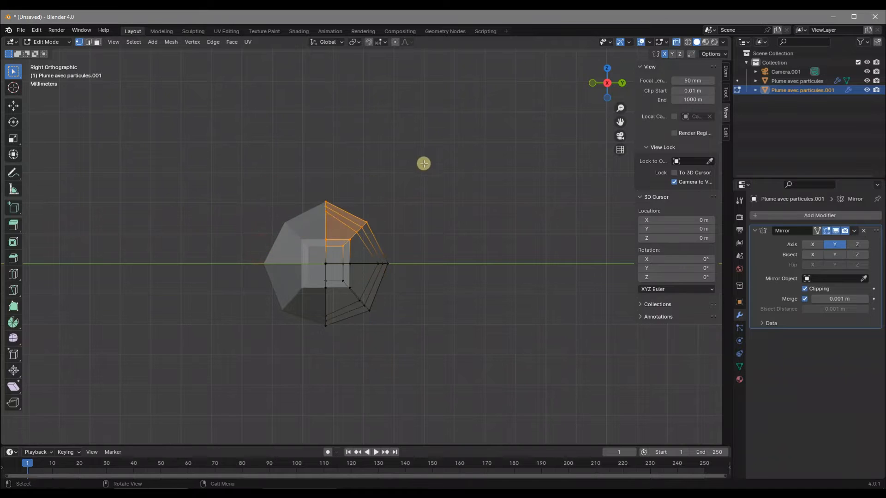
key("g")
key("z")
left_click(427, 174)
left_click_drag(396, 183, 279, 243)
left_click_drag(367, 192, 308, 239)
key("g")
key("z")
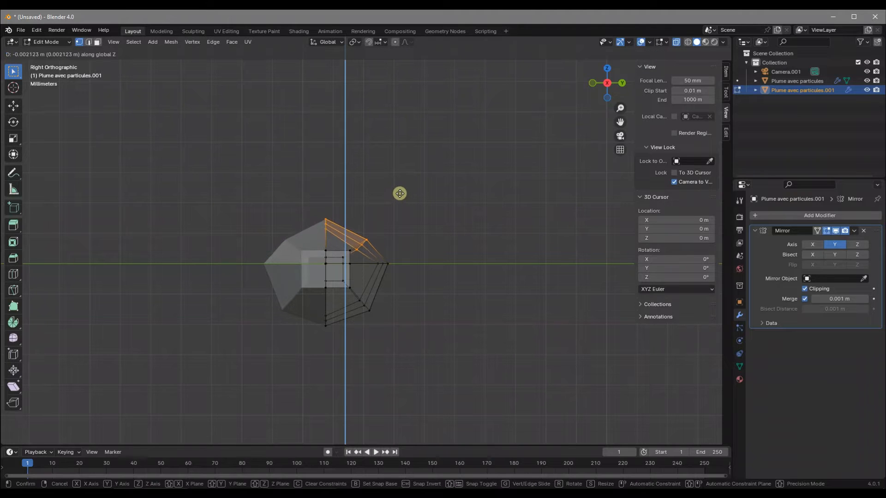
left_click(398, 190)
left_click_drag(341, 204, 328, 223)
key("g")
key("z")
left_click(353, 211)
Step: Flatten the underside of the shaft by raising all lower vertices along Z, with the outermost rows about 2.4 mm further
left_click_drag(376, 348, 294, 297)
left_click_drag(389, 333, 297, 279)
key("g")
key("z")
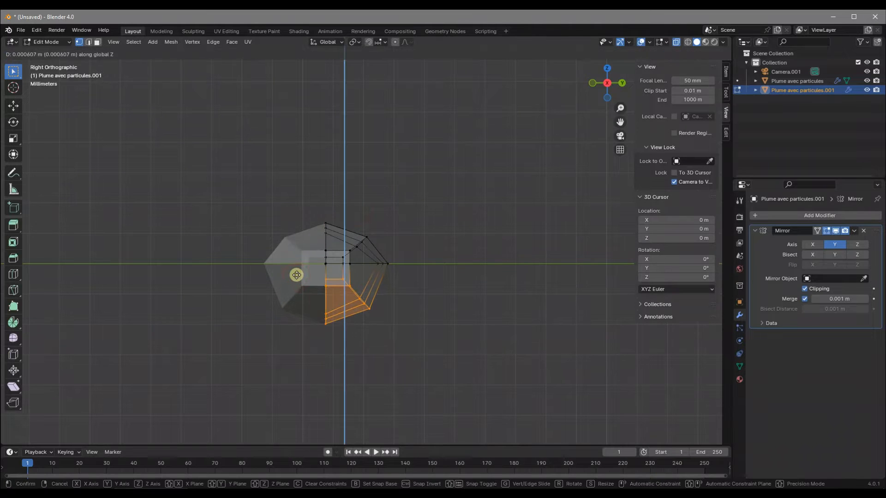
left_click(297, 269)
left_click_drag(395, 352, 295, 286)
key("g")
key("z")
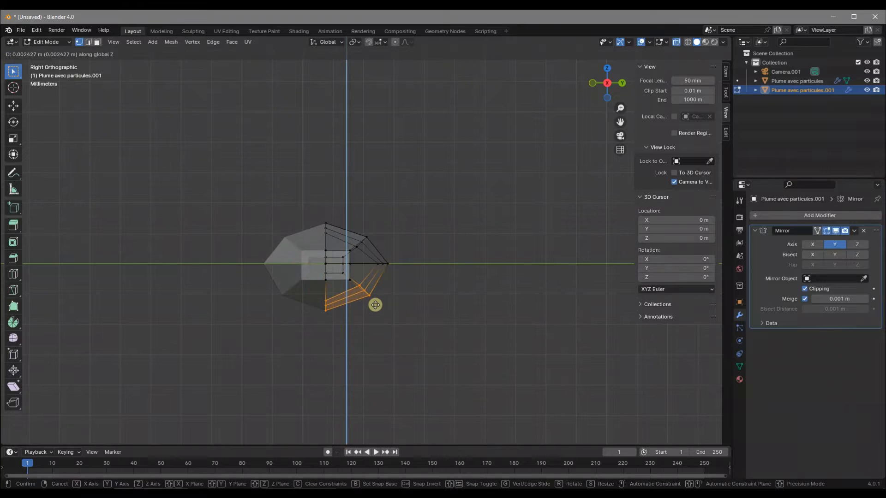
left_click(376, 306)
Step: Refine the lower outer rows along Z, raise the bottom centre-line vertices to even out the underside, and return to Object Mode
left_click_drag(380, 337, 308, 301)
key("g")
key("z")
left_click(347, 323)
left_click_drag(337, 330, 326, 300)
key("g")
key("z")
left_click(350, 323)
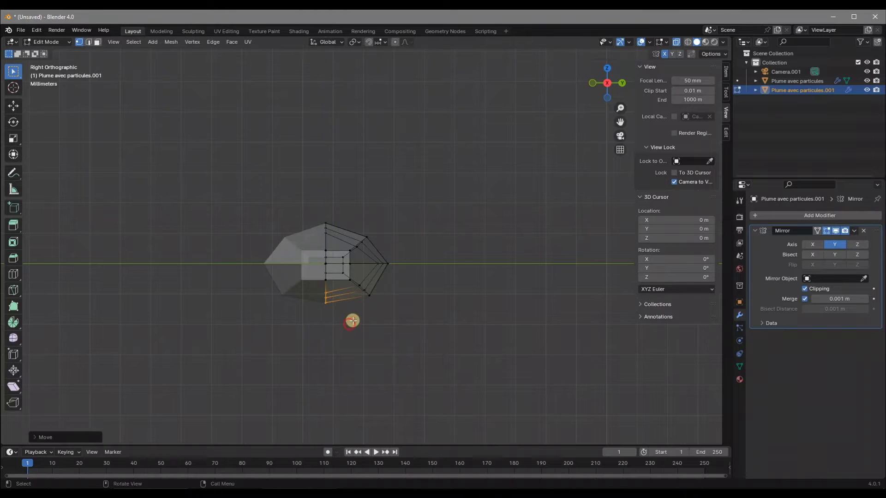
scroll(397, 281, "up", 8)
middle_click_drag(364, 269, 393, 264)
scroll(331, 217, "down", 10)
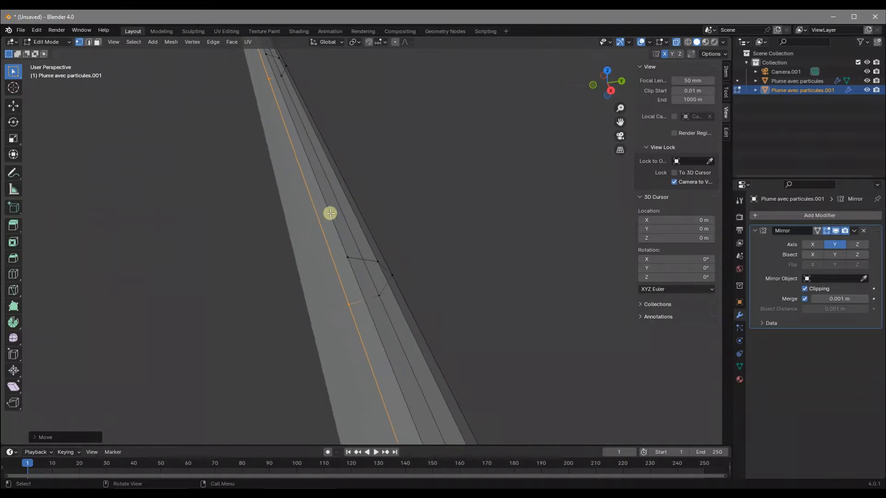
key("Tab")
middle_click_drag(334, 209, 410, 224)
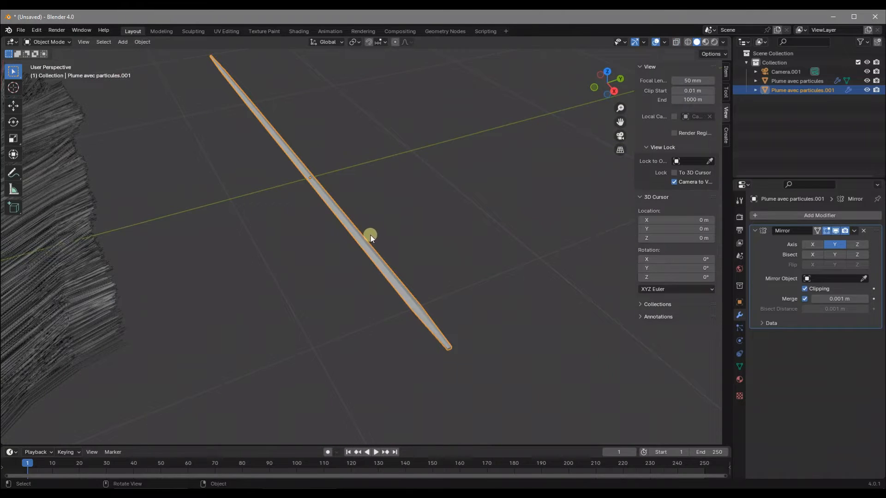
Step: Select the edge row running along the shaft's side at mid-height, excluding the vertex on the base end's centre line
key("Tab")
middle_click_drag(451, 277, 360, 191)
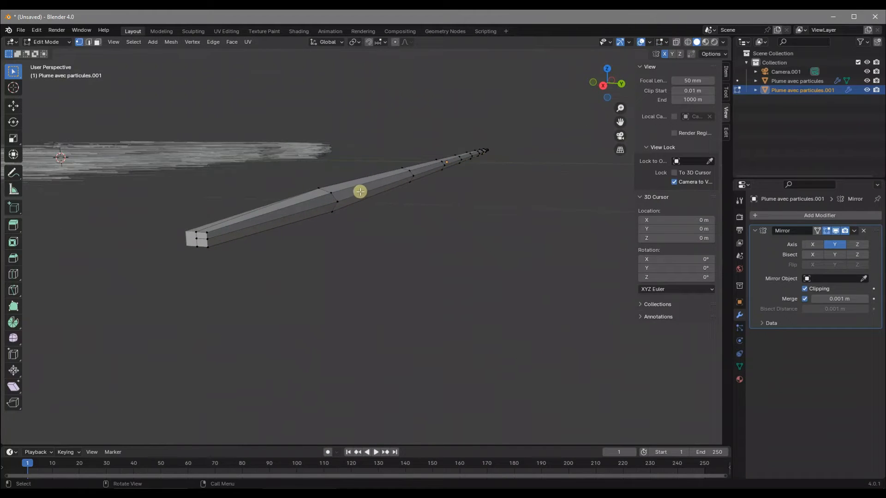
left_click(230, 233, "alt")
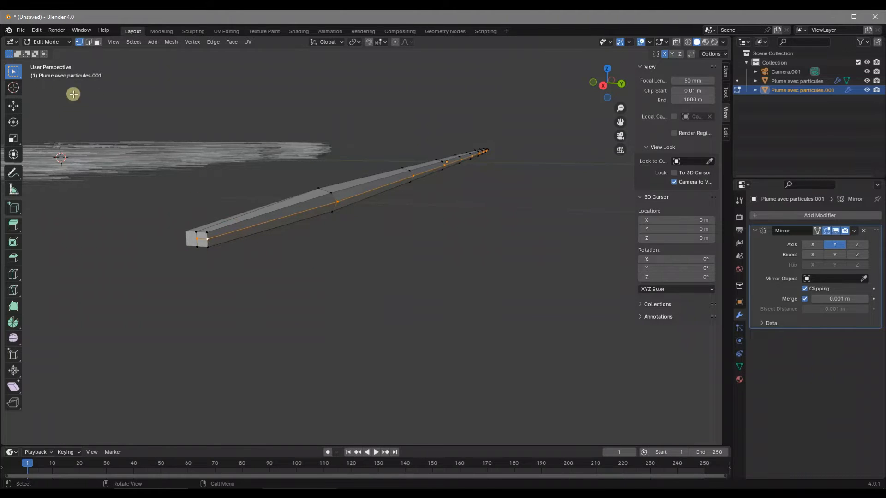
mouse_move(13, 72)
left_mouse_down()
mouse_move(41, 77)
mouse_move(44, 133)
mouse_move(54, 115)
left_mouse_up()
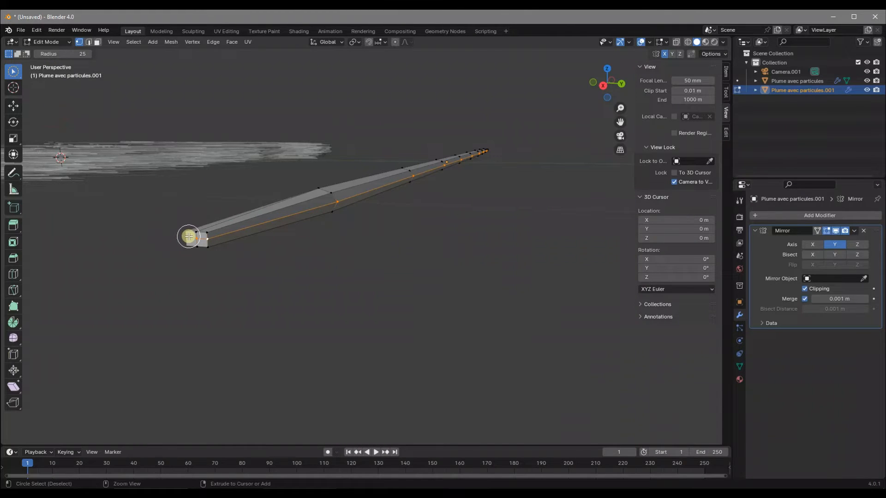
left_click(196, 238, "ctrl")
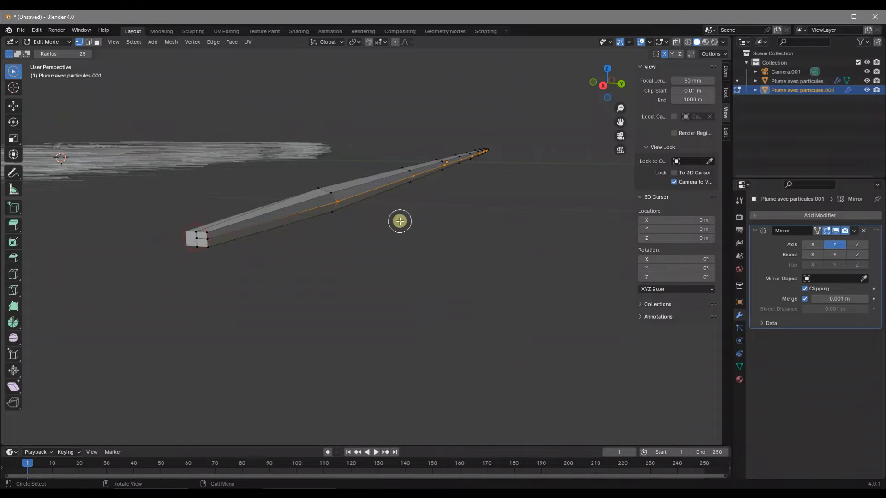
middle_click_drag(497, 243, 394, 239)
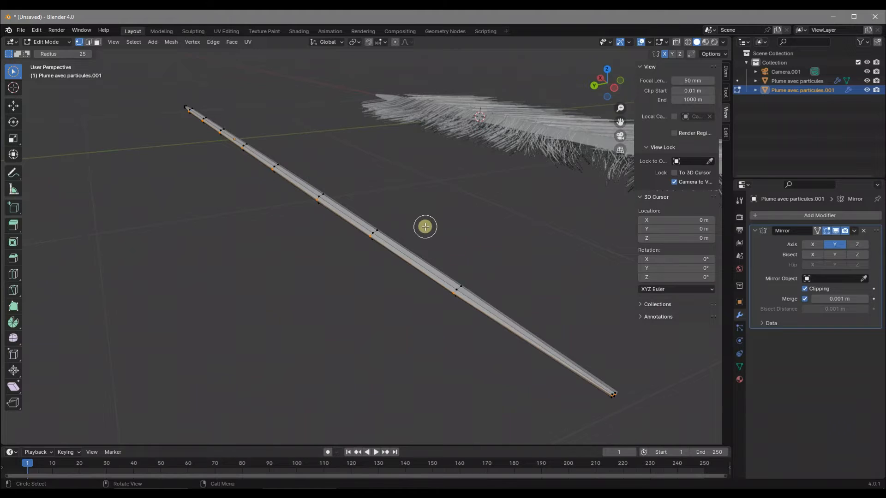
Step: Extrude the selected side edge row outward along the Y axis to form a flat vane on both sides of the shaft
key("g")
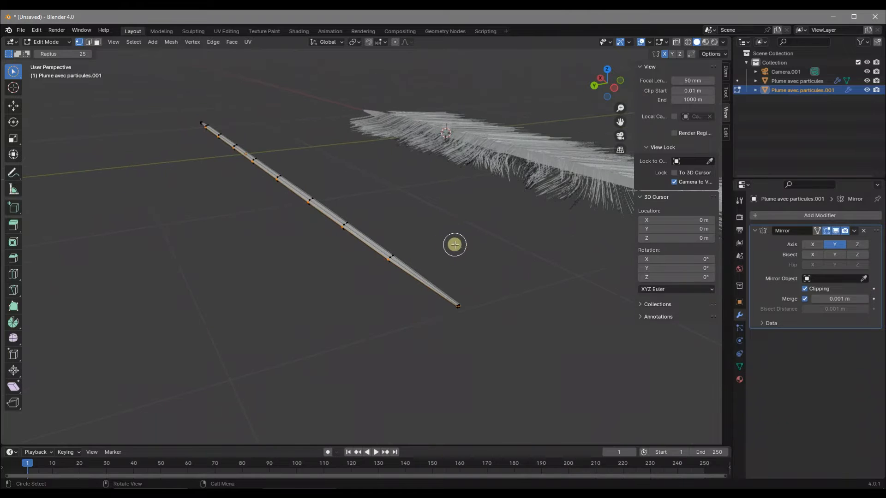
key("s")
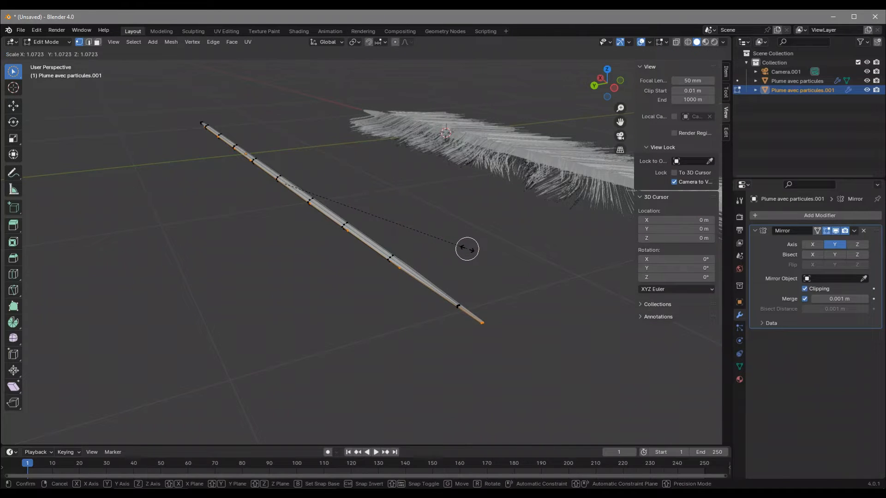
right_click(474, 231)
middle_click_drag(445, 218, 425, 230)
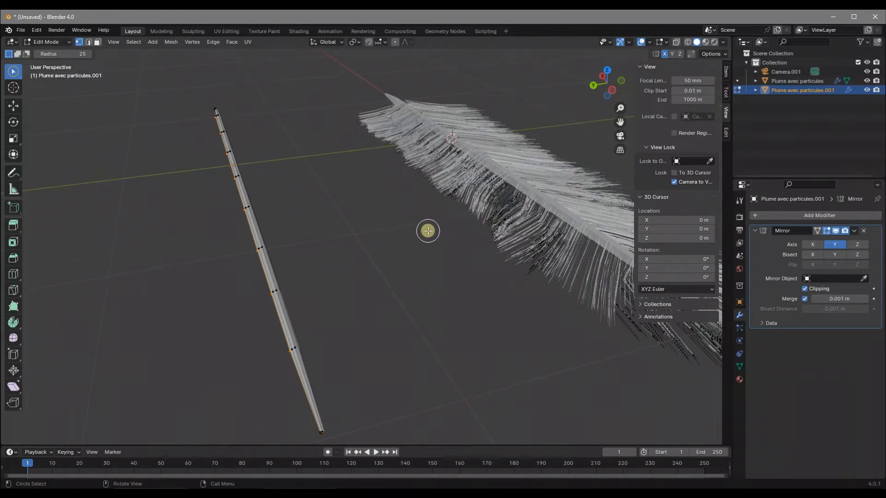
key("g")
key("y")
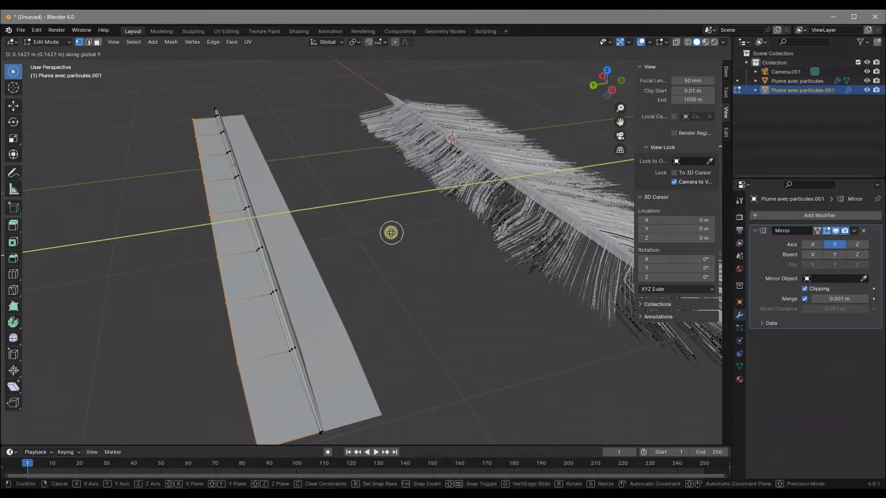
left_click(360, 229)
Step: Pull the centre-line vertex at the vane's tip end outward along X by about 0.24 m to form a point
key("c")
middle_click_drag(332, 293, 350, 238, "shift")
middle_click_drag(278, 323, 308, 339)
middle_click_drag(567, 333, 424, 213, "shift")
middle_click_drag(336, 194, 284, 180, "shift")
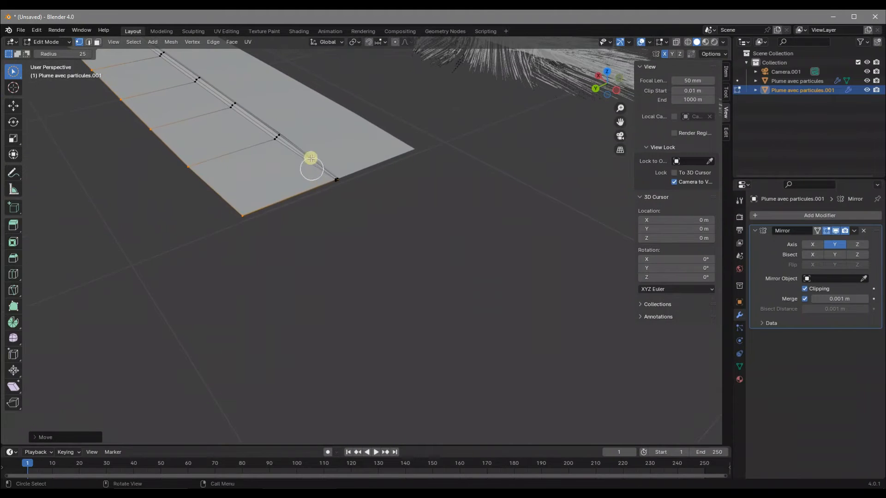
middle_click_drag(342, 182, 340, 155, "ctrl")
middle_click_drag(340, 158, 353, 190, "shift")
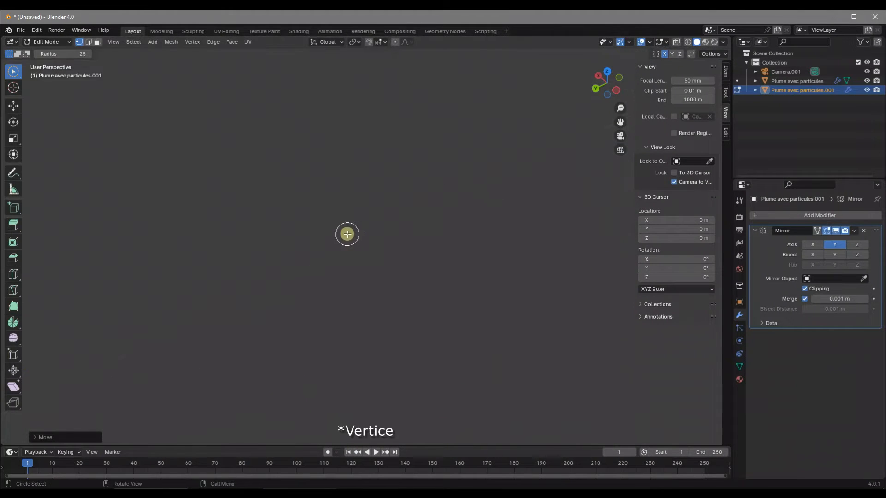
scroll(349, 226, "up", 3)
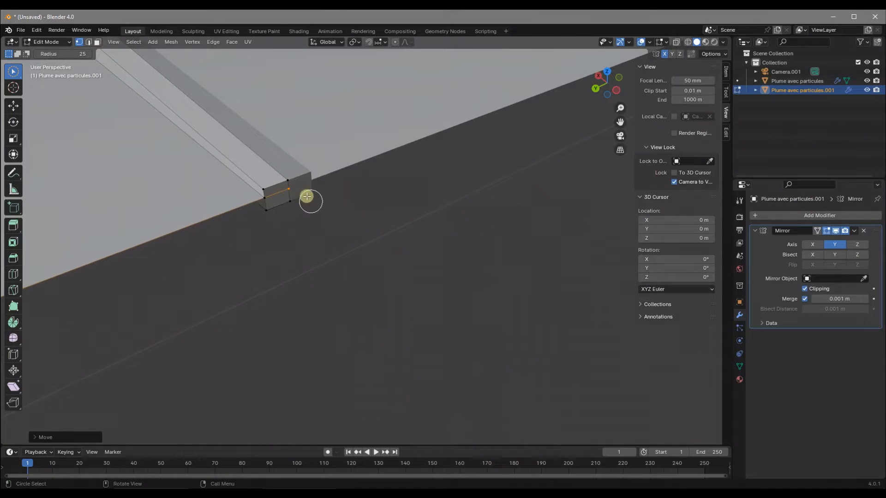
left_click(805, 288)
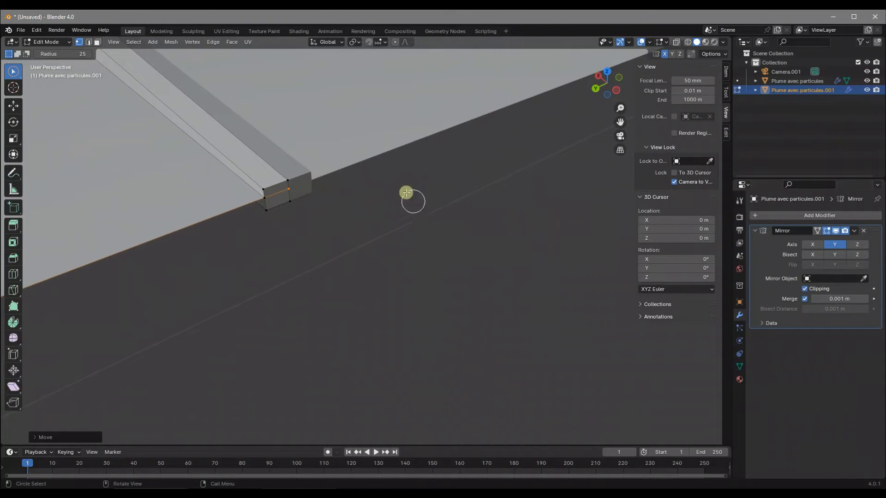
left_click(299, 190)
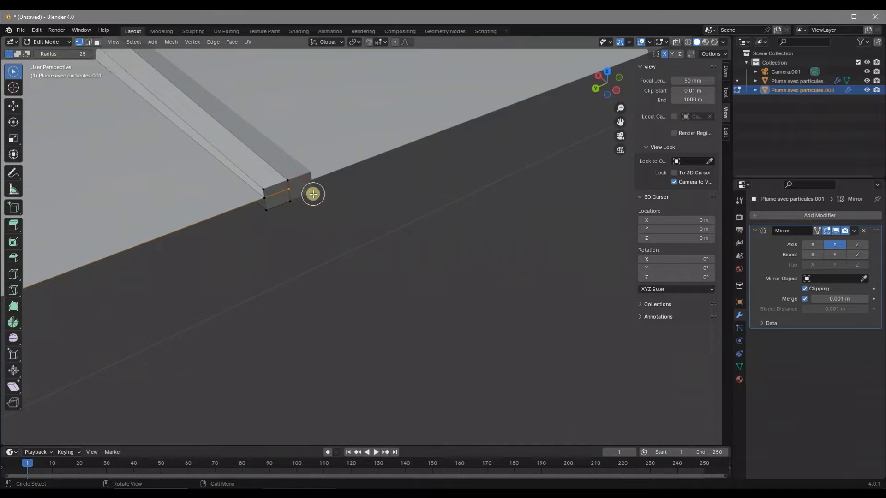
scroll(314, 194, "down", 10)
key("g")
key("x")
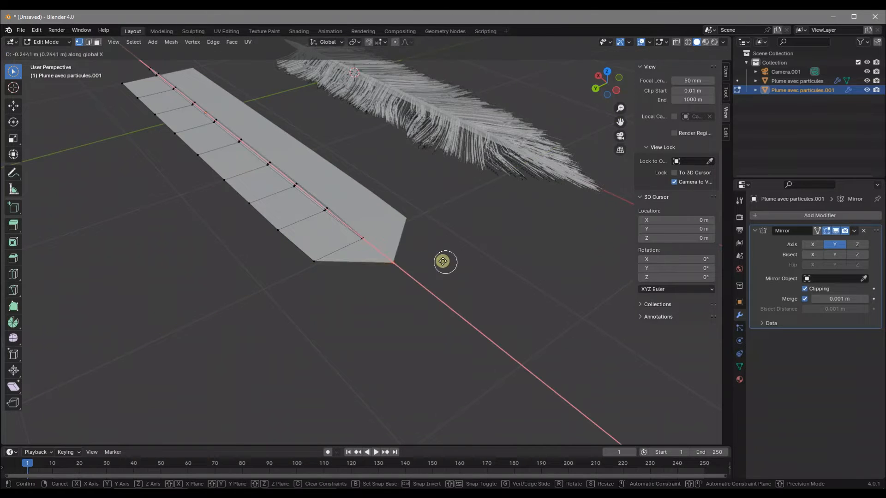
middle_click_drag(486, 311, 402, 236)
left_click(417, 219)
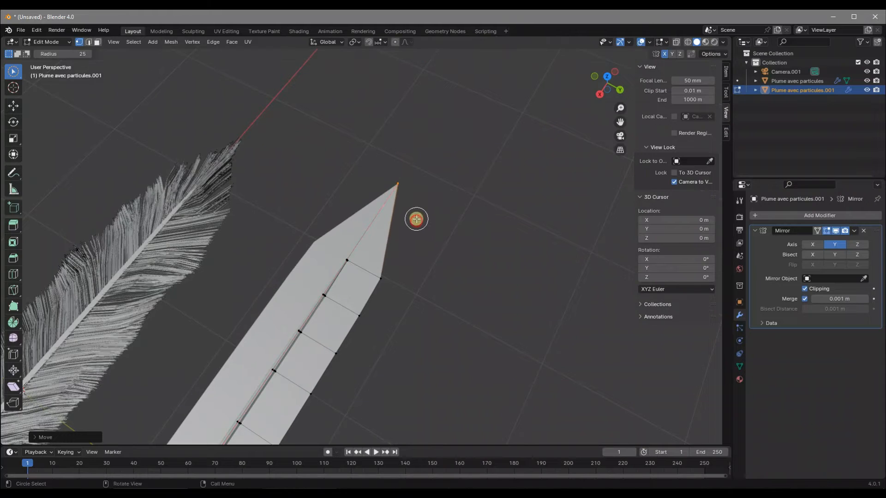
Step: Mark a UV seam along the edge loop where the vane meets the shaft
scroll(369, 226, "down", 5)
scroll(290, 221, "up", 5)
middle_click_drag(271, 212, 327, 189)
scroll(403, 223, "up", 3)
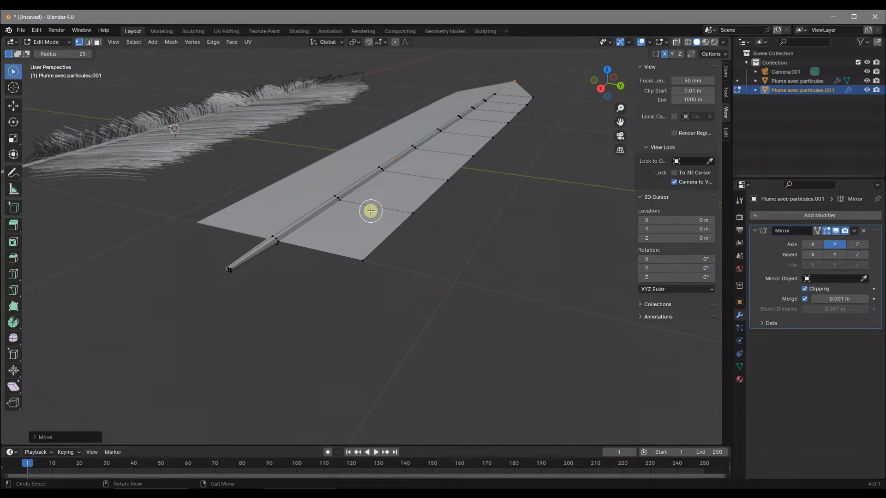
scroll(295, 223, "up", 2)
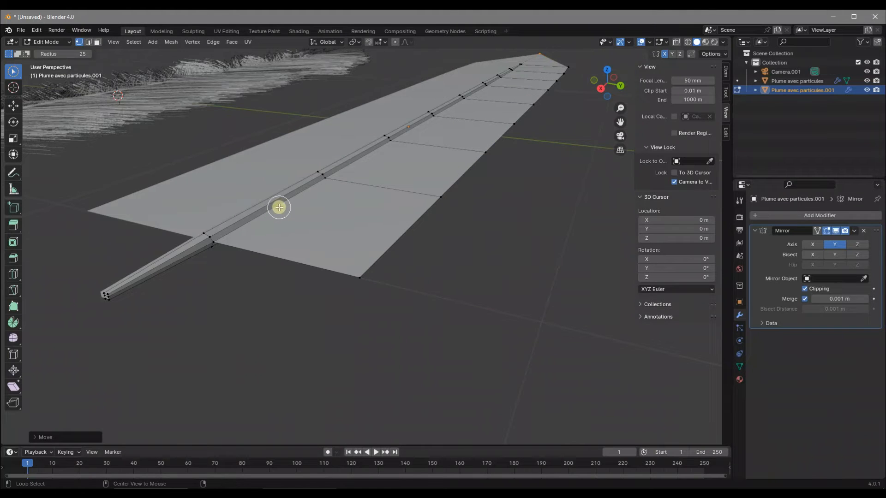
left_click(278, 206, "alt")
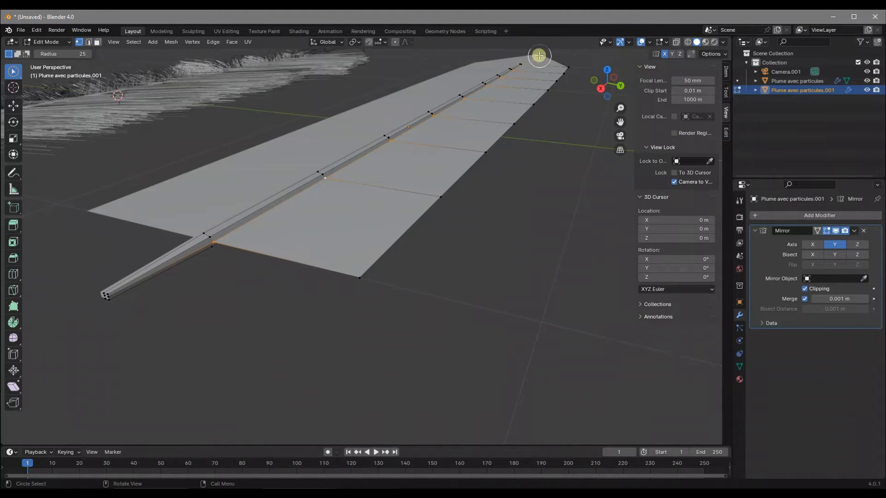
scroll(245, 269, "up", 4)
middle_click_drag(426, 154, 447, 255)
middle_click_drag(530, 259, 434, 212)
key("u")
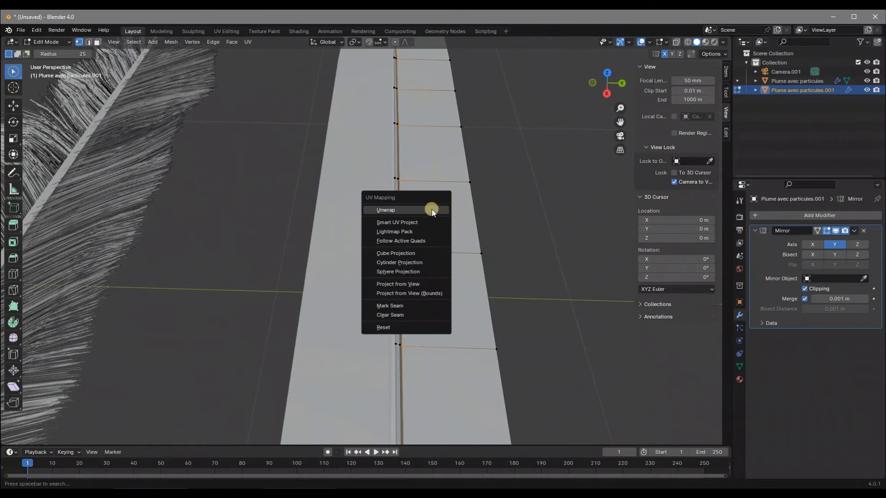
left_click(395, 306)
middle_click_drag(395, 306, 245, 285)
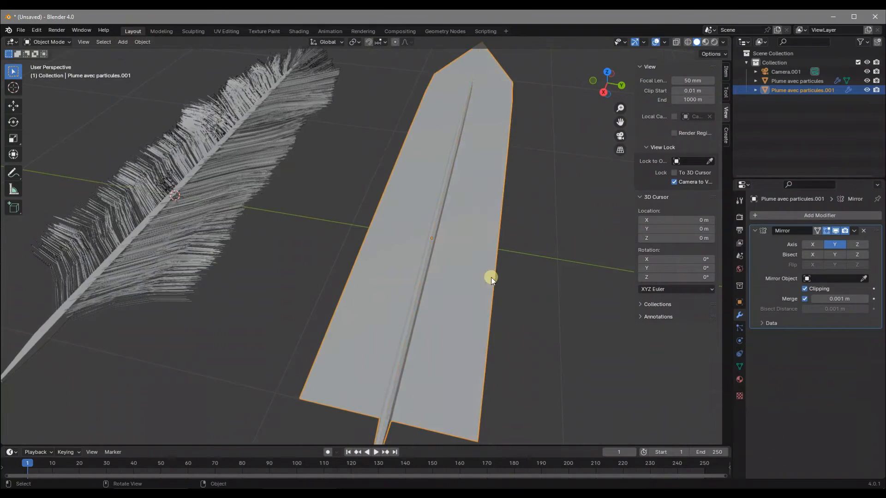
Step: Apply the Mirror modifier to the second feather in Object Mode
key("l")
middle_click_drag(488, 278, 437, 257)
key("Tab")
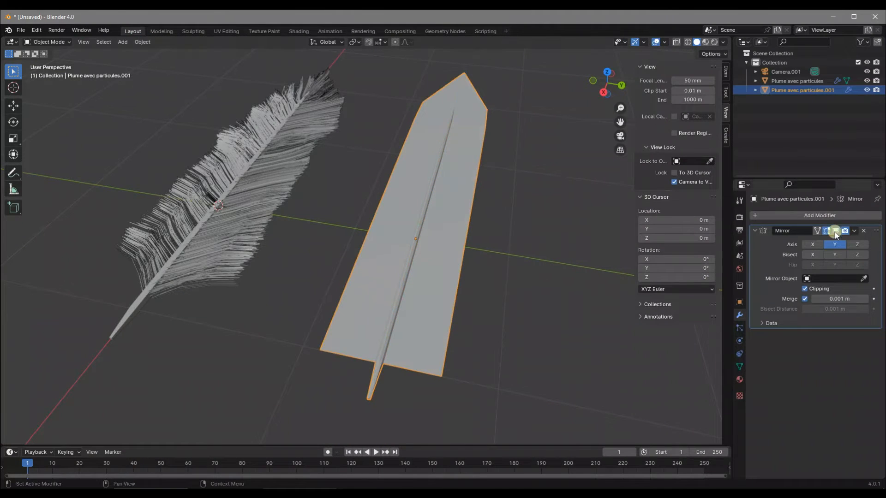
left_click(855, 231)
left_click(831, 241)
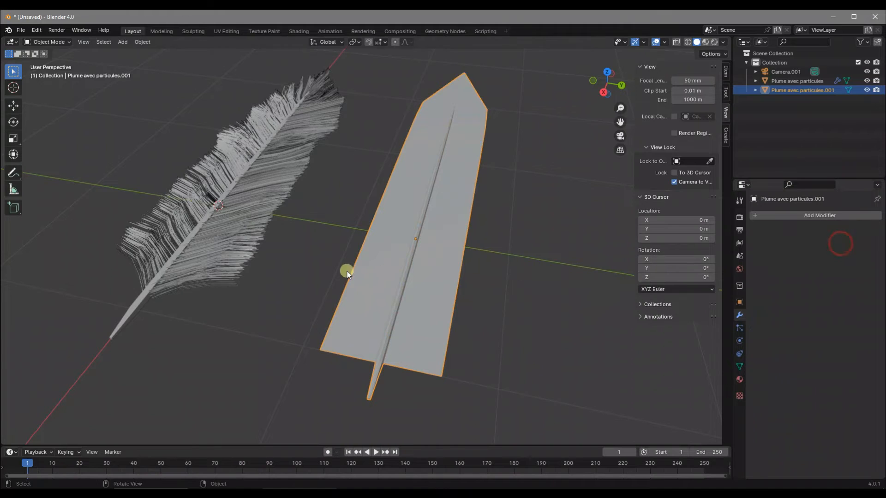
Step: Inspect the applied mesh in Edit Mode, checking both halves and the seams along the shaft
key("Tab")
middle_click_drag(362, 260, 434, 243)
key("c")
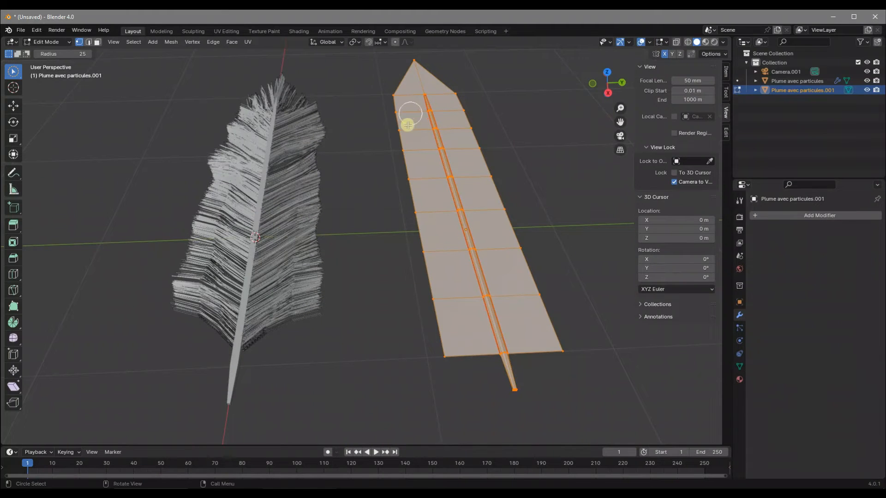
key("Tab")
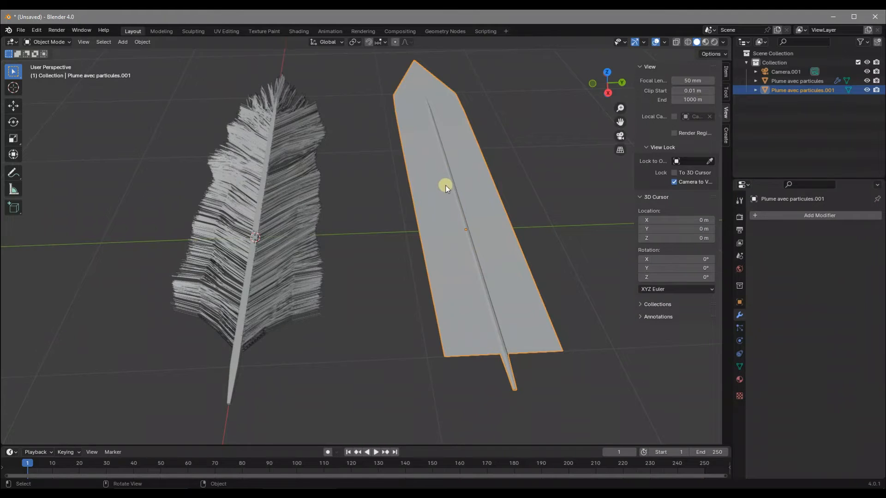
key("Tab")
middle_click_drag(499, 263, 439, 209, "shift")
scroll(434, 235, "up", 7)
scroll(546, 282, "down", 3)
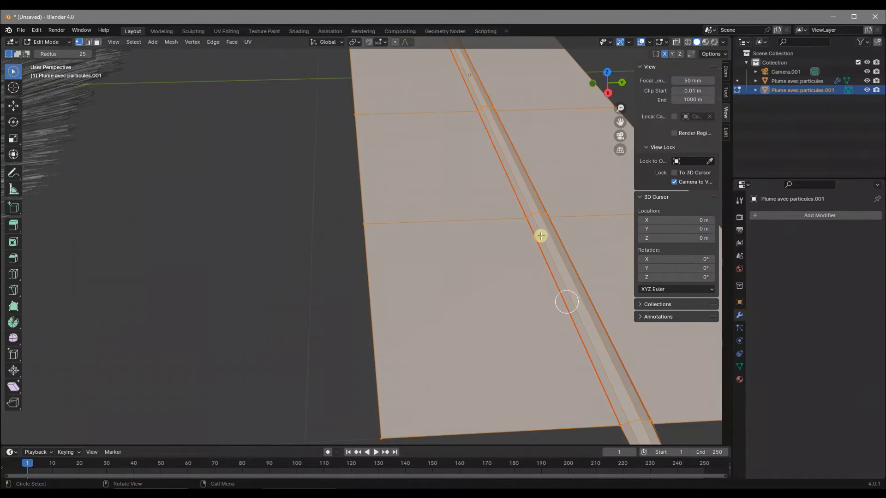
scroll(401, 184, "down", 6)
key("Tab")
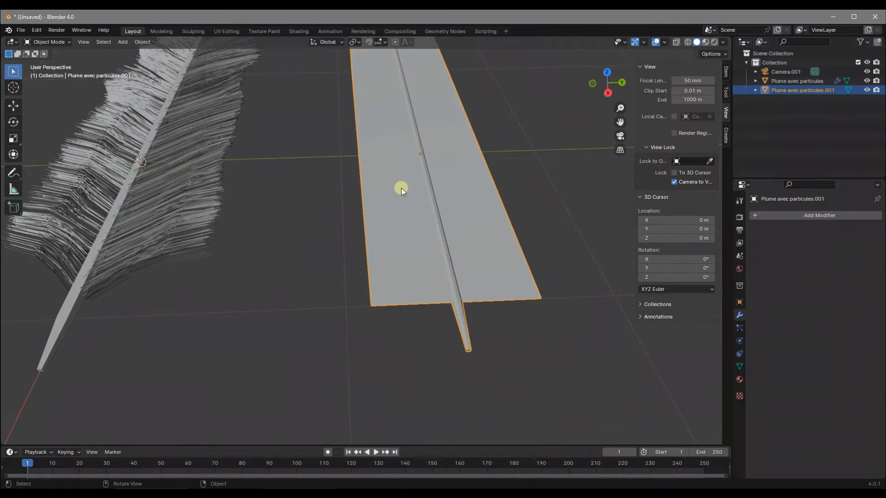
Step: Unwrap the whole feather mesh in the UV Editing workspace
left_click(224, 31)
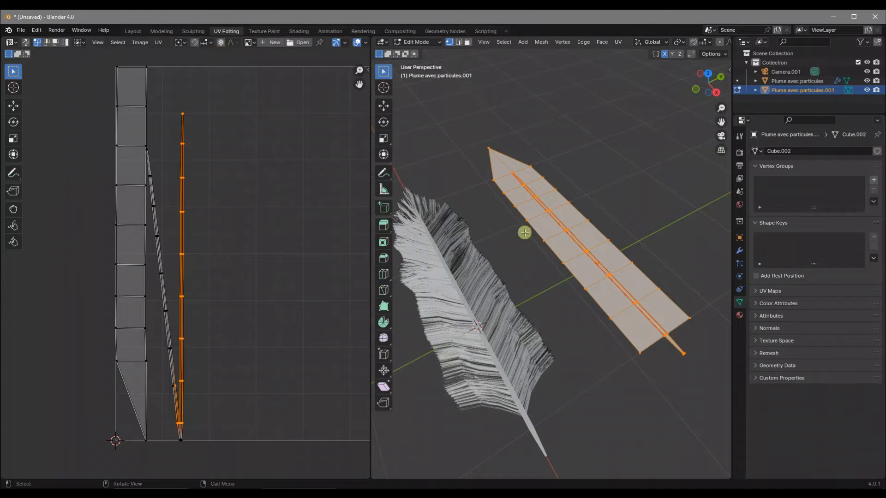
key("u")
left_click(560, 216)
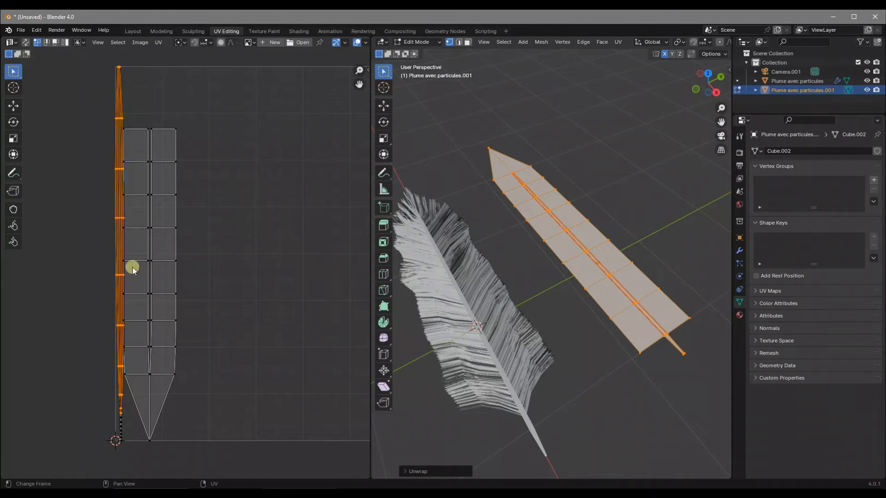
Step: Select both vane halves in the UV layout without including the shaft's island
left_click_drag(188, 111, 142, 447)
left_click_drag(234, 66, 139, 448)
middle_click_drag(144, 395, 237, 366)
scroll(239, 348, "down", 3)
scroll(234, 333, "up", 7)
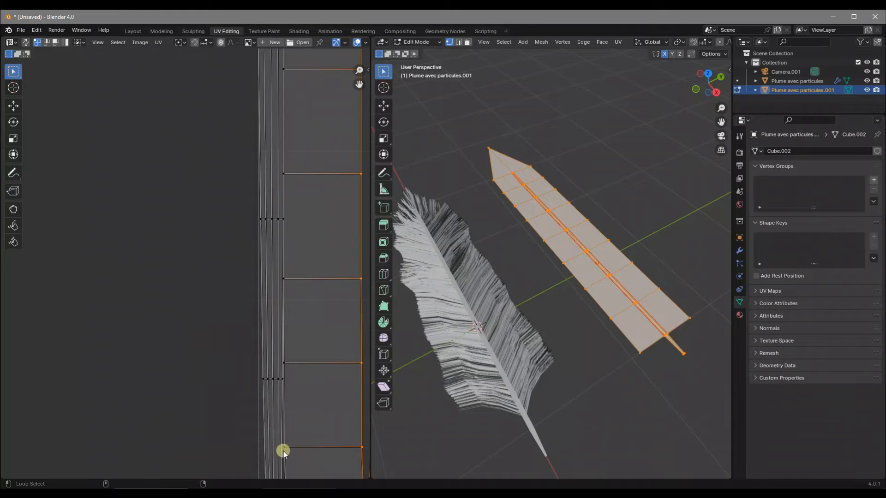
left_click(285, 466, "alt")
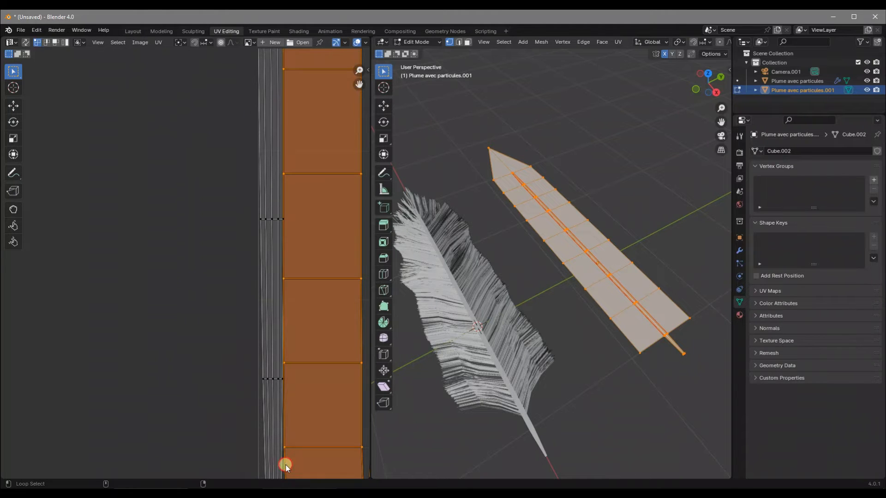
scroll(297, 398, "down", 1)
scroll(297, 397, "down", 5)
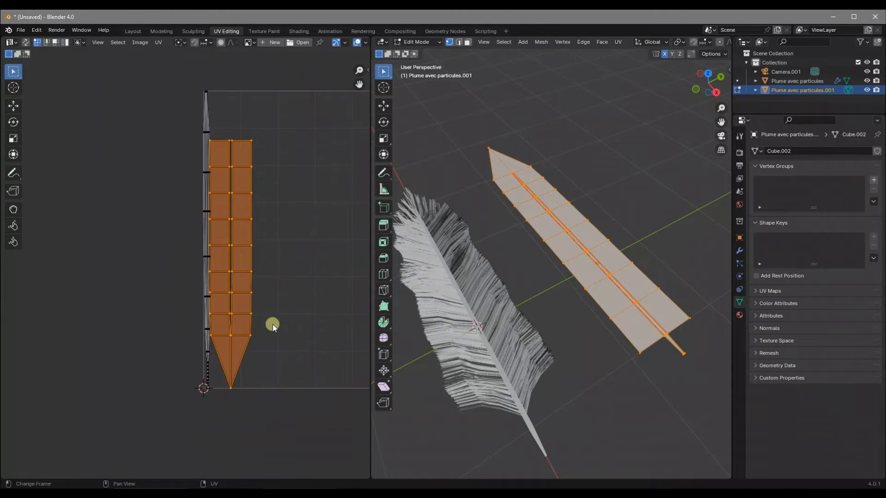
Step: Rotate the vane UV islands about 90 degrees clockwise so they lie horizontally, and move them clear of the shaft's island
middle_click_drag(296, 214, 190, 222)
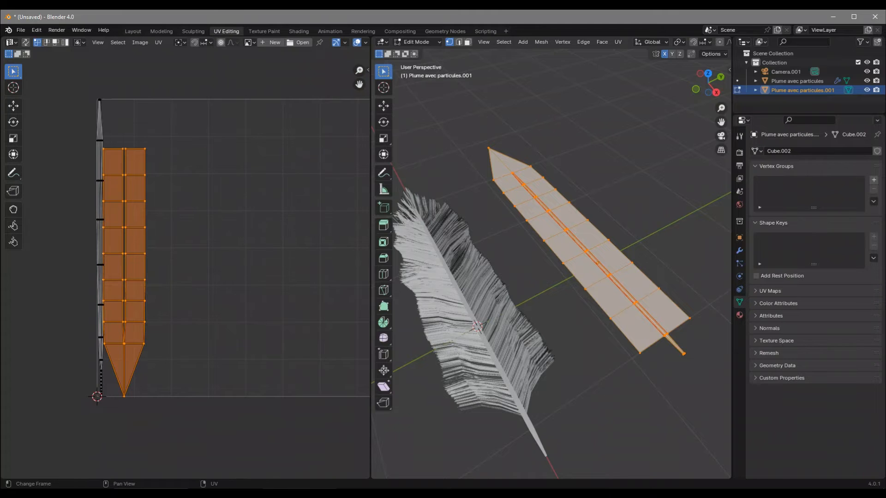
key("r")
left_click(220, 426)
middle_click_drag(225, 345, 161, 350)
key("g")
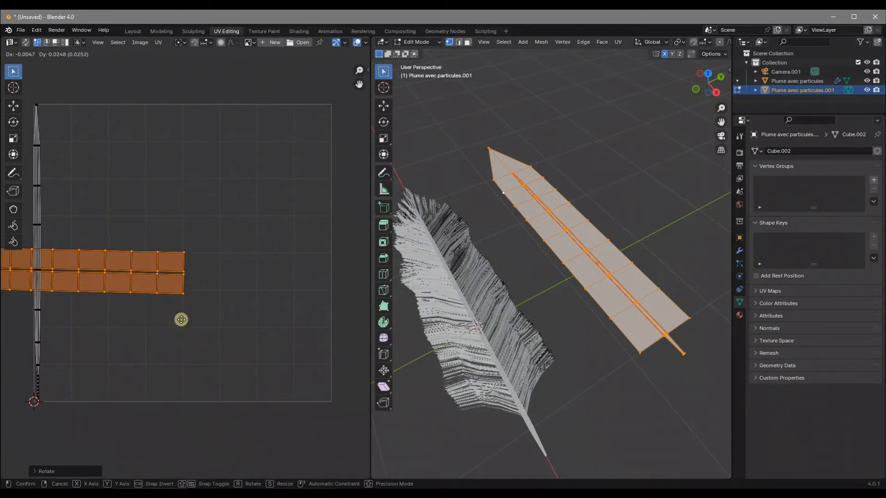
left_click(255, 300)
Step: Scale the shaft's UV island down to about 0.2, move it to the lower-left corner of the UV square and rotate it roughly horizontal
middle_click_drag(156, 296, 277, 283)
left_click_drag(166, 73, 139, 439)
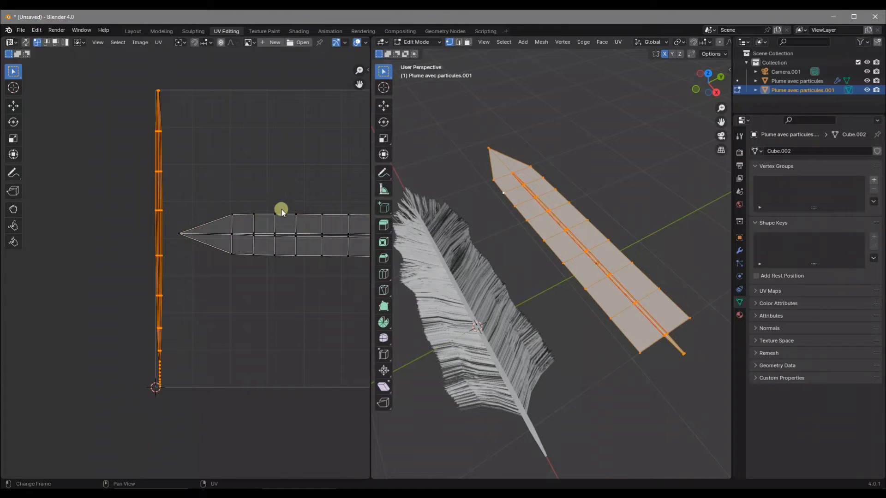
key("s")
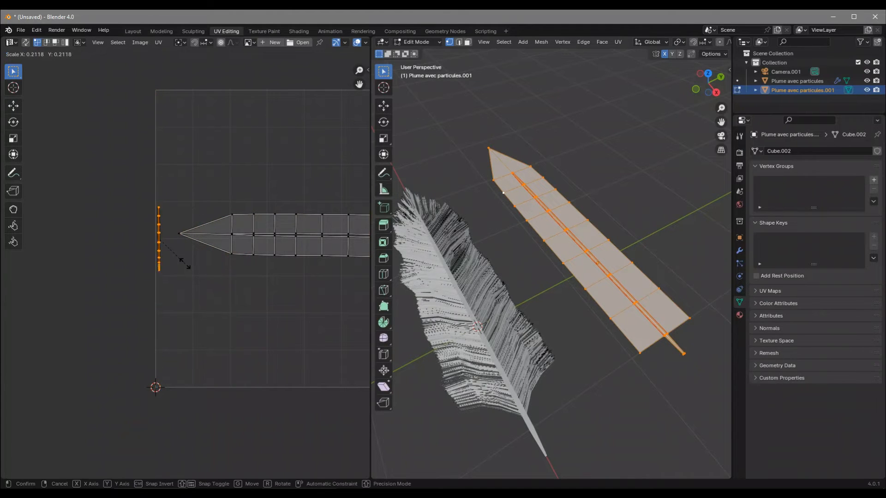
left_click(167, 242)
key("g")
left_click(198, 366)
key("r")
left_click(214, 353)
key("Home")
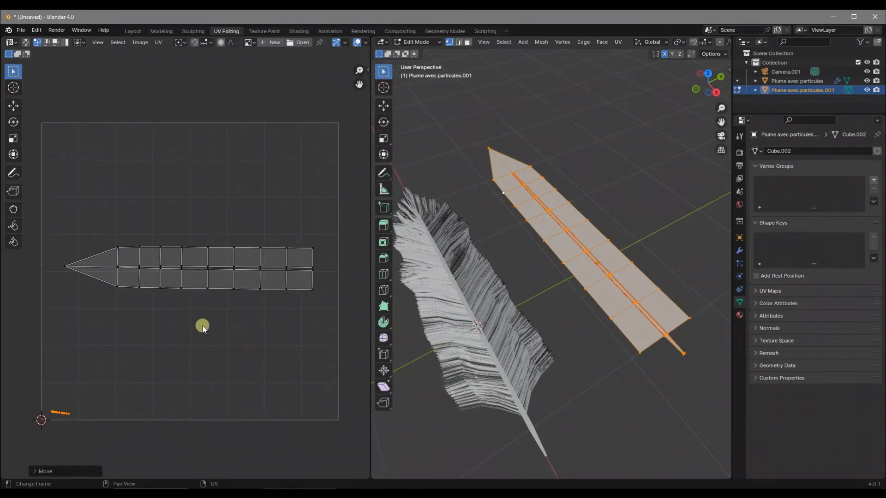
Step: Enlarge both vane UV islands to nearly fill the width of the UV square and rotate them slightly to level them
left_click_drag(323, 225, 38, 344)
key("s")
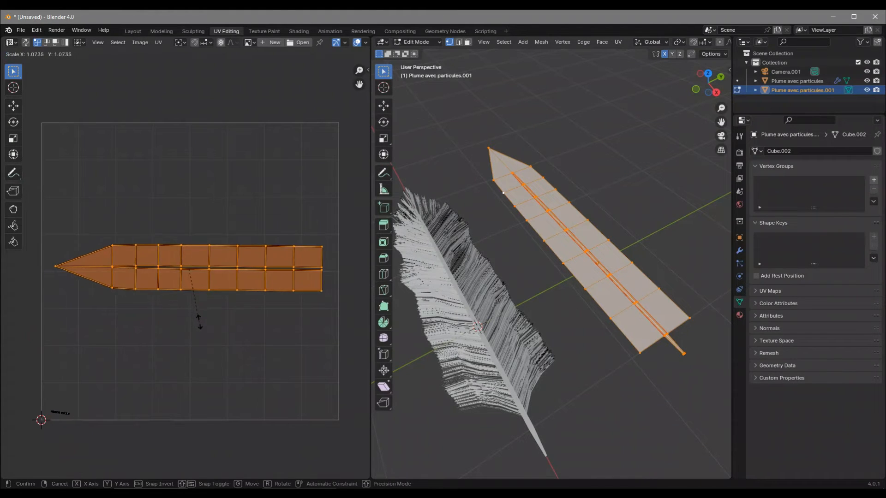
left_click(198, 327)
key("r")
left_click(286, 332)
Step: Open Plume2.png from the Documents folder as the image behind the UV layout
left_click(250, 43)
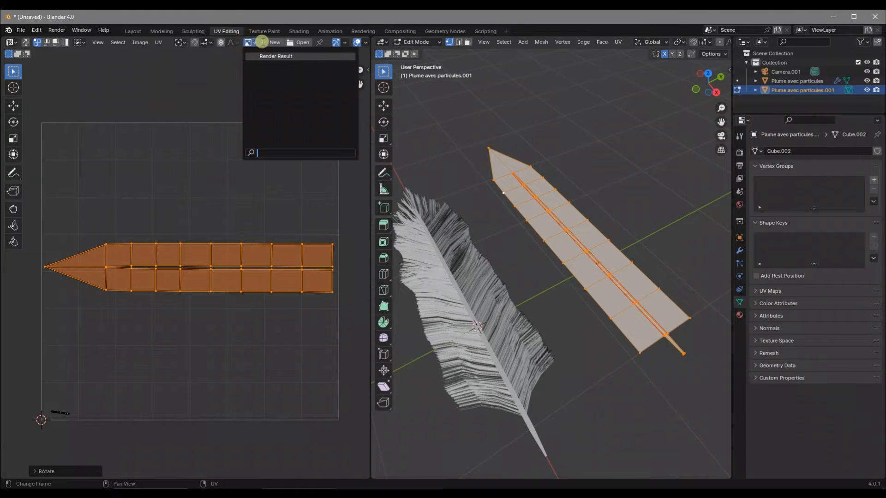
left_click(234, 71)
left_click(299, 43)
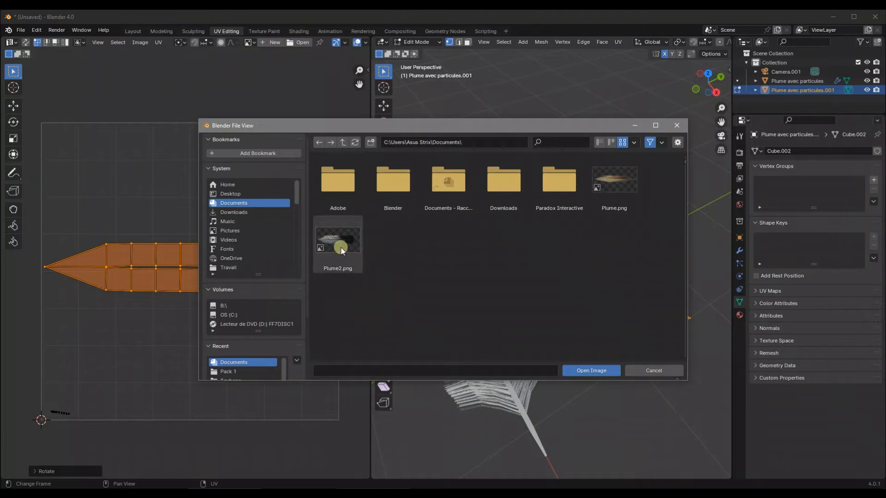
left_click(336, 237)
left_click(575, 369)
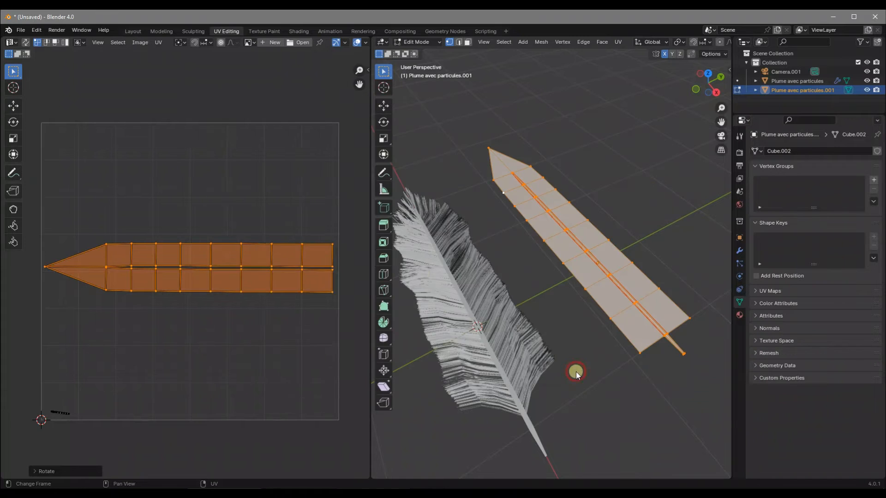
scroll(181, 259, "down", 9)
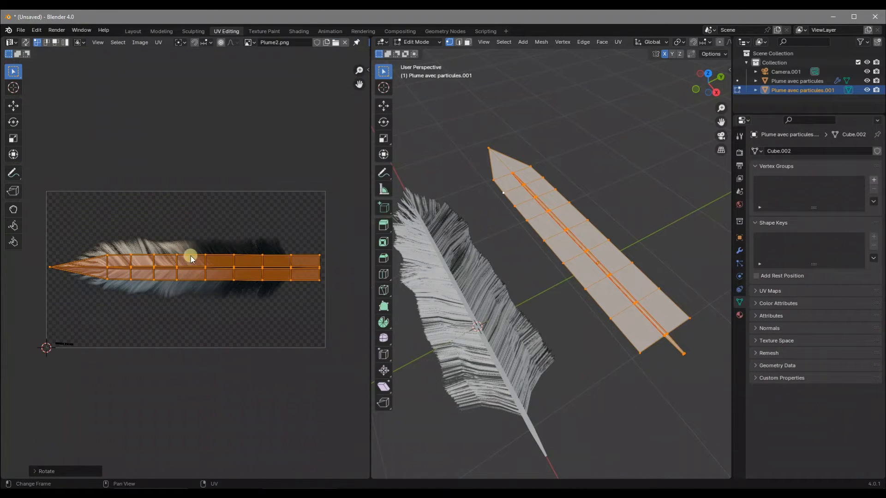
Step: Scale the vane UVs along X to about 0.83 and shift them so their base and centre gap line up with the pictured shaft
middle_click_drag(236, 256, 259, 229)
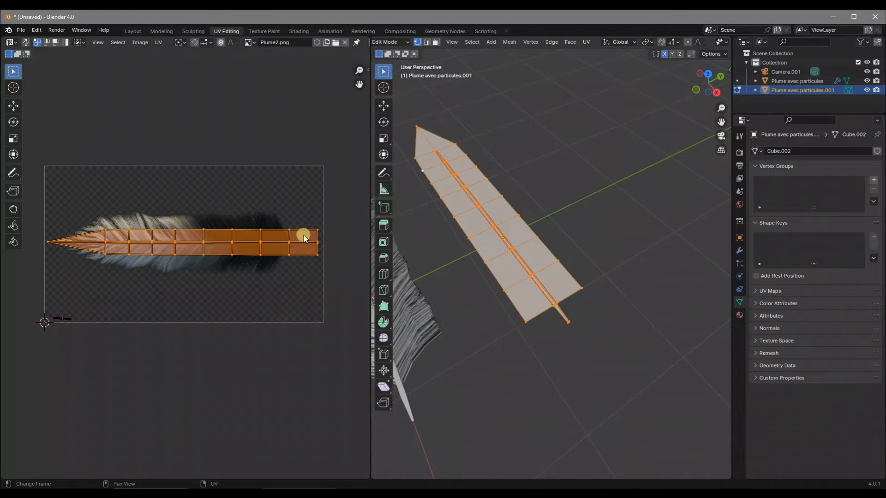
key("s")
key("x")
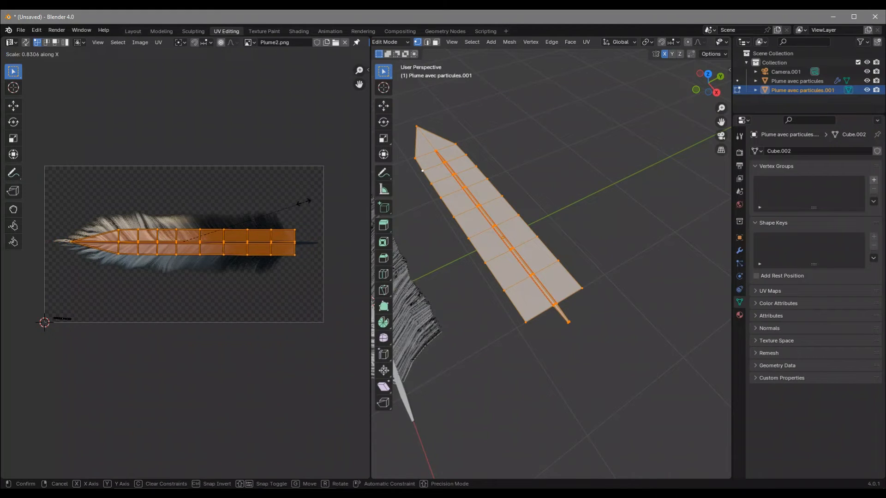
left_click(303, 204)
key("g")
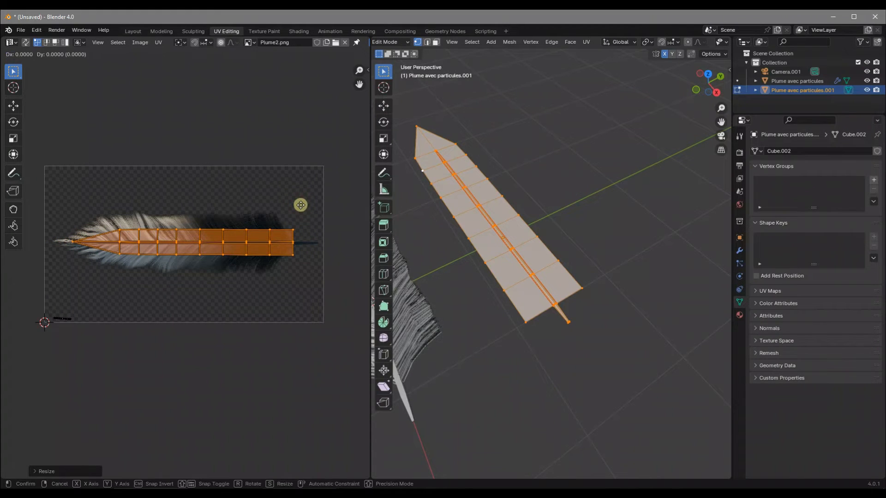
left_click(303, 206)
scroll(306, 241, "up", 8)
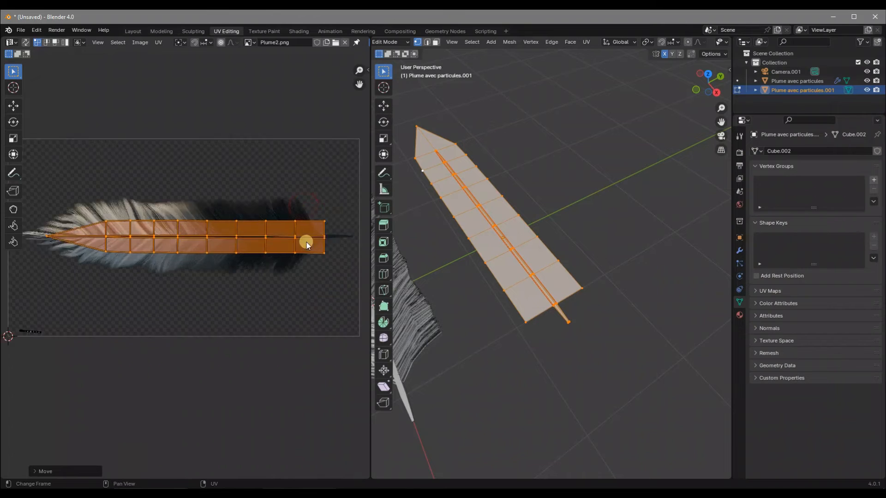
middle_click_drag(13, 394, 304, 380)
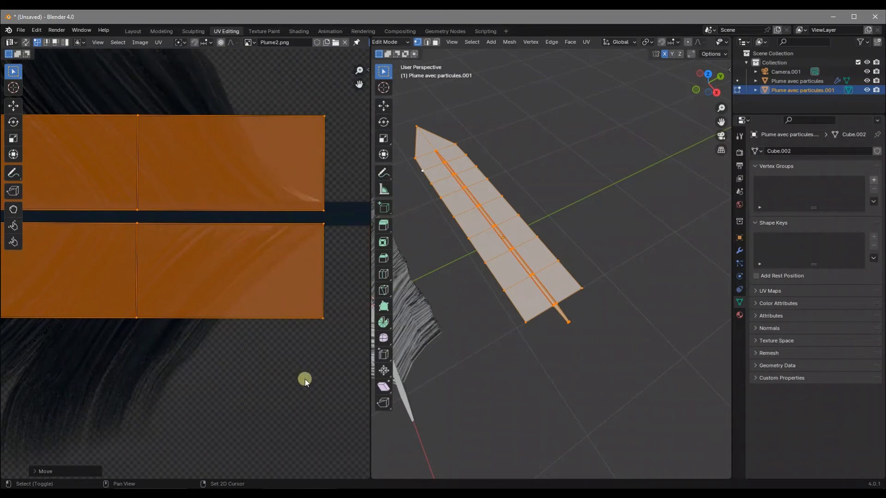
key("g")
left_click(323, 255)
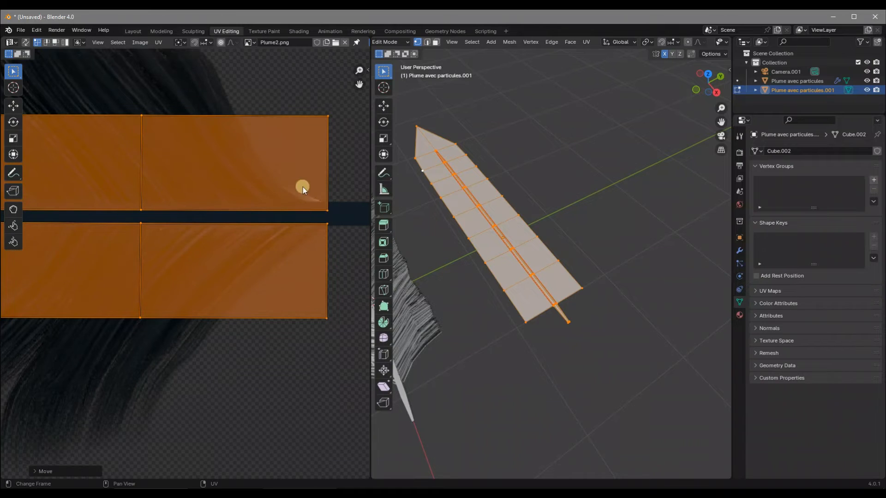
Step: Move the pointed-end UV vertices of the vane out to the tip of the feather in the image
scroll(305, 198, "down", 6)
scroll(70, 284, "up", 4)
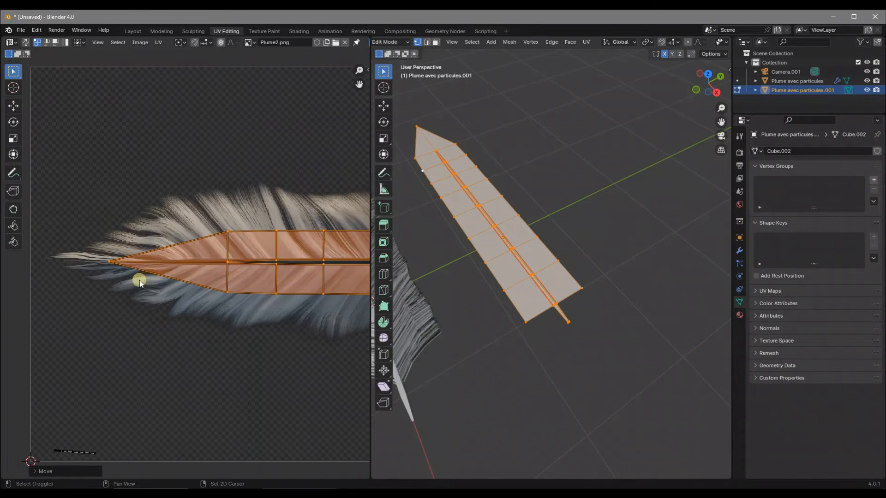
left_click(91, 293)
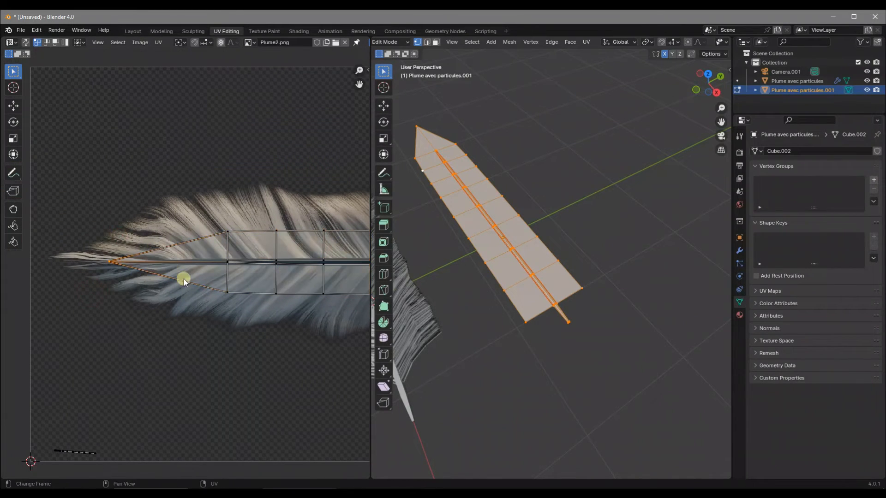
key("g")
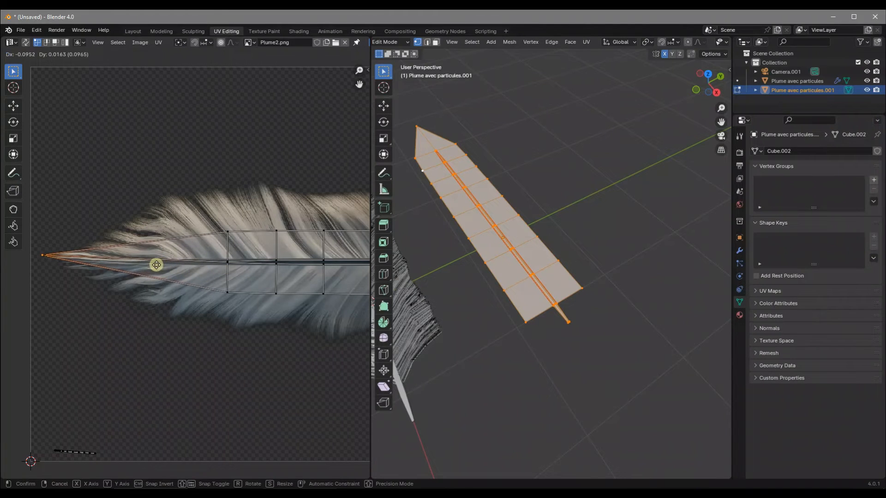
left_click(153, 269)
Step: Move the upper vane half's outer-edge UV vertices outward and toward the tip, slanting the cells along the barbs and enclosing the pictured feather
scroll(196, 272, "down", 5)
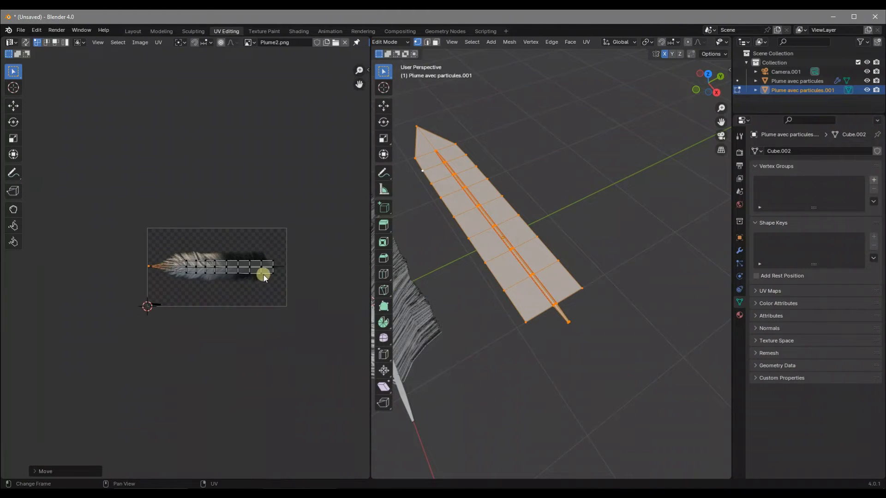
scroll(263, 267, "up", 3)
left_click_drag(346, 227, 143, 259)
key("g")
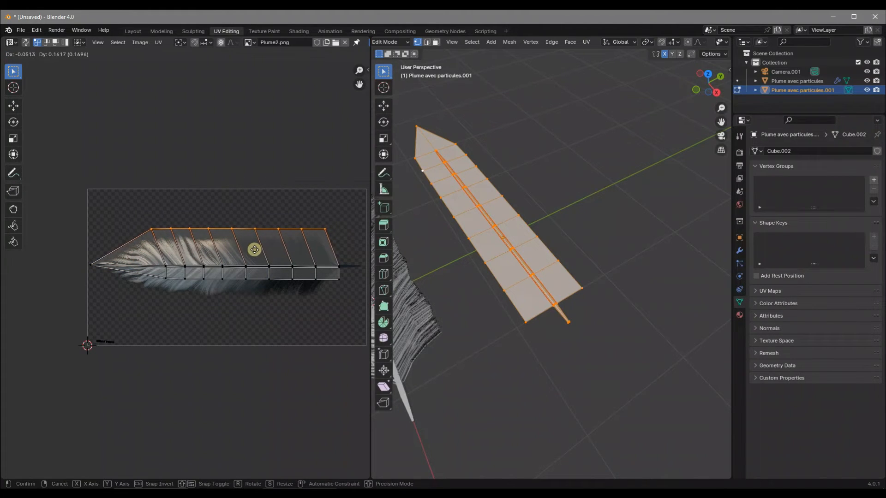
left_click(252, 251)
Step: Move the lower vane half's outer-edge UV vertices outward and toward the tip to enclose the lower barbs of the feather image
left_click_drag(350, 304, 109, 272)
key("g")
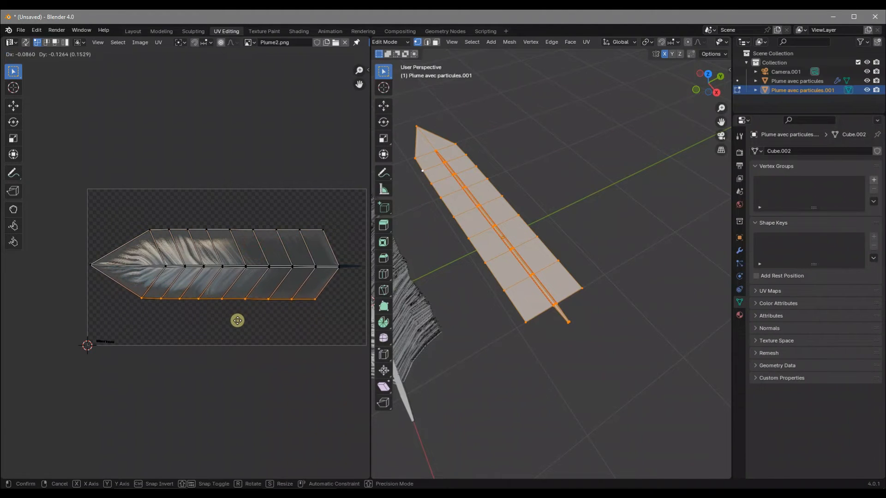
left_click(237, 321)
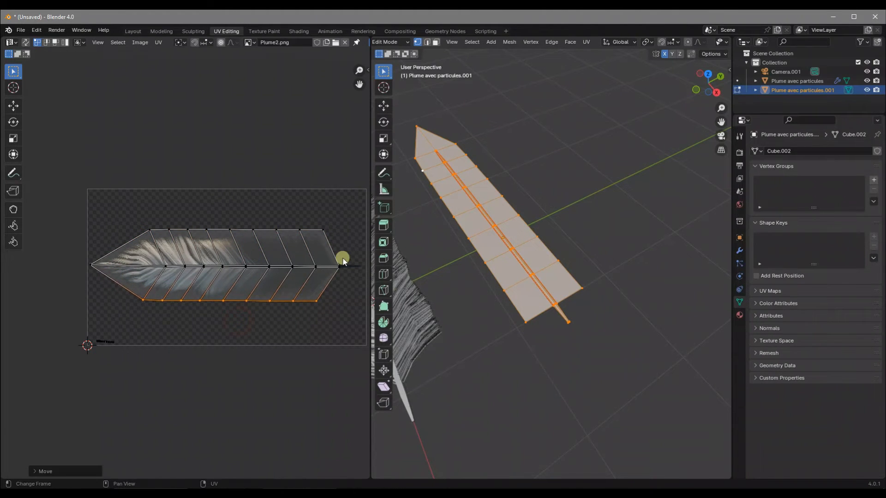
middle_click_drag(288, 274, 269, 274)
scroll(267, 276, "up", 2)
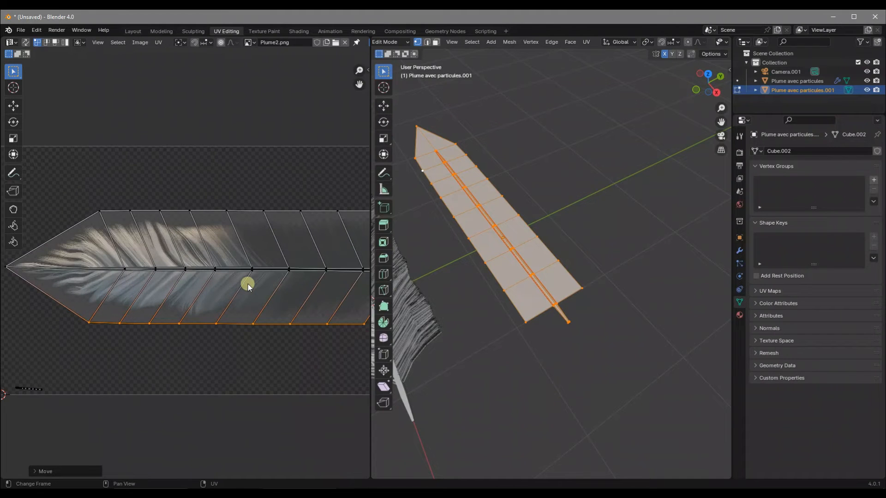
Step: Switch to the Shading workspace, show the scene in rendered shading and bring the feather's whole node tree into view
left_click(299, 31)
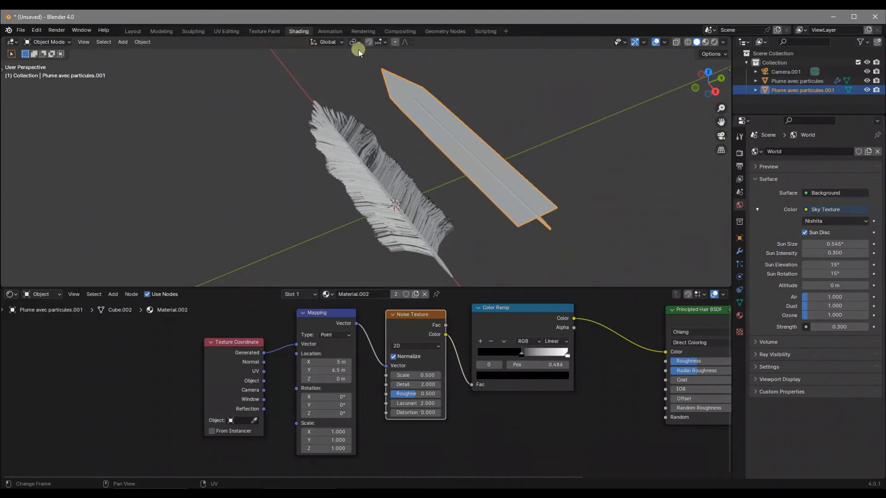
left_click(716, 42)
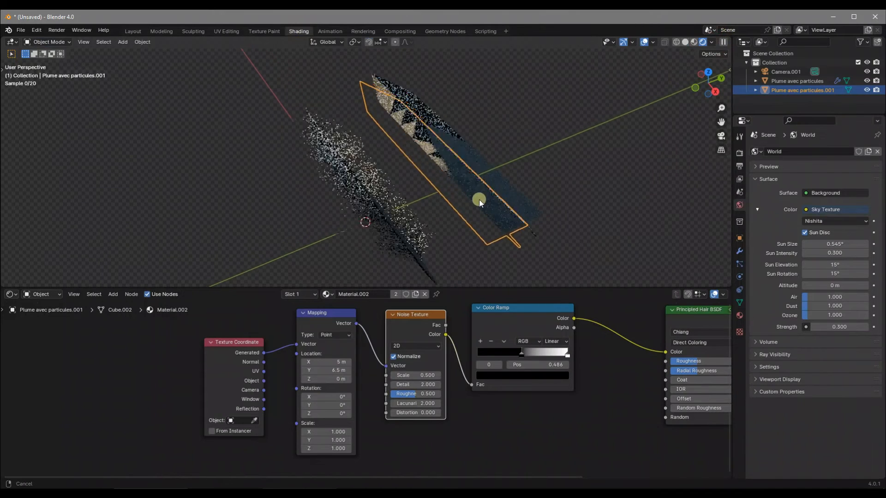
middle_click_drag(481, 199, 452, 191)
left_click(432, 202)
key("Home")
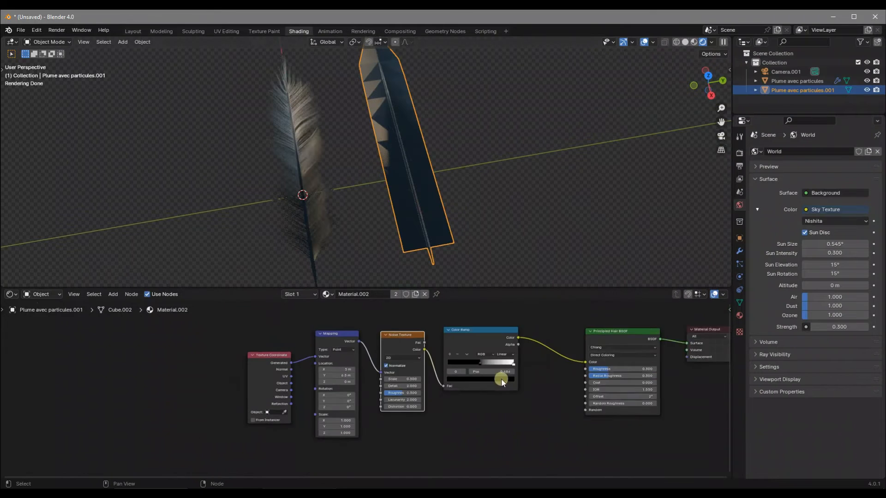
Step: Unlink the hair material from the flat feather and create a new material for it
left_click(425, 294)
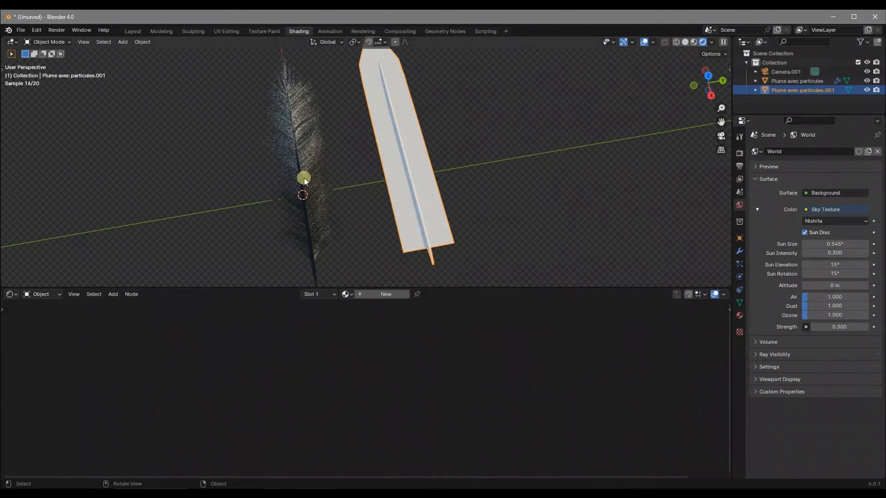
middle_click_drag(400, 211, 423, 202)
left_click(387, 295)
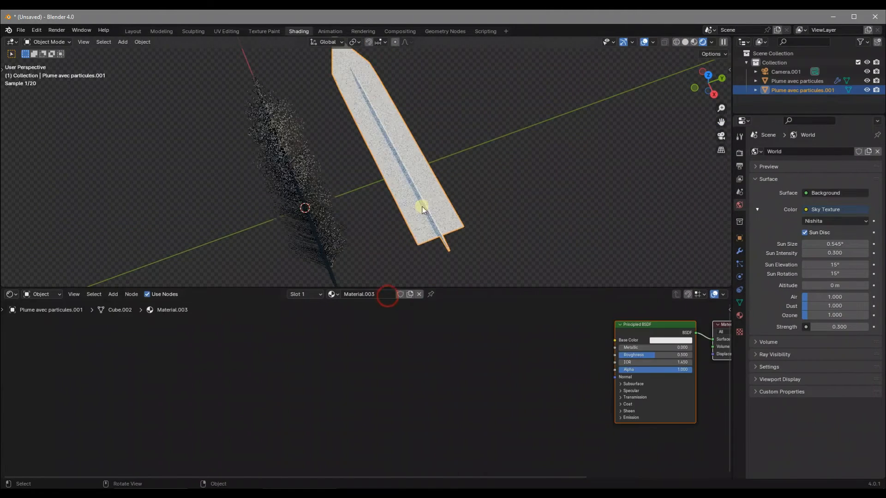
scroll(539, 346, "down", 2)
middle_click_drag(660, 346, 377, 369)
scroll(413, 337, "up", 6)
scroll(372, 370, "down", 2)
Step: Add an Image Texture node ahead of the Principled BSDF in the new material
left_click(290, 358)
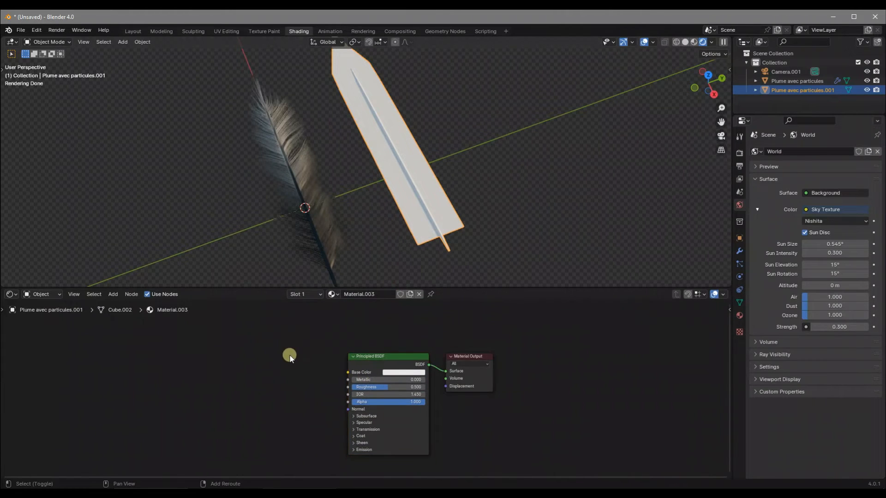
key("shift+a")
left_click(289, 355)
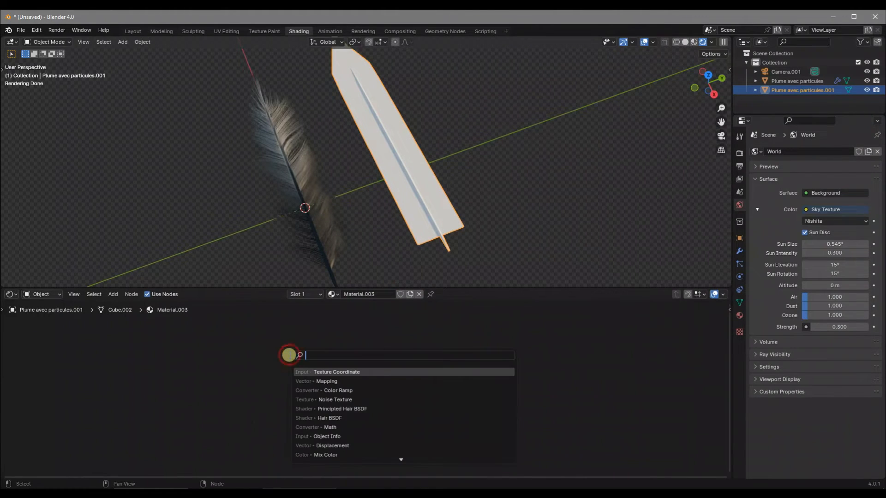
type("image")
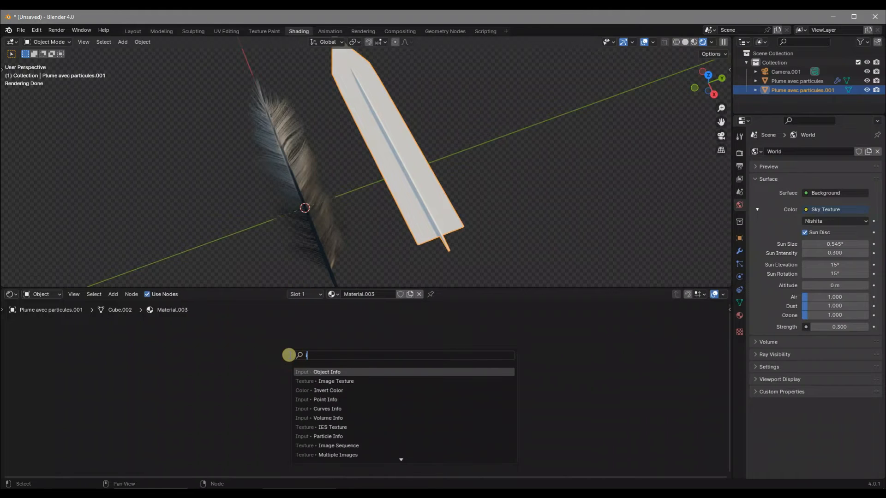
key("Return")
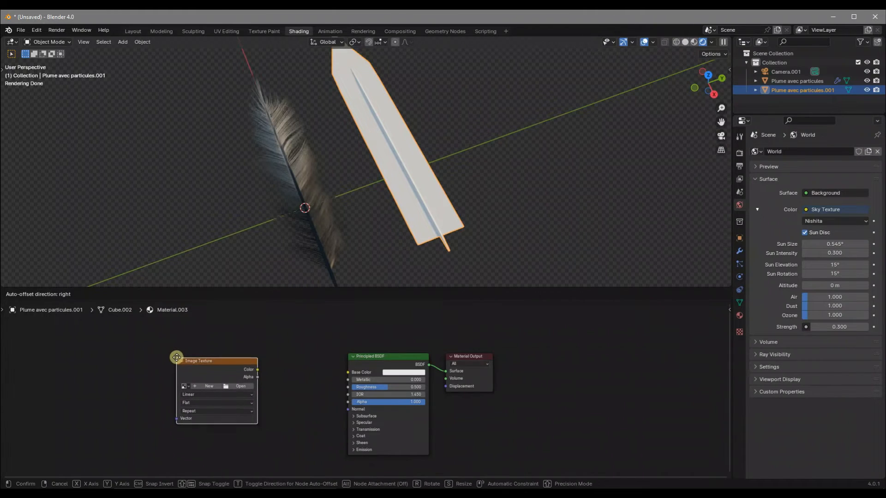
left_click(177, 356)
middle_click_drag(255, 362, 350, 346)
Step: Add a Texture Coordinate node and connect its UV output to the Image Texture's Vector input
key("shift+a")
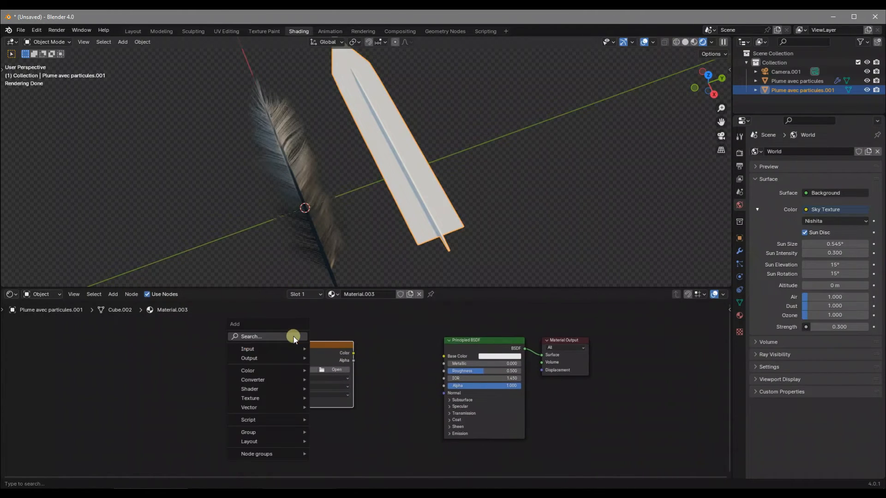
left_click(293, 337)
type("coor")
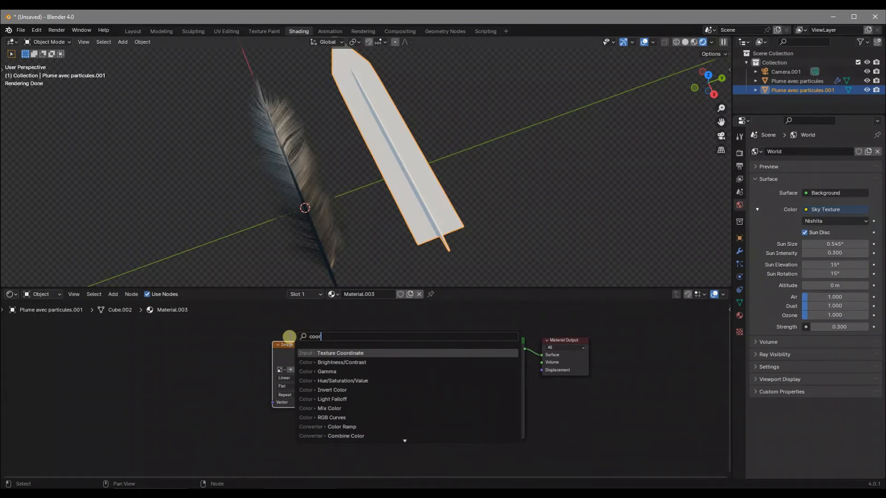
key("Return")
left_click(130, 343)
left_click_drag(177, 370, 273, 403)
Step: Reposition the Image Texture node, connect its Color output to the Principled BSDF's Base Color and check the flat feather's render
left_click_drag(297, 347, 242, 351)
left_click_drag(296, 358, 423, 363)
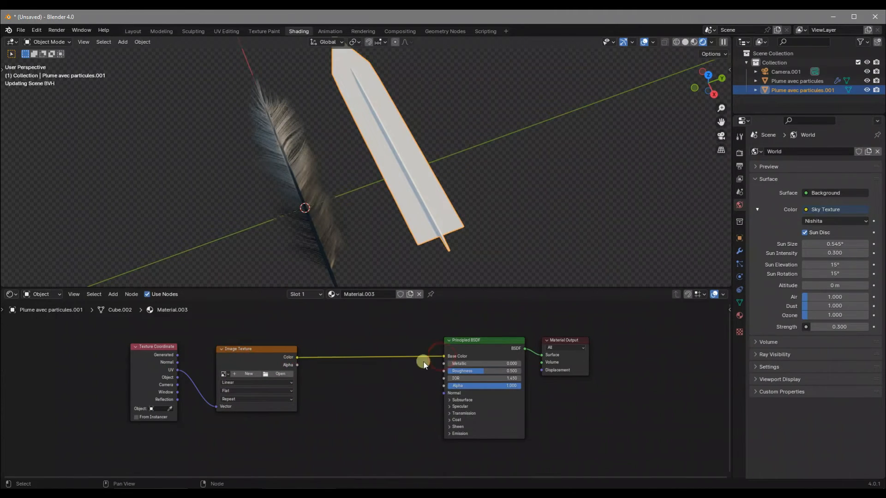
left_click(452, 141)
mouse_move(452, 142)
middle_mouse_down()
mouse_move(435, 155)
mouse_move(445, 142)
middle_mouse_up()
scroll(444, 144, "up", 2)
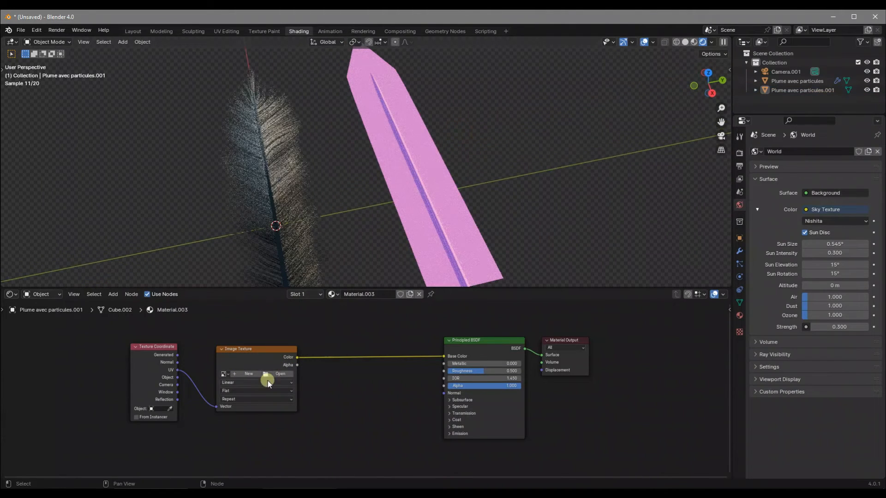
Step: Assign the existing Plume2.png image to the Image Texture node and check it on the flat feather
left_click(228, 373)
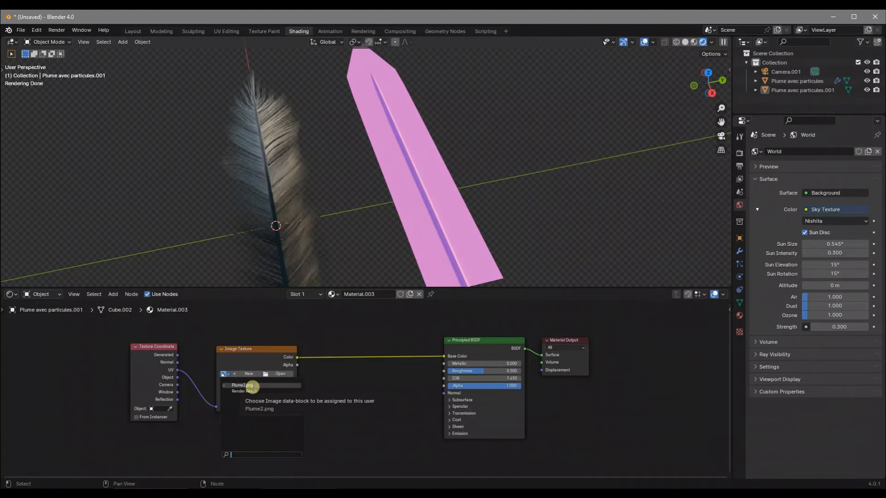
left_click(249, 386)
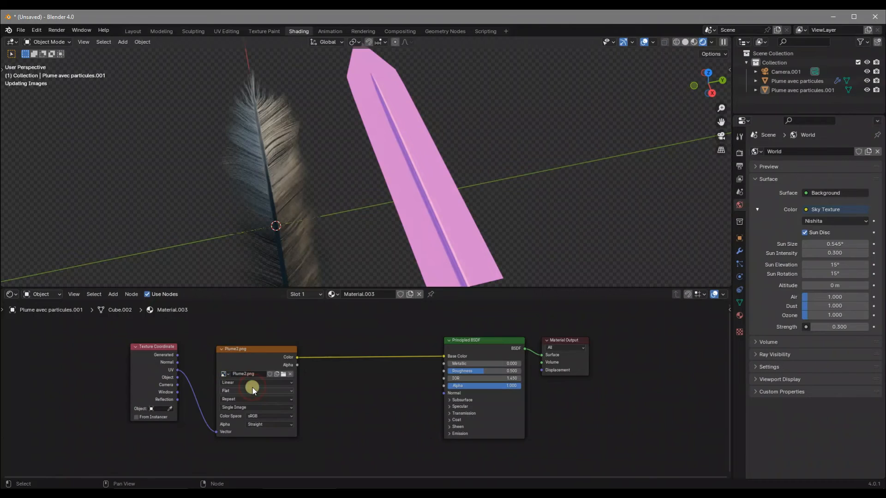
middle_click_drag(497, 162, 342, 75)
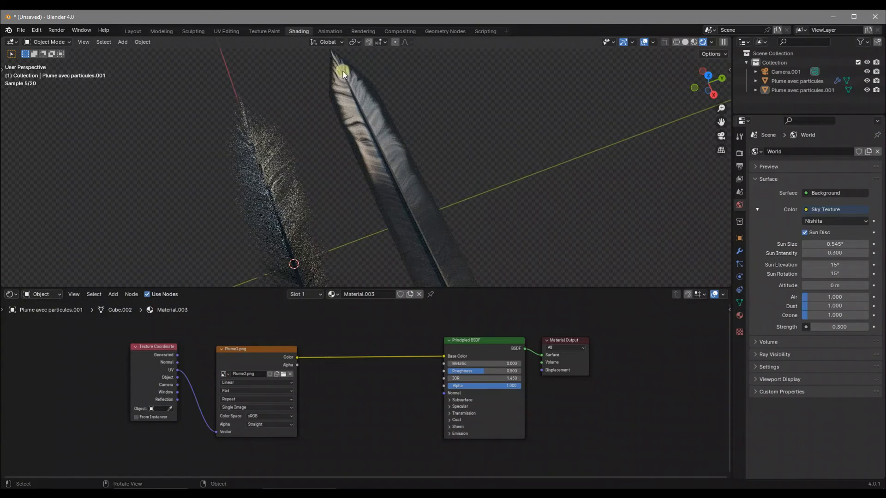
middle_click_drag(413, 186, 430, 130)
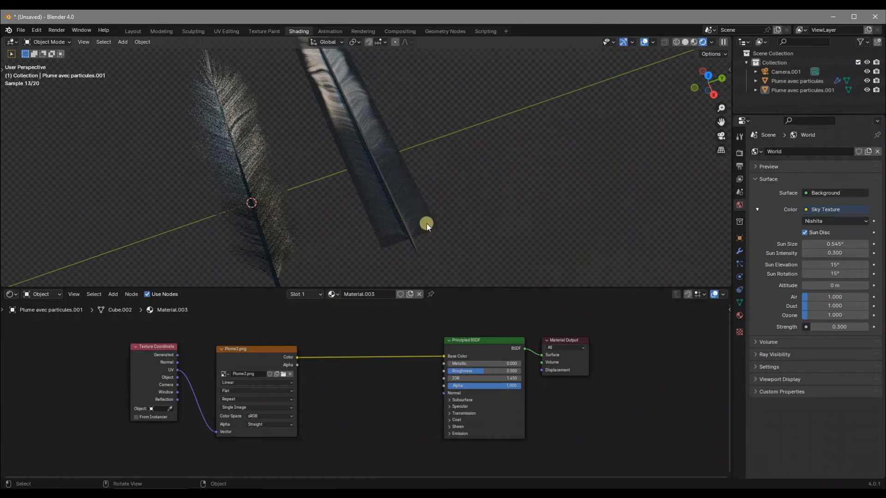
Step: Connect the Image Texture's Alpha output to the Principled BSDF's Alpha input and inspect the feather's transparent edges
left_click_drag(299, 369, 445, 388)
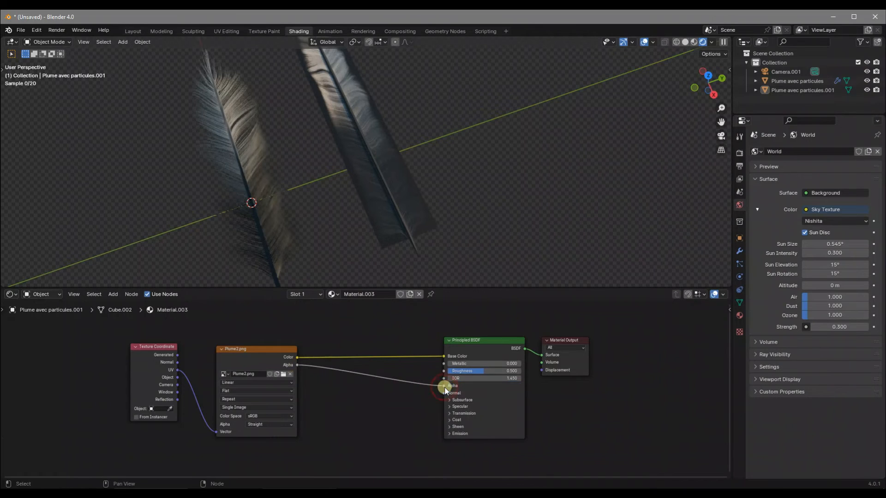
middle_click_drag(320, 193, 481, 137)
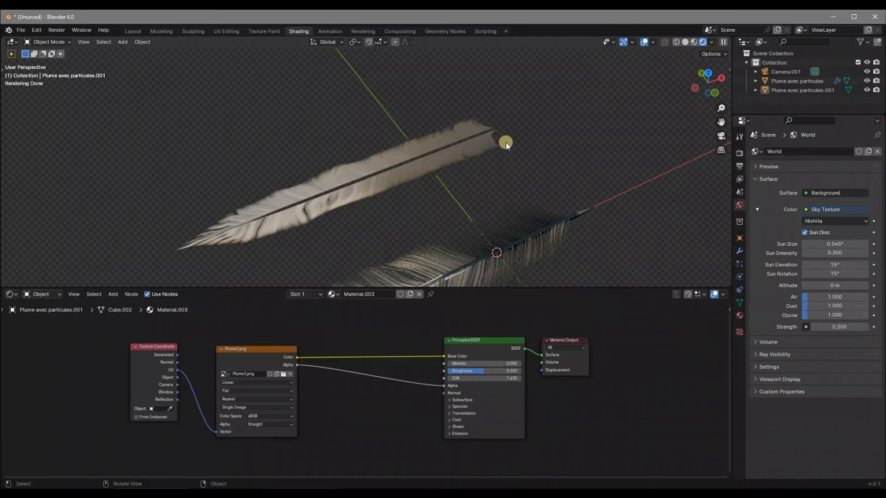
middle_click_drag(467, 147, 494, 183)
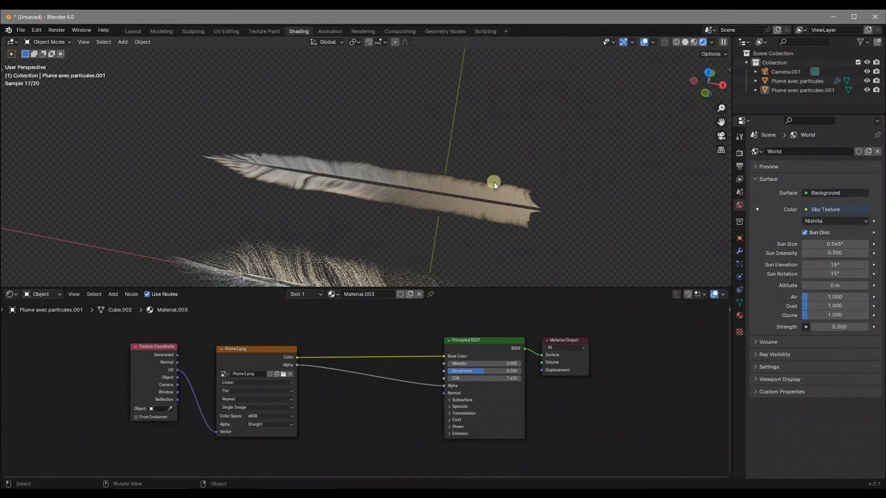
middle_click_drag(493, 222, 389, 381)
Step: Add a Bump node between the image texture and the Principled BSDF, below their links
key("shift+a")
mouse_move(389, 385)
left_click(351, 360)
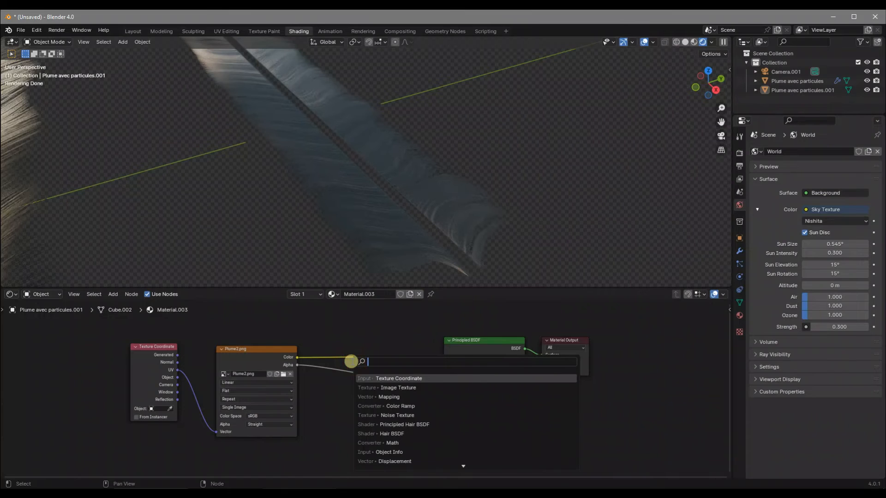
type("bump")
key("Return")
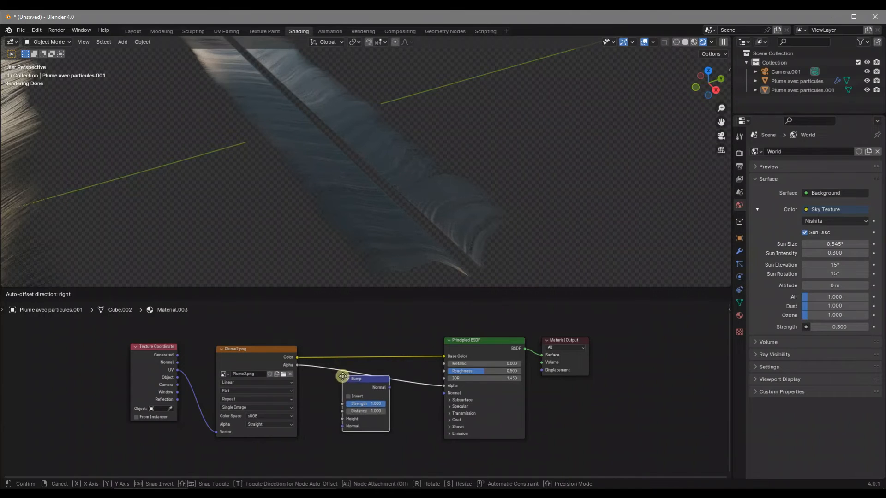
left_click(371, 402)
Step: Add a Color Ramp node beside the Bump node
key("shift+a")
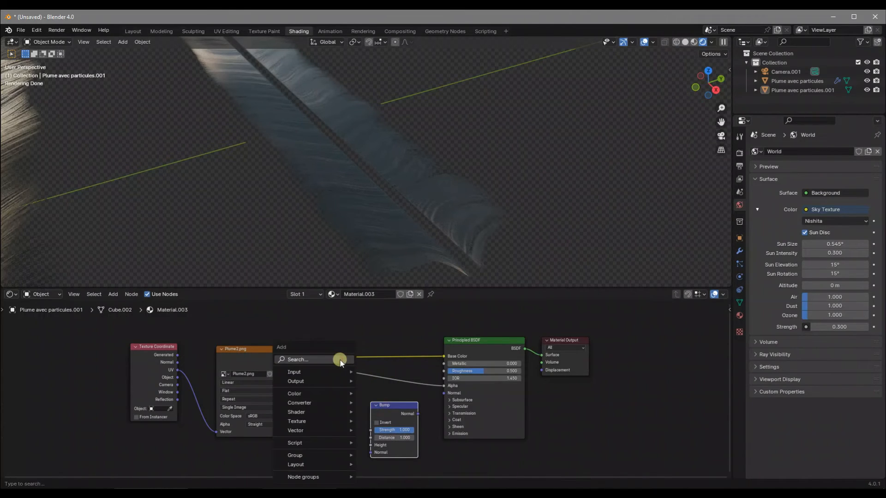
left_click(340, 361)
type("color r")
key("Return")
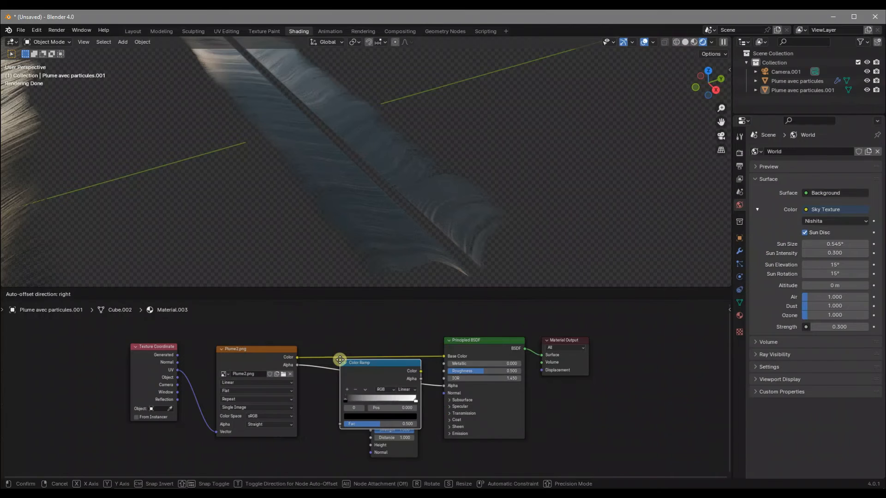
left_click(279, 392)
Step: Move the Texture Coordinate and Image Texture nodes away from the Color Ramp and connect the image's Color output to its Fac input
left_click_drag(271, 325, 134, 381)
left_click_drag(237, 355, 141, 341)
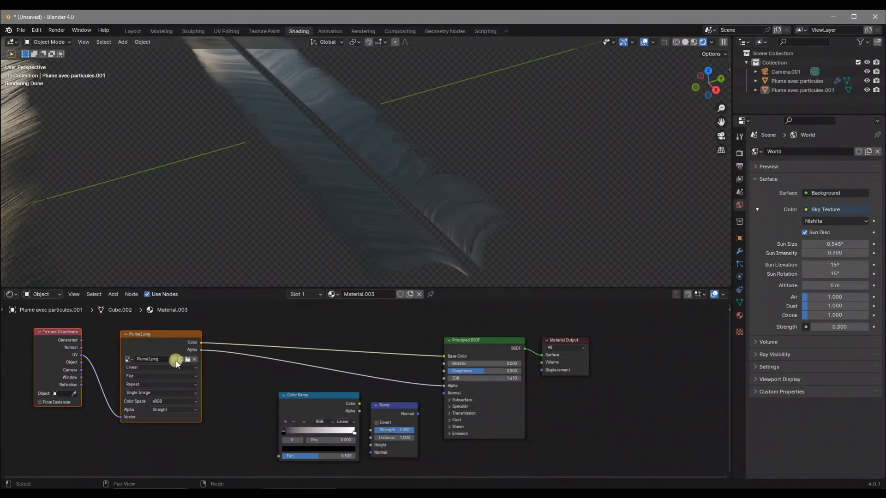
left_click_drag(197, 343, 280, 456)
left_click_drag(298, 411, 271, 402)
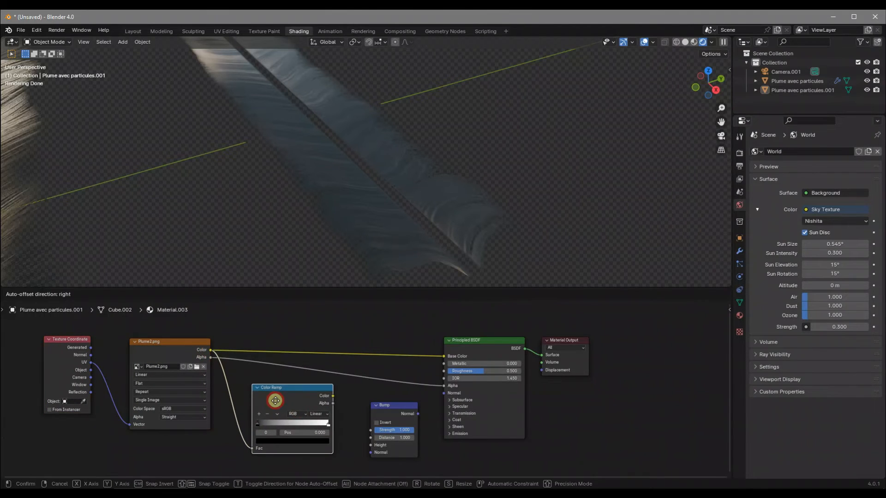
Step: Shift the Color Ramp node farther from the Bump node and examine the flat feather's surface in the render
left_click(350, 428)
left_click_drag(330, 395, 336, 382)
left_click(303, 386)
scroll(356, 148, "down", 2)
scroll(356, 149, "down", 3)
middle_click_drag(361, 143, 415, 191)
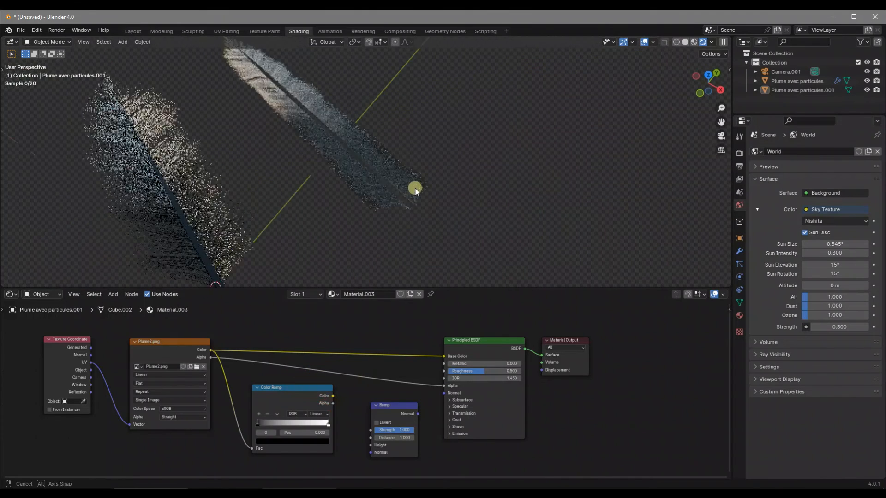
scroll(414, 190, "up", 2)
left_click_drag(283, 390, 272, 387)
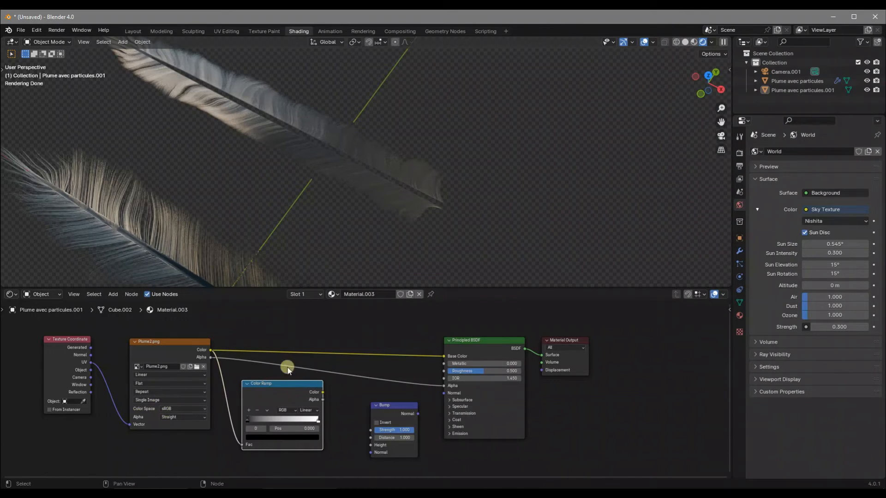
middle_click_drag(341, 146, 386, 173)
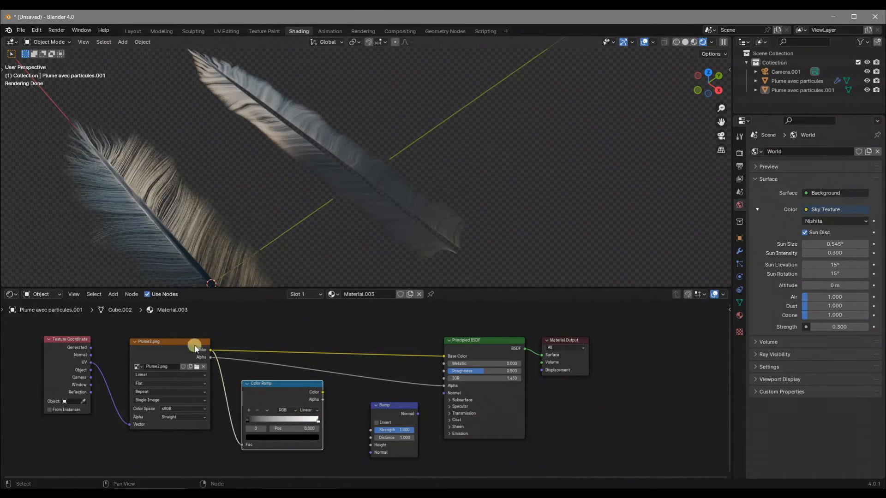
Step: Connect the Color Ramp's Color output to the Bump Height and the Bump Normal output to the Principled BSDF's Normal
left_click_drag(327, 395, 332, 391)
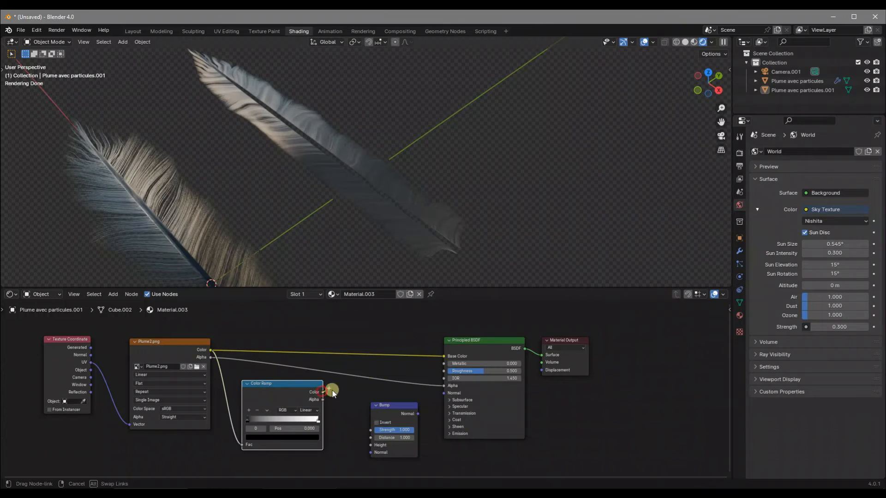
left_click_drag(343, 433, 370, 446)
left_click_drag(418, 414, 444, 393)
Step: Set the Bump node's Strength to 0.3 and check the relief on the flat feather
middle_click_drag(409, 227, 409, 183)
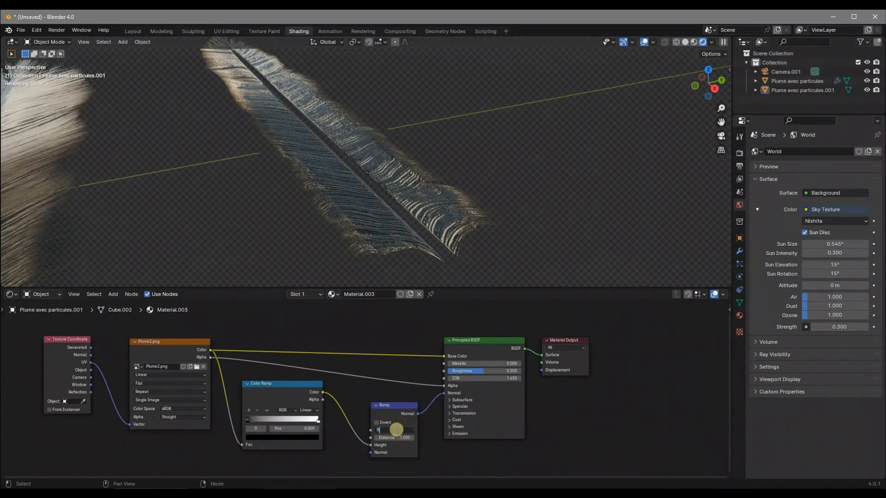
key("Return")
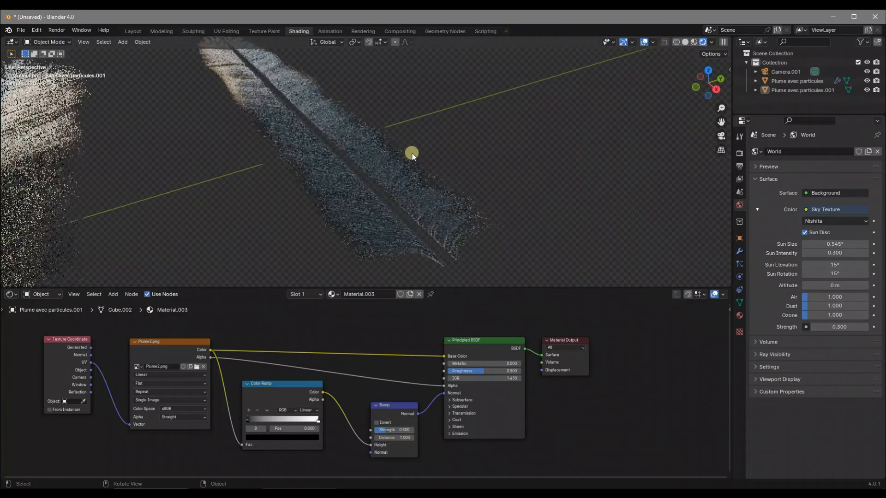
middle_click_drag(407, 157, 441, 199)
middle_click_drag(337, 206, 218, 74)
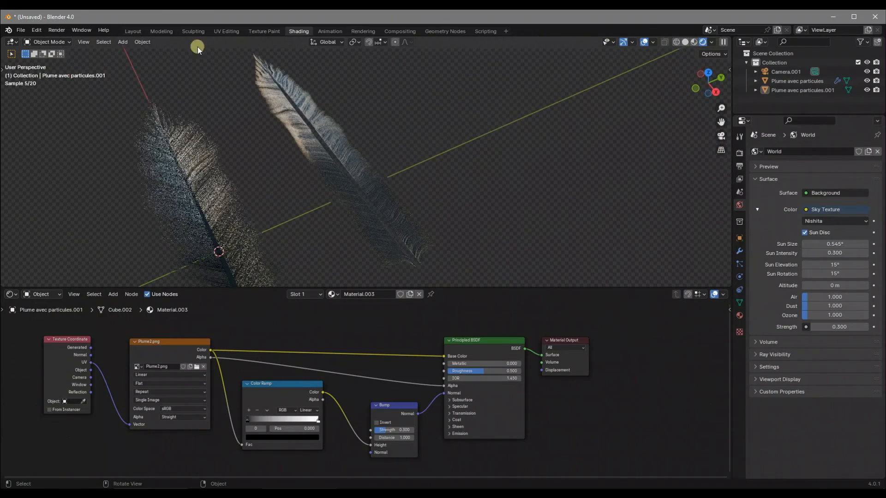
Step: In the Layout workspace, edit the flat feather's mesh and deselect the outer vane vertices so only the central shaft stays selected
left_click(134, 31)
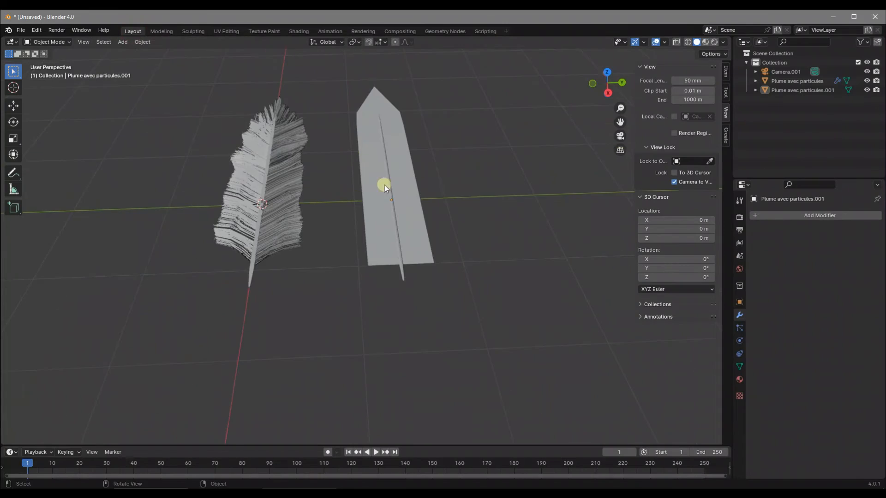
middle_click_drag(417, 185, 420, 194)
key("Tab")
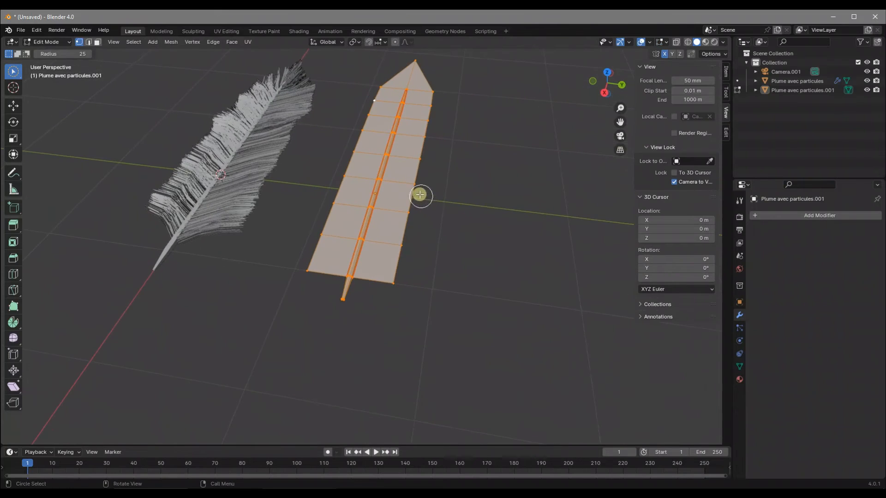
middle_click_drag(419, 155, 436, 109)
mouse_move(422, 85)
left_mouse_down("ctrl")
mouse_move(433, 161)
mouse_move(397, 328)
left_mouse_up("ctrl")
left_click_drag(392, 95, 306, 332, "ctrl")
middle_click_drag(387, 295, 465, 279)
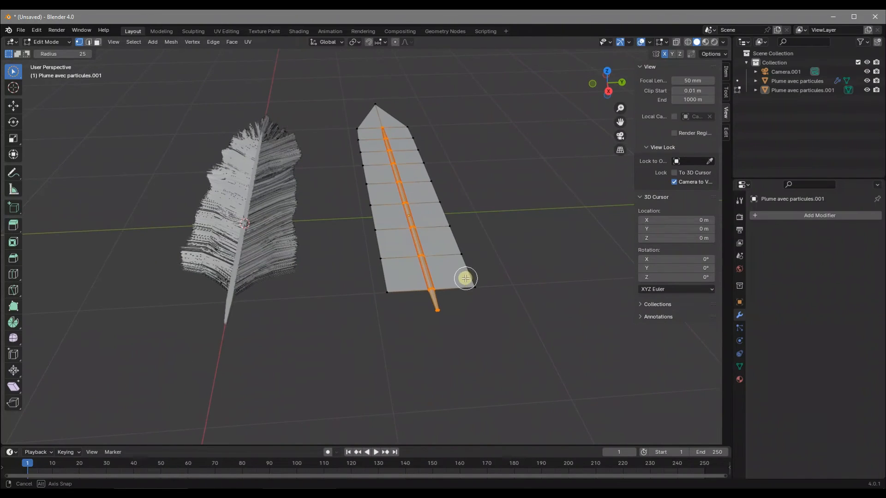
Step: Rename the flat feather's image material to Aillettes
left_click(739, 384)
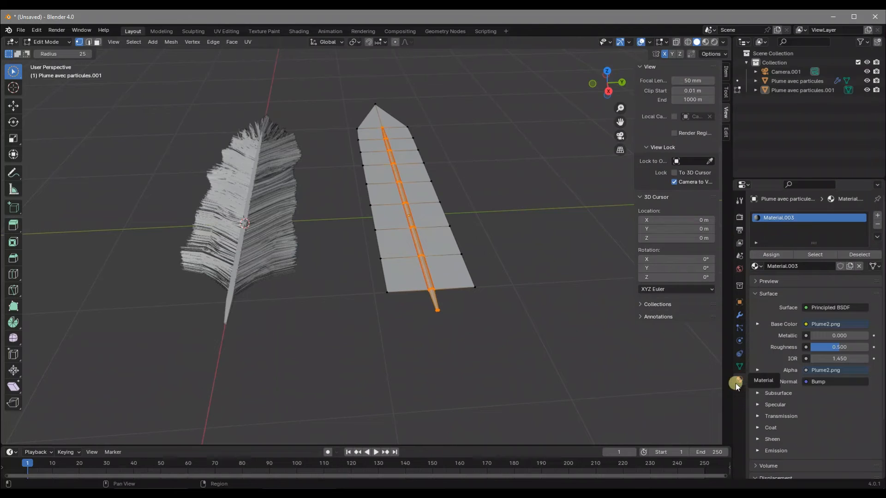
double_click(781, 217)
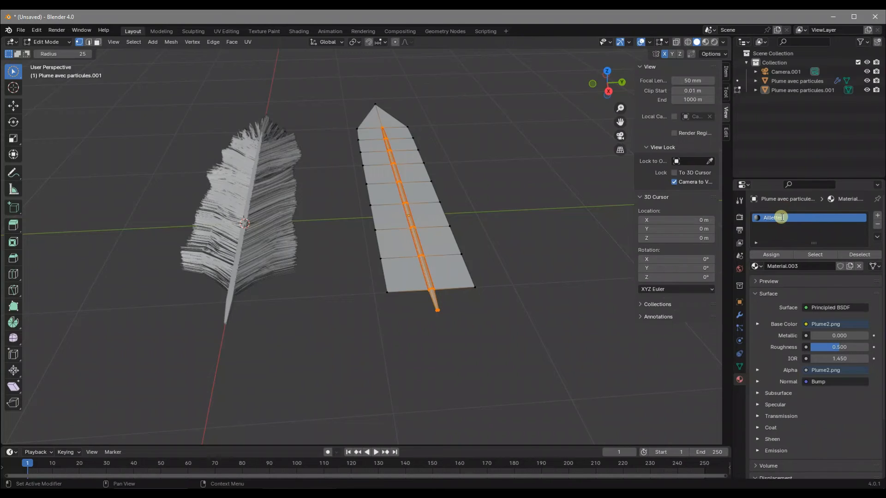
middle_click_drag(547, 199, 549, 243)
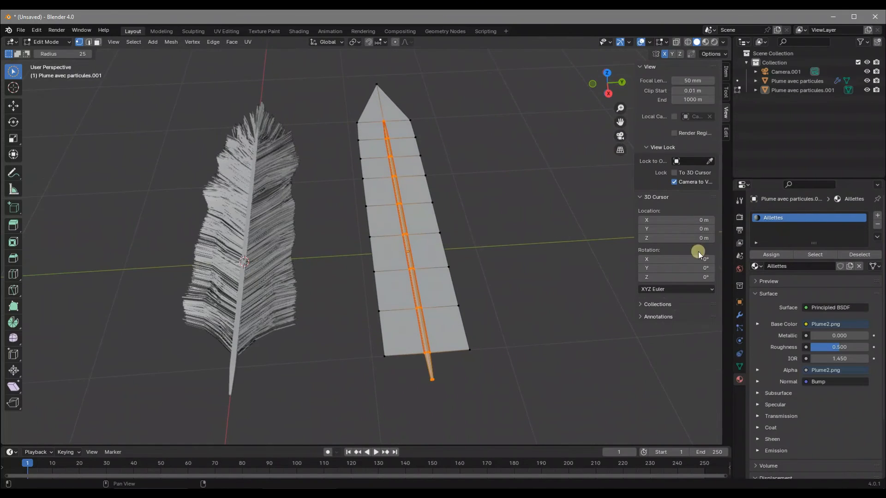
Step: Add a second material slot with a new material, assign it to the selected shaft and return to Object Mode
left_click(876, 215)
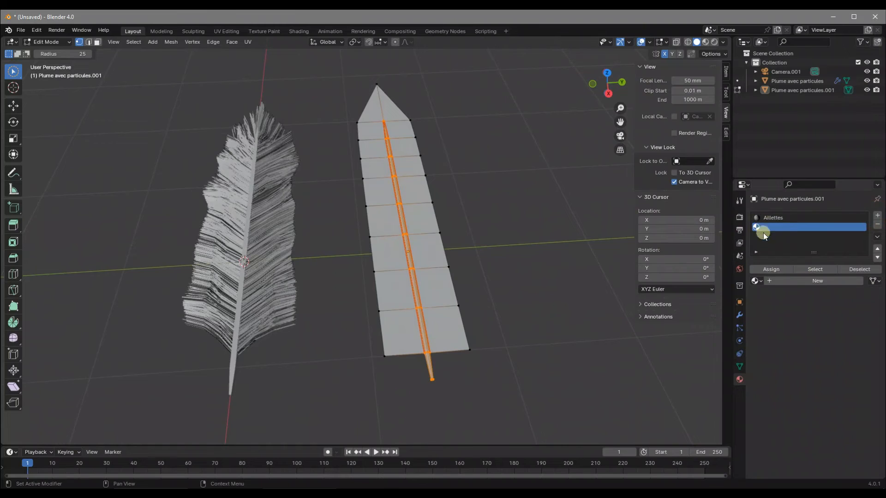
left_click(810, 283)
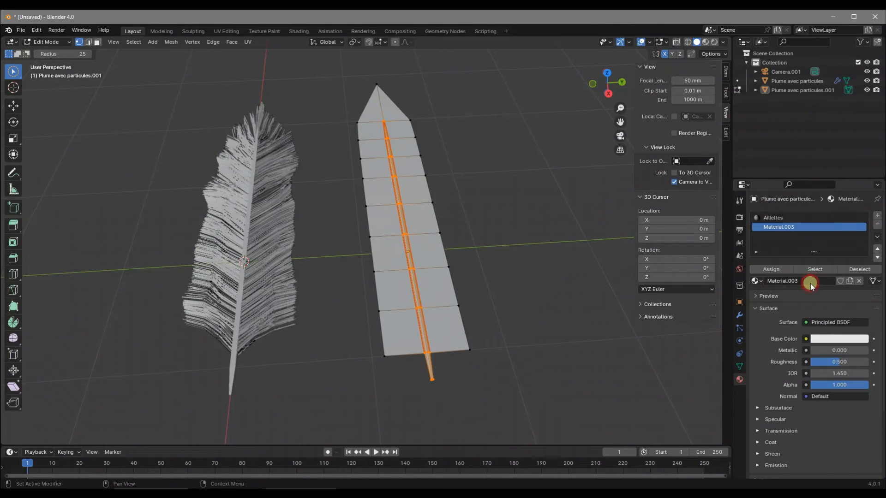
left_click(771, 269)
mouse_move(420, 267)
middle_mouse_down()
mouse_move(425, 221)
mouse_move(434, 272)
middle_mouse_up()
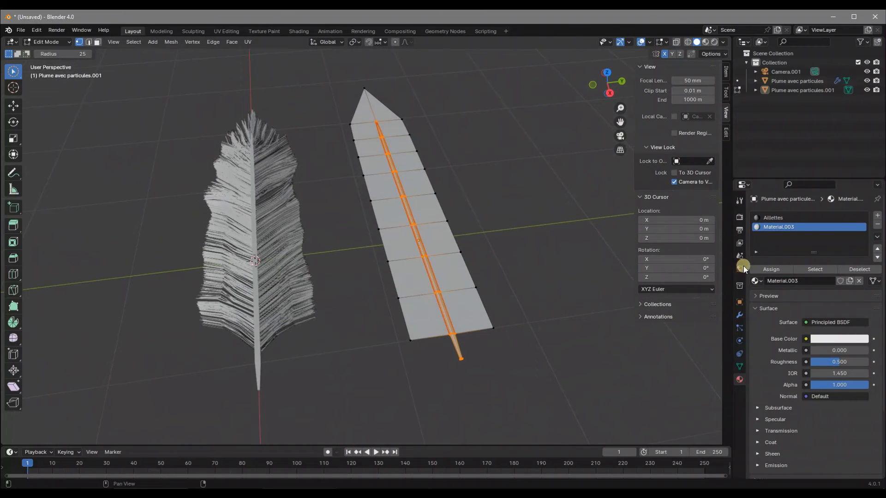
key("Tab")
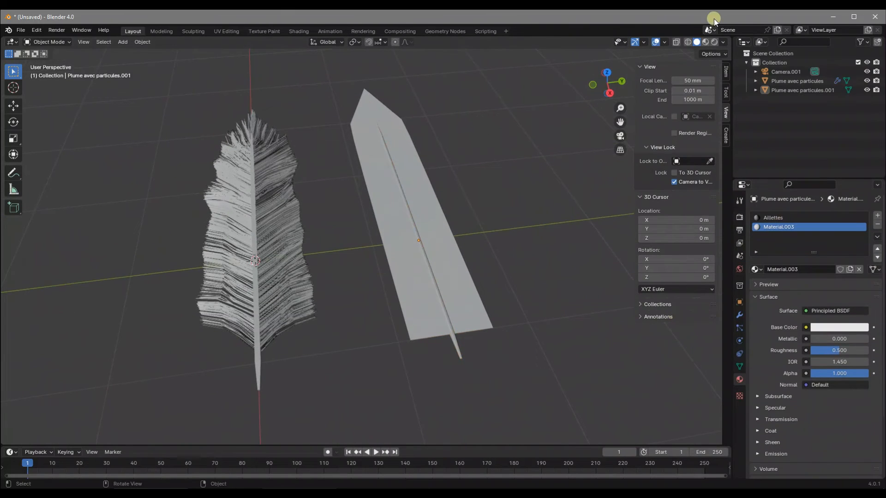
Step: Show the rendered view, darken the shaft material's base color to nearly black and inspect both feathers
left_click(715, 42)
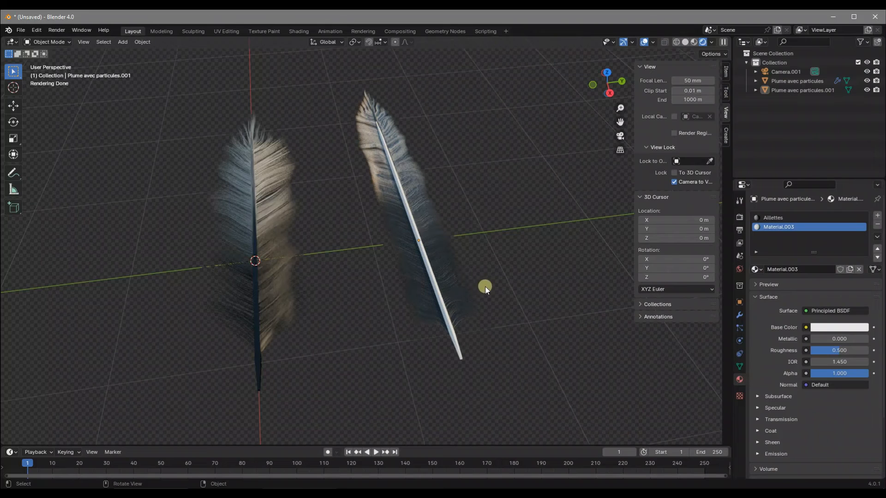
left_click(822, 327)
left_click_drag(860, 247, 861, 262)
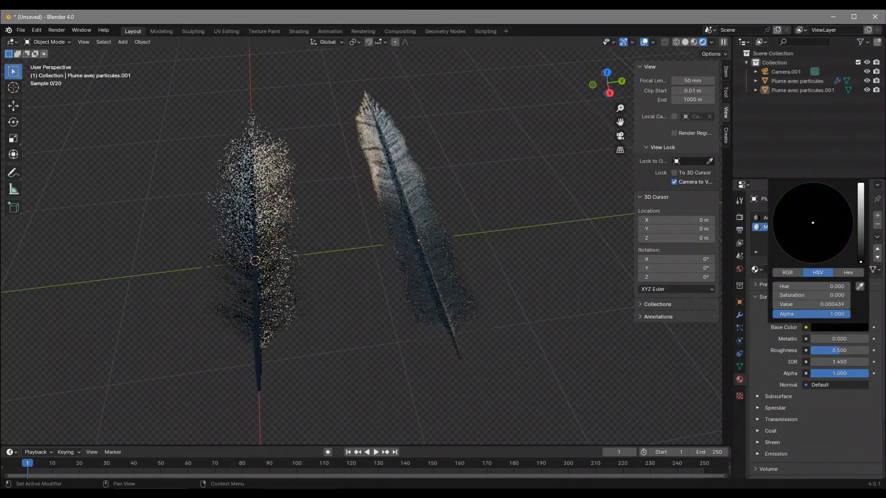
middle_click_drag(332, 210, 438, 180)
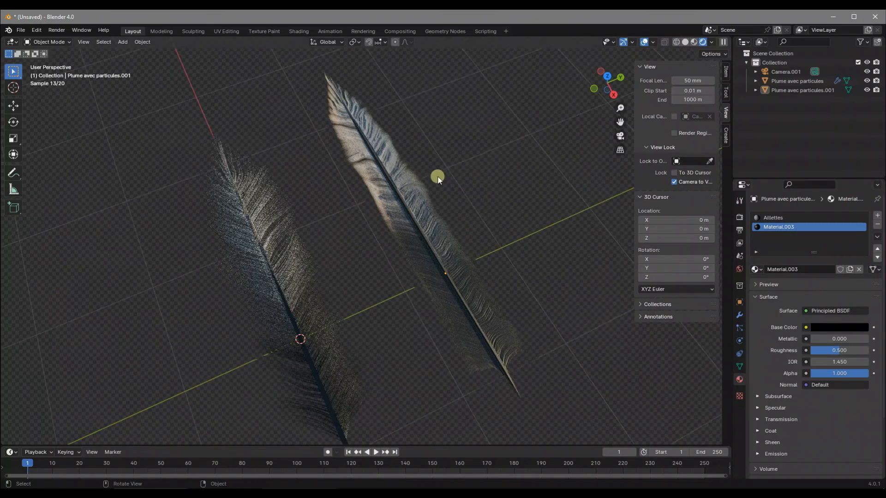
middle_click_drag(526, 148, 431, 175)
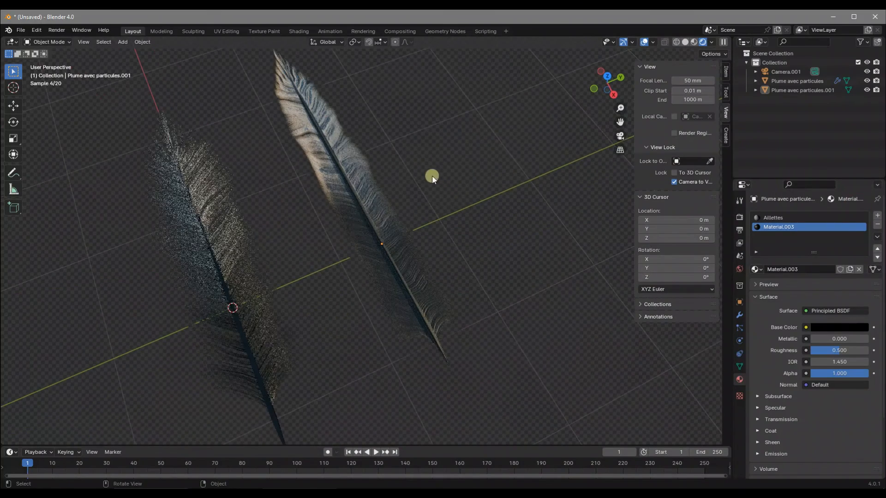
Step: Edit the flat feather's mesh in top view and pull one middle vertex of the upper vane edge outward about 0.1 m
left_click(369, 207)
key("Tab")
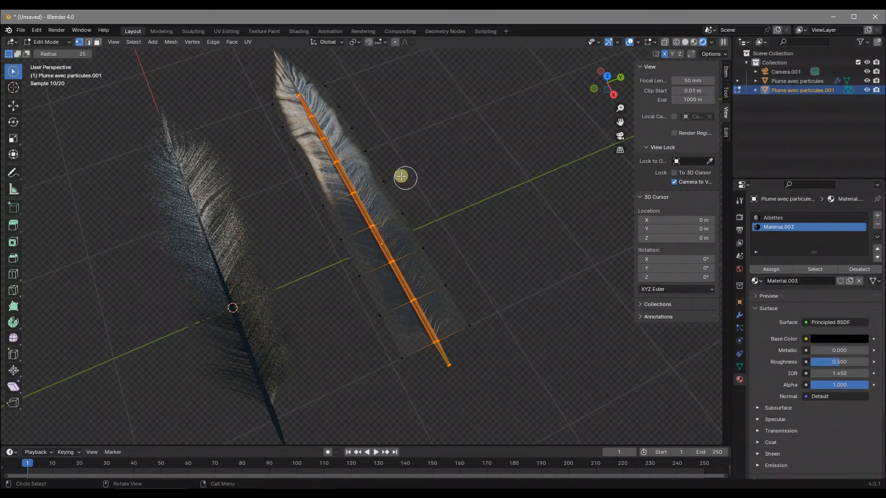
left_click(607, 76)
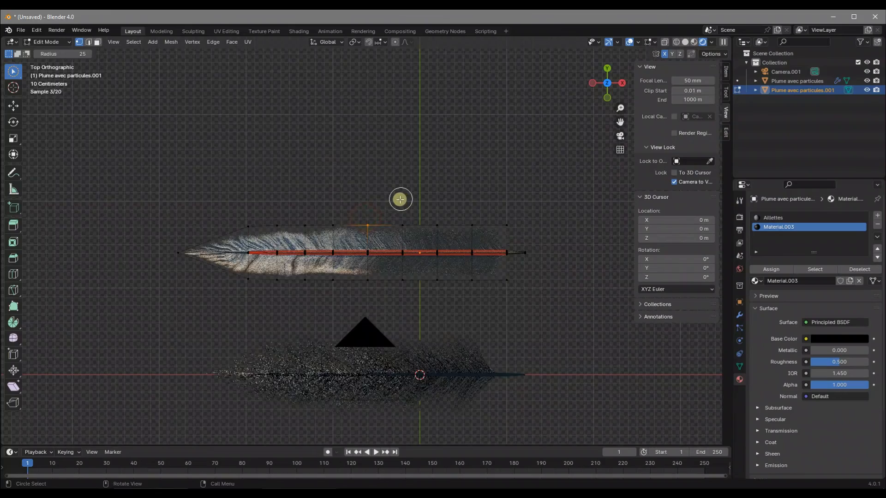
scroll(401, 199, "up", 3)
key("g")
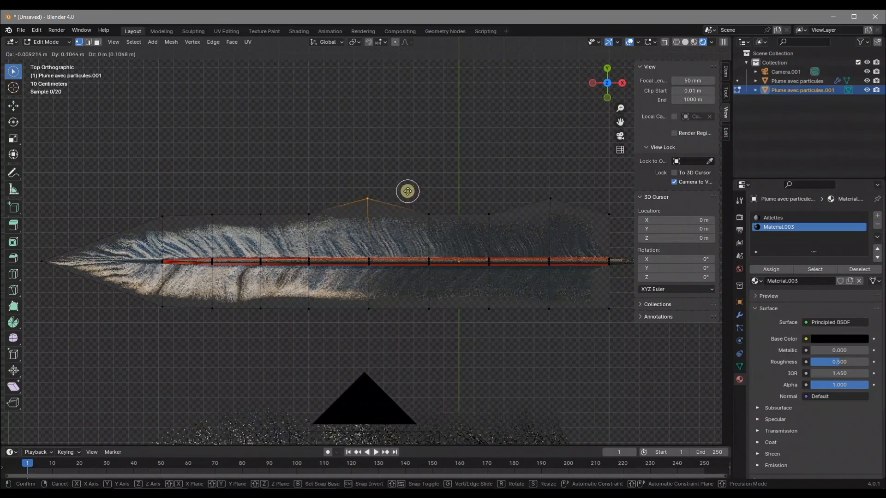
left_click(380, 188)
Step: Move two upper vane edge vertices near the feather's tip slightly outward and toward the tip, the end one by about 0.1 m
left_click(266, 216)
key("g")
left_click(260, 208)
left_click(199, 212)
left_click(164, 217)
key("g")
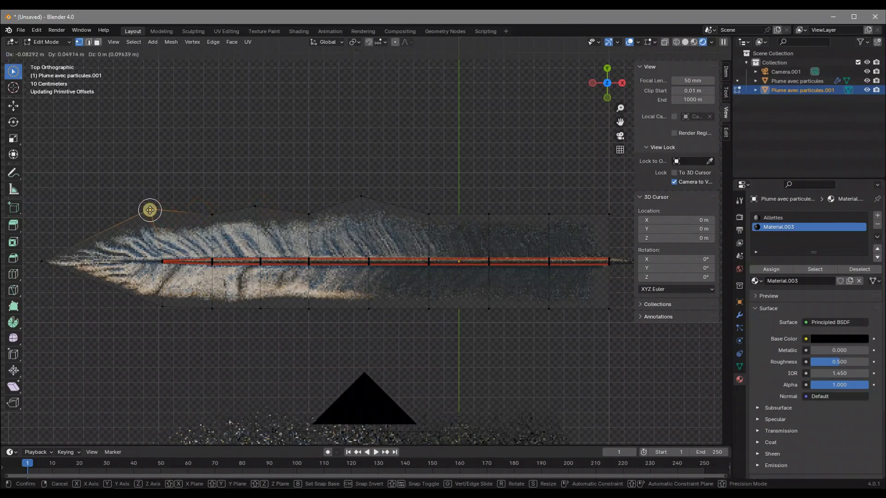
left_click(149, 208)
Step: Pull the two upper vane edge vertices nearest the quill outward and toward the tip, the first by about 0.11 m
left_click(556, 209)
key("g")
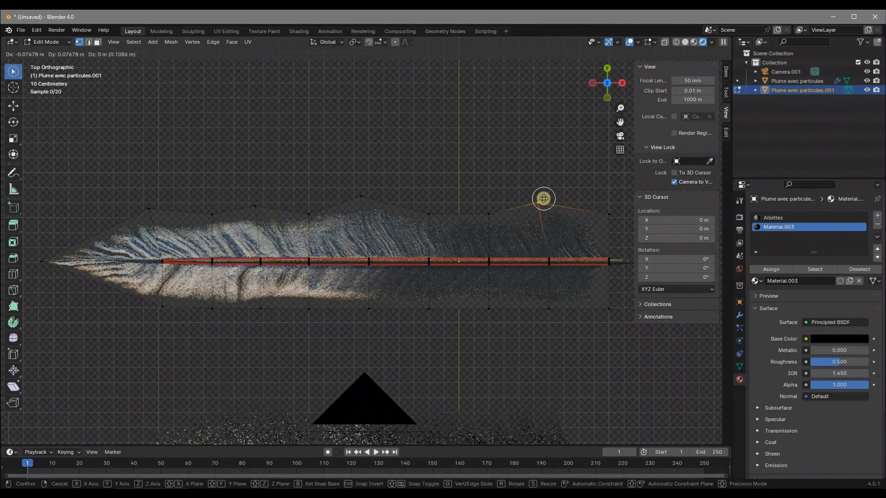
left_click(544, 198)
left_click(607, 220)
key("g")
left_click(598, 214)
Step: Move the lower vane edge vertex near the quill slightly outward, then three neighbouring lower edge vertices near the tip outward together
left_click(554, 311)
key("g")
left_click(548, 326)
key("g")
left_click(540, 320)
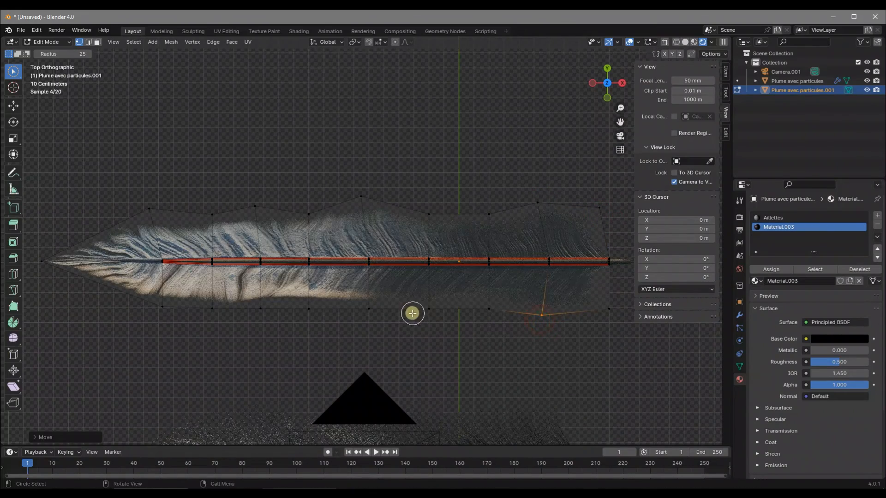
left_click_drag(323, 308, 197, 309)
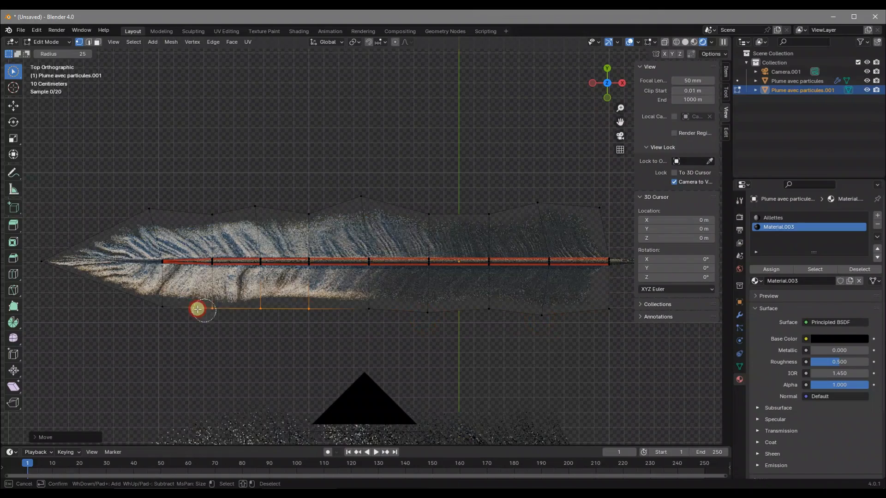
key("g")
left_click(273, 318)
Step: Nudge the middle of those three lower edge vertices back inward, shift the end vertex toward the tip and return to Object Mode
left_click(297, 318)
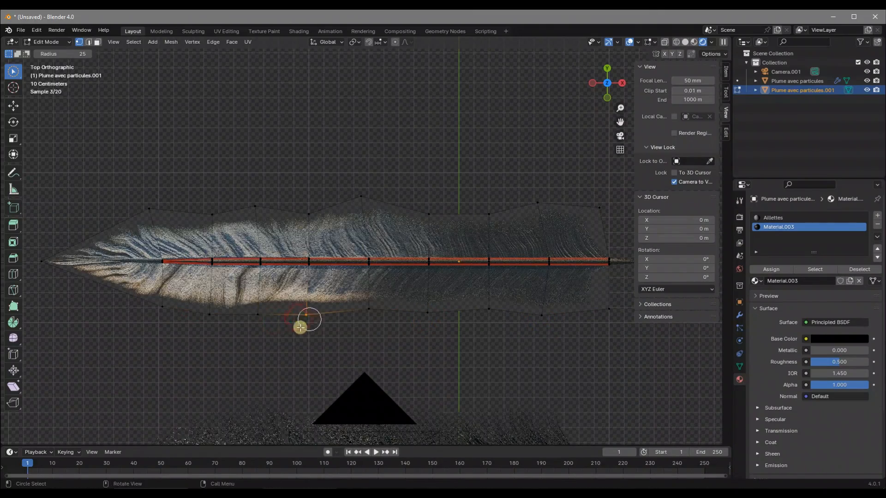
key("g")
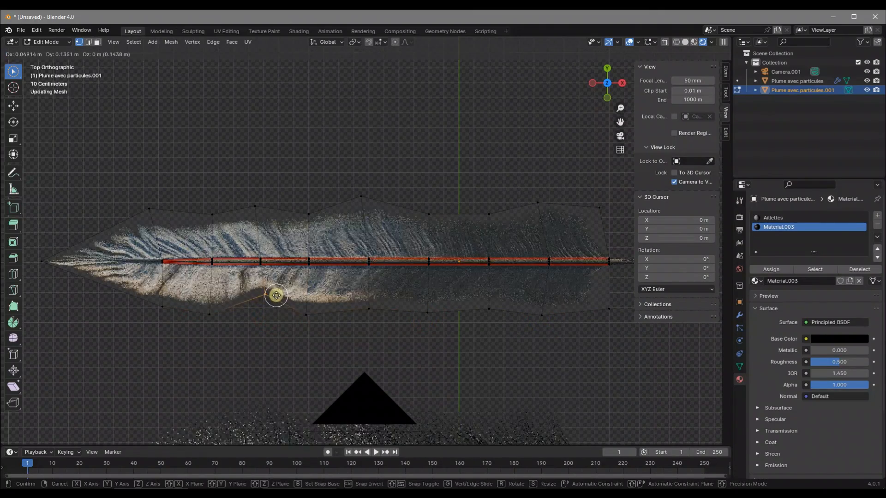
left_click(272, 299)
key("g")
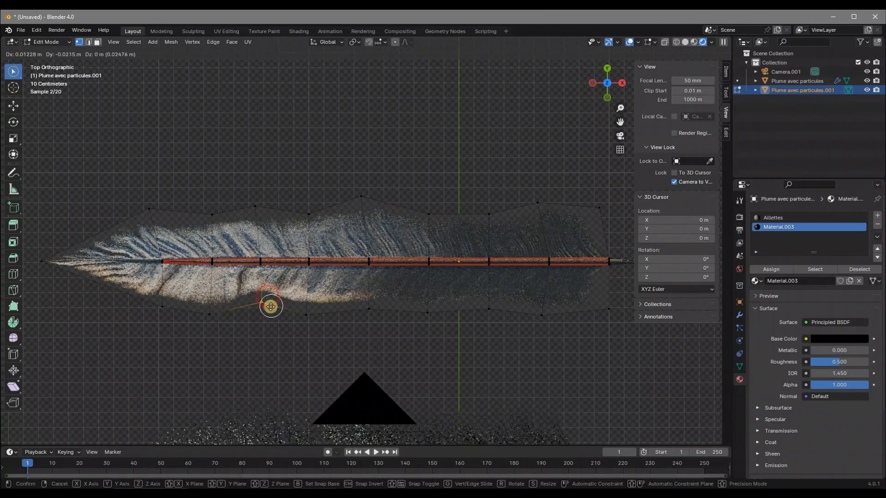
left_click(267, 308)
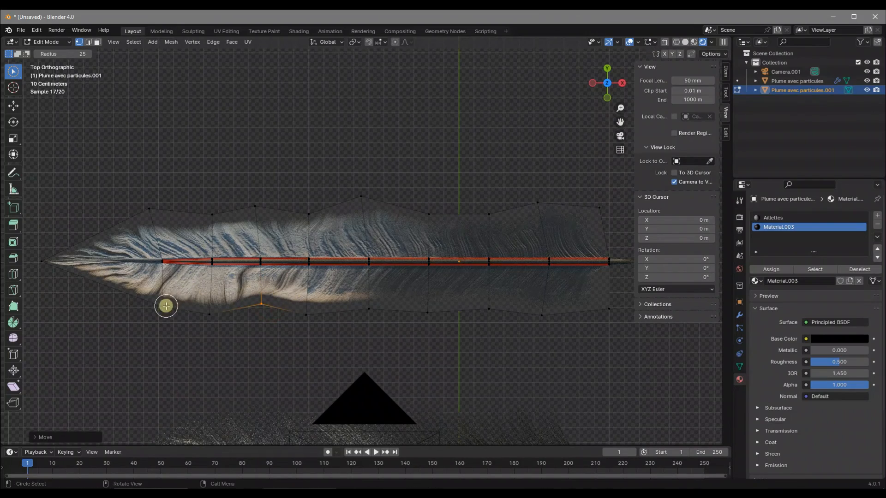
left_click(182, 299)
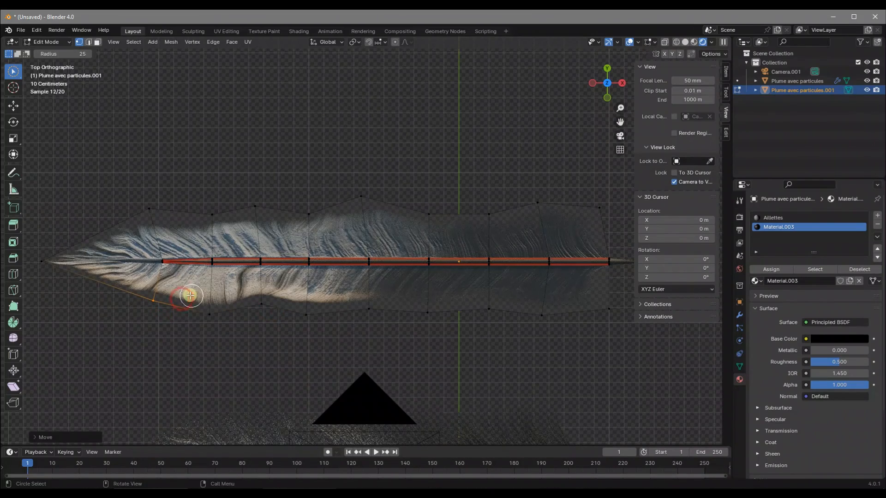
key("Tab")
Step: Apply smooth shading to the flat feather
scroll(431, 297, "down", 4)
middle_click_drag(431, 297, 431, 171)
middle_click_drag(441, 209, 465, 204)
left_click(424, 208)
scroll(450, 211, "up", 2)
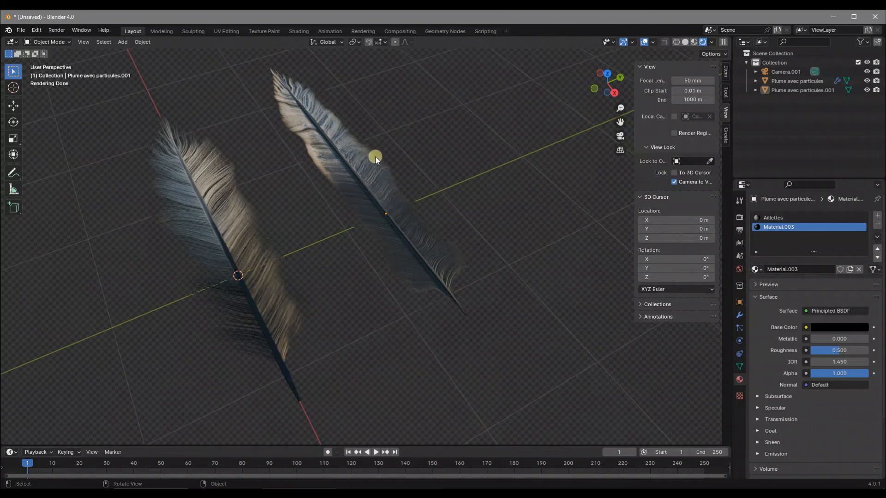
middle_click_drag(395, 206, 367, 182)
left_click(370, 177)
right_click(370, 178)
left_click(368, 173)
left_click(467, 151)
Step: Switch to solid shading and turn on the Face Orientation overlay to examine the flat feather's faces
mouse_move(467, 150)
middle_mouse_down()
mouse_move(401, 230)
mouse_move(389, 189)
middle_mouse_up()
middle_click_drag(402, 117, 434, 174)
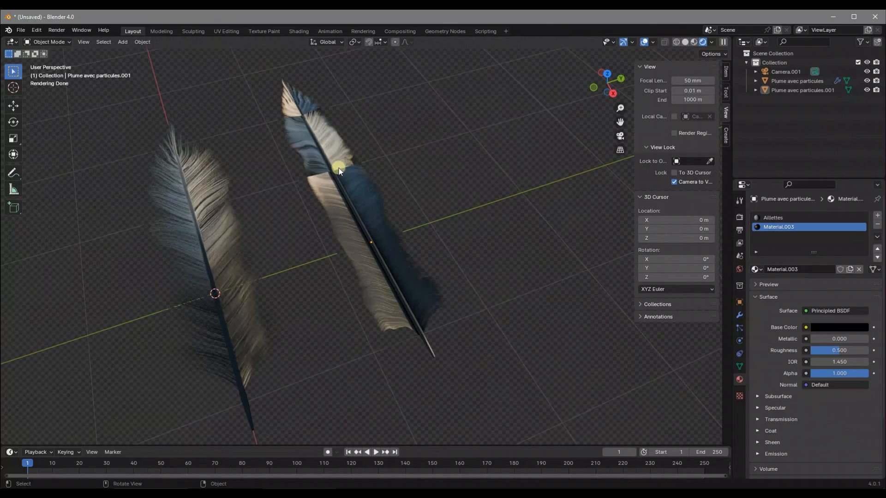
middle_click_drag(357, 301, 413, 206)
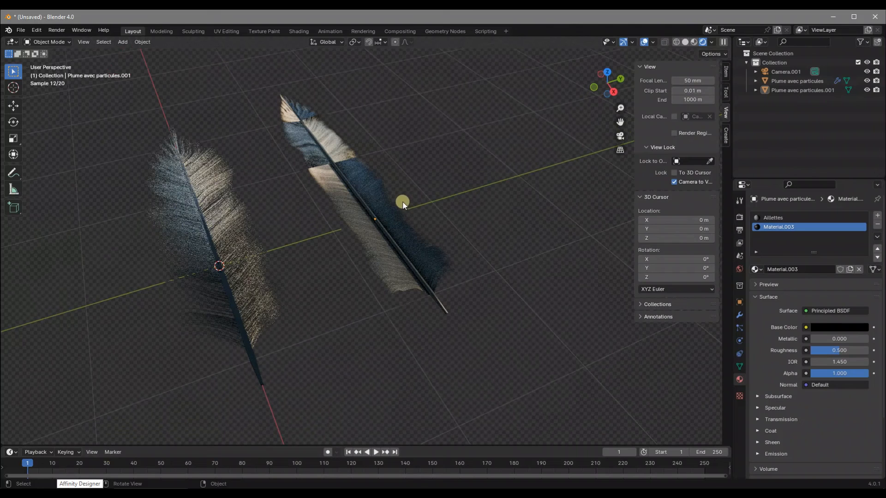
left_click(685, 42)
middle_click_drag(378, 199, 248, 261)
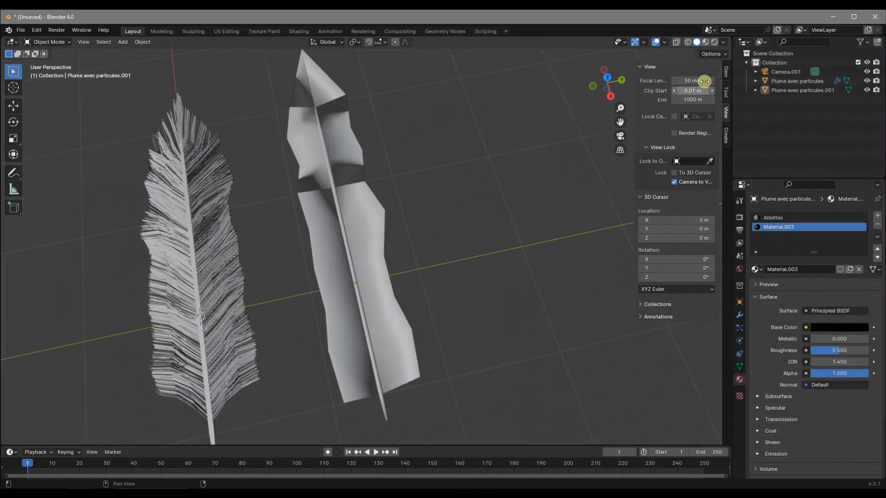
left_click(665, 41)
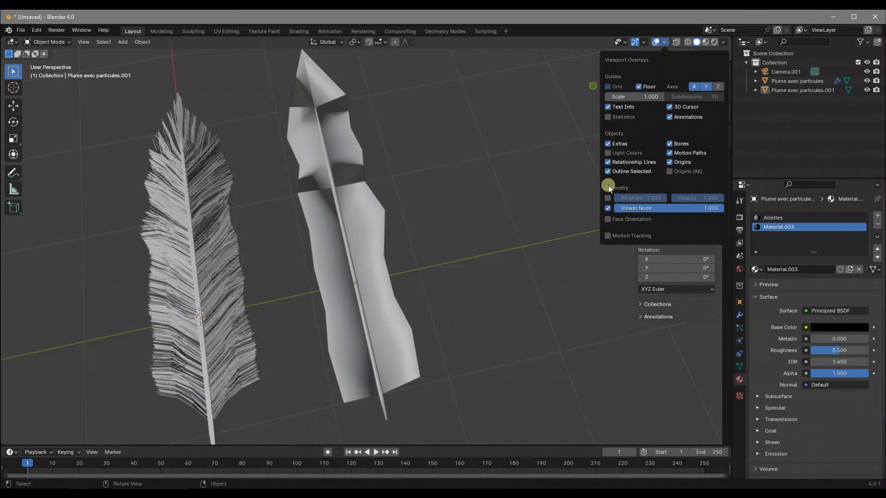
left_click(609, 220)
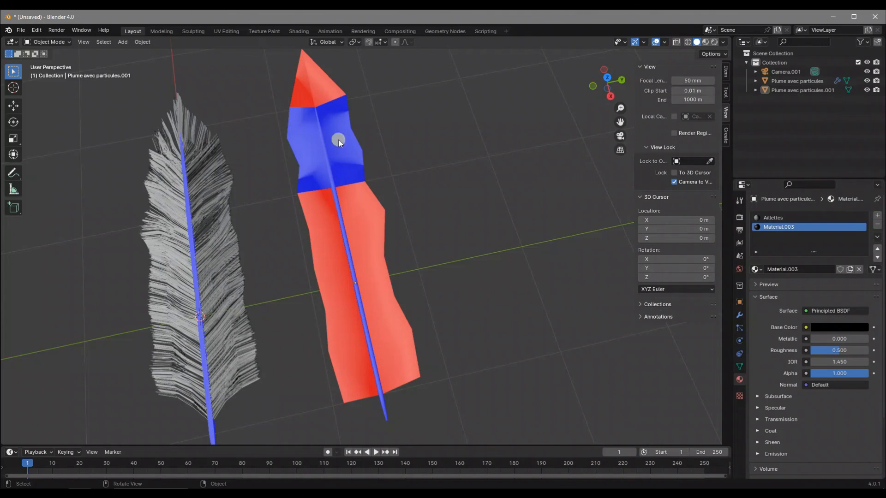
middle_click_drag(385, 282, 359, 170)
middle_click_drag(367, 206, 395, 263)
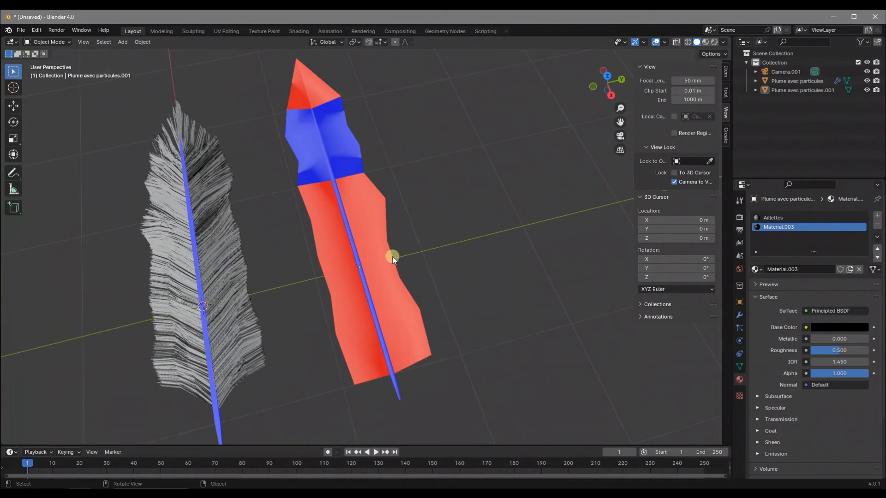
middle_click_drag(335, 126, 452, 239)
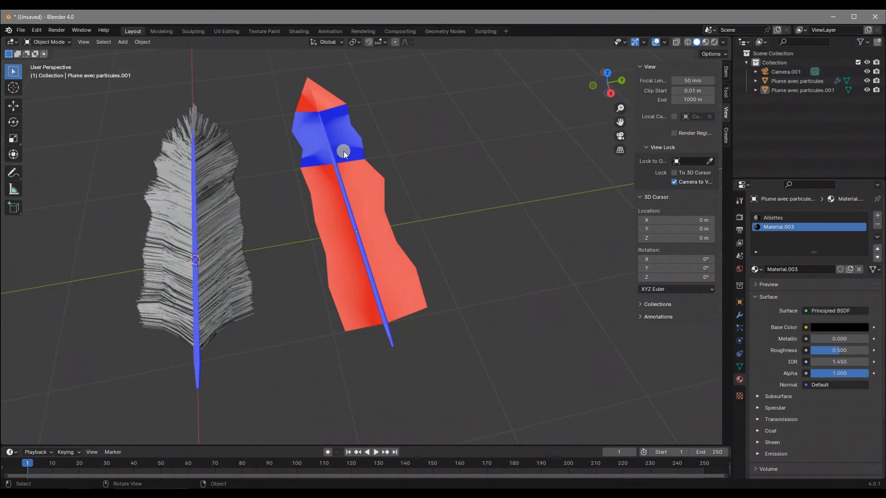
Step: Select the flat feather's red, reversed vane faces at the tip and along the lower vanes, and flip their normals
left_click(378, 191)
key("Tab")
key("c")
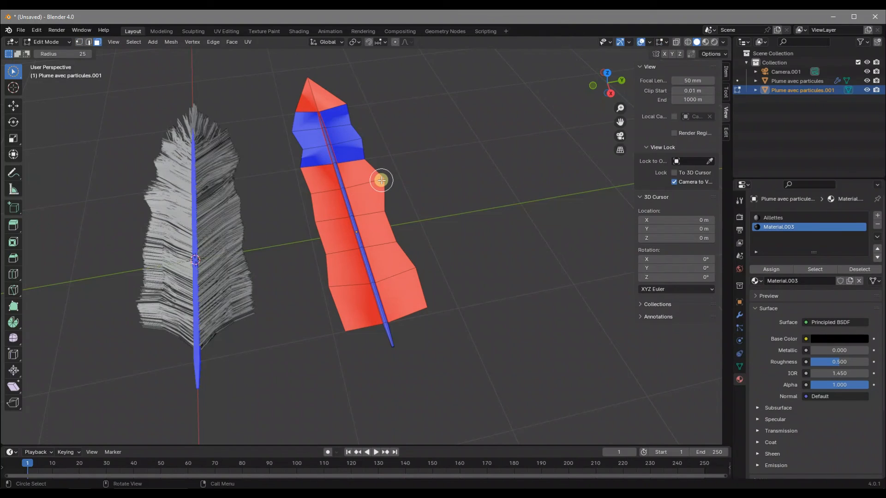
mouse_move(382, 180)
left_mouse_down("shift")
mouse_move(389, 243)
mouse_move(420, 300)
left_mouse_up("shift")
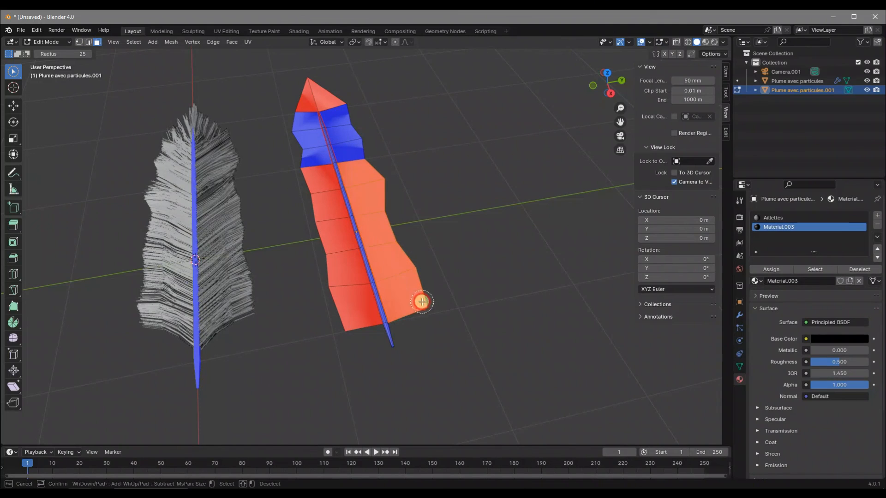
mouse_move(315, 197)
left_mouse_down("shift")
mouse_move(340, 302)
mouse_move(312, 251)
left_mouse_up("shift")
left_click_drag(296, 85, 303, 75, "shift")
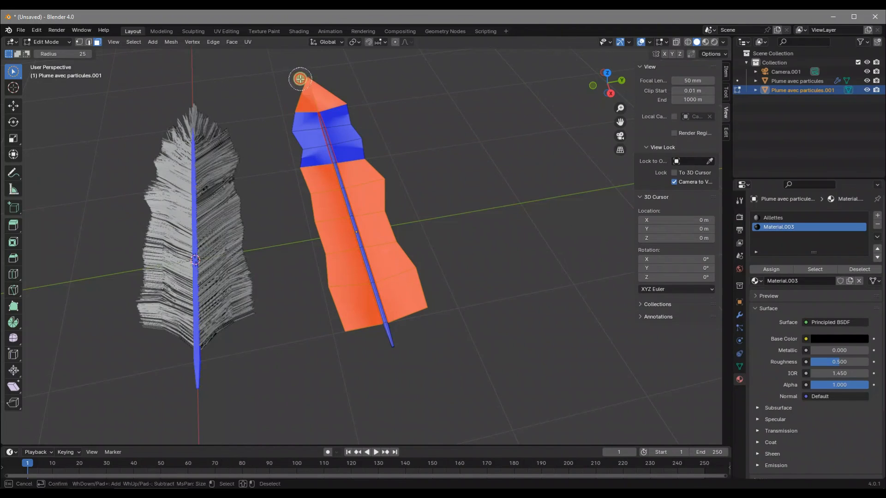
mouse_move(394, 162)
middle_mouse_down()
mouse_move(461, 192)
mouse_move(472, 171)
middle_mouse_up()
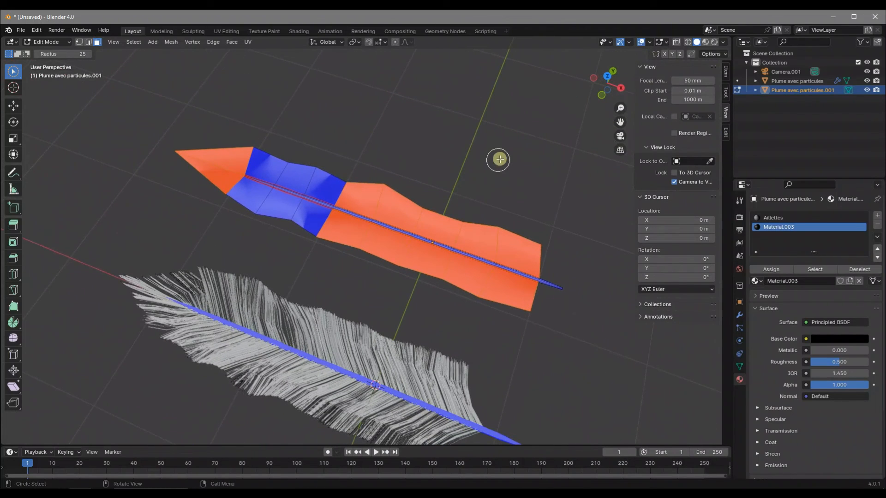
key("alt+n")
left_click(452, 226)
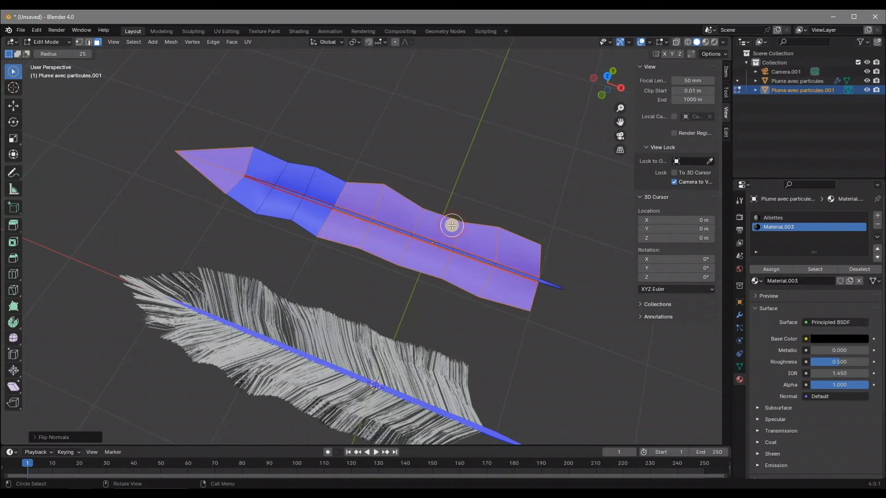
left_click(473, 196)
Step: Examine the flat feather's face orientation from above and below, then return to Object Mode
middle_click_drag(488, 215, 453, 207)
middle_click_drag(497, 263, 460, 143)
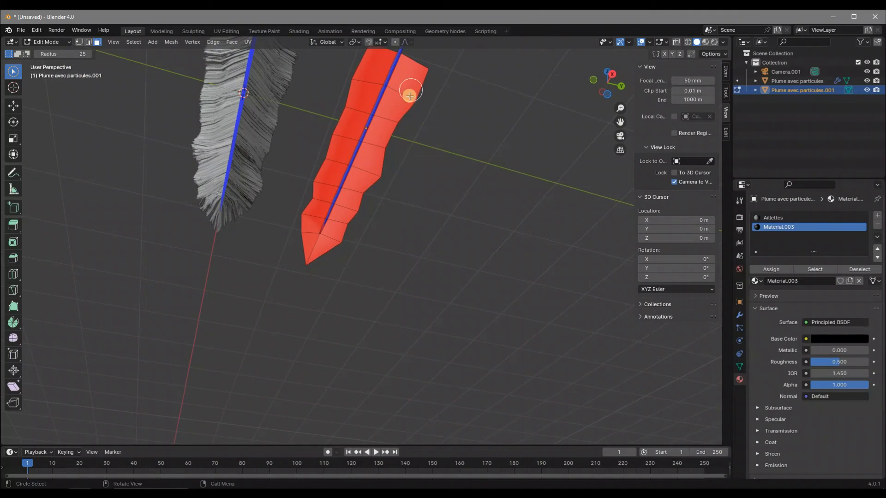
middle_click_drag(339, 257, 372, 184)
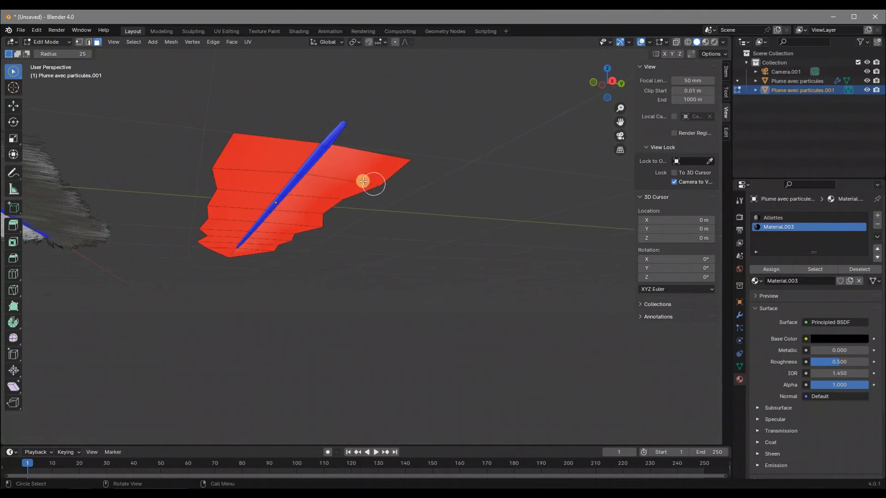
middle_click_drag(346, 212, 347, 227)
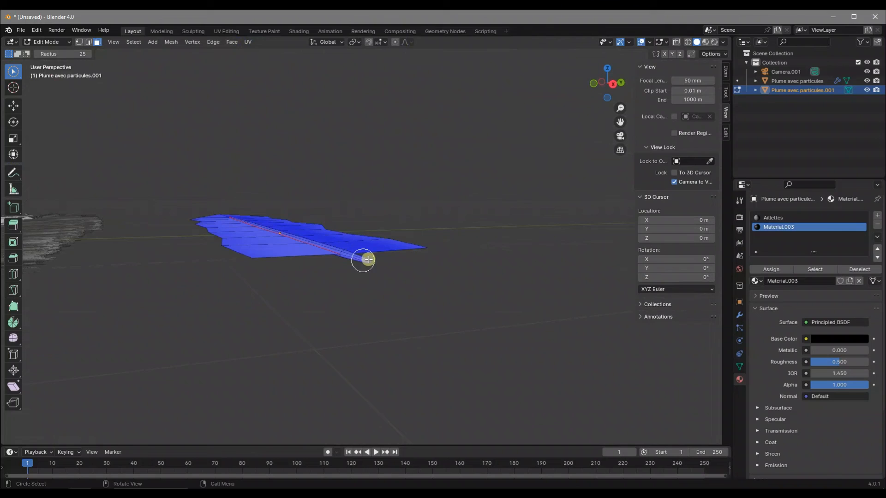
middle_click_drag(365, 259, 366, 289)
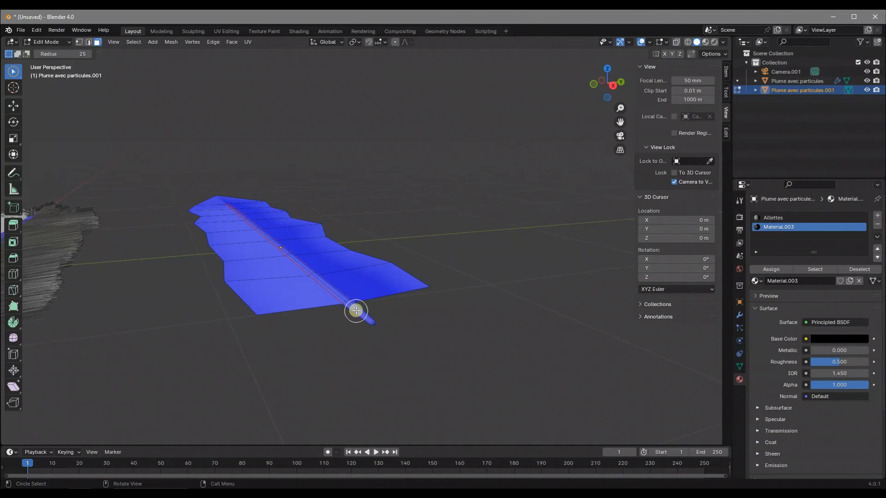
middle_click_drag(409, 271, 435, 328, "shift")
scroll(382, 266, "down", 1)
middle_click_drag(382, 265, 438, 260)
key("Tab")
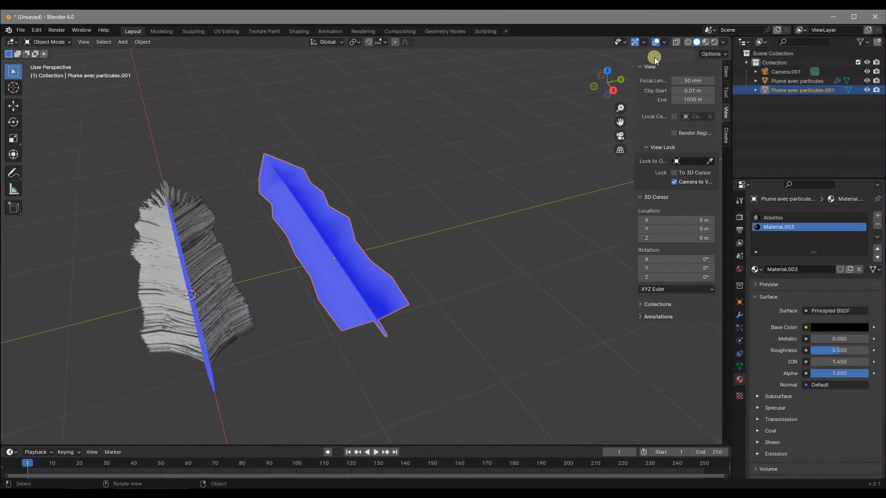
Step: Turn off the Face Orientation overlay and inspect both feathers in the rendered view
left_click(665, 41)
left_click(609, 220)
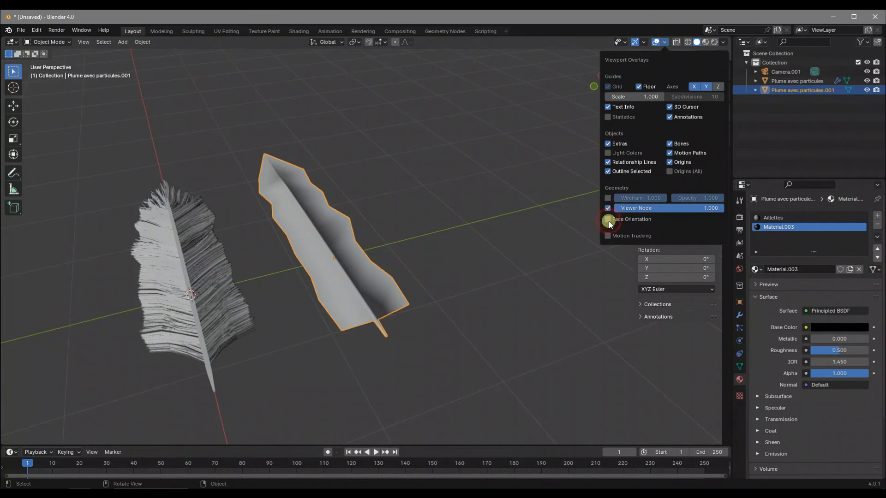
left_click(420, 207)
middle_click_drag(419, 208, 459, 207)
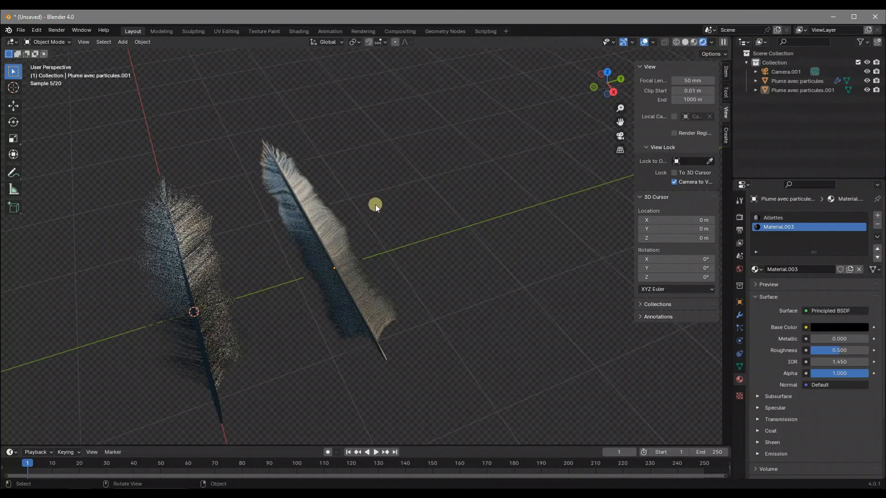
mouse_move(375, 205)
middle_mouse_down()
mouse_move(385, 245)
mouse_move(397, 198)
mouse_move(441, 234)
mouse_move(421, 251)
mouse_move(406, 237)
middle_mouse_up()
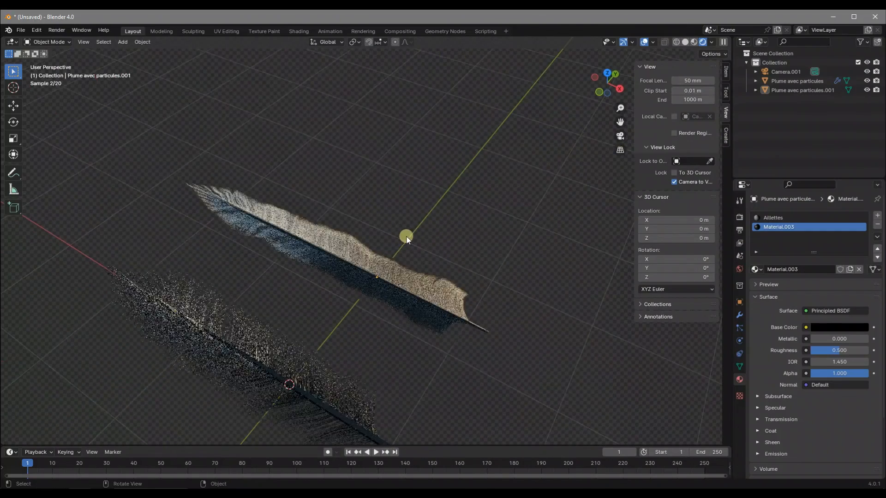